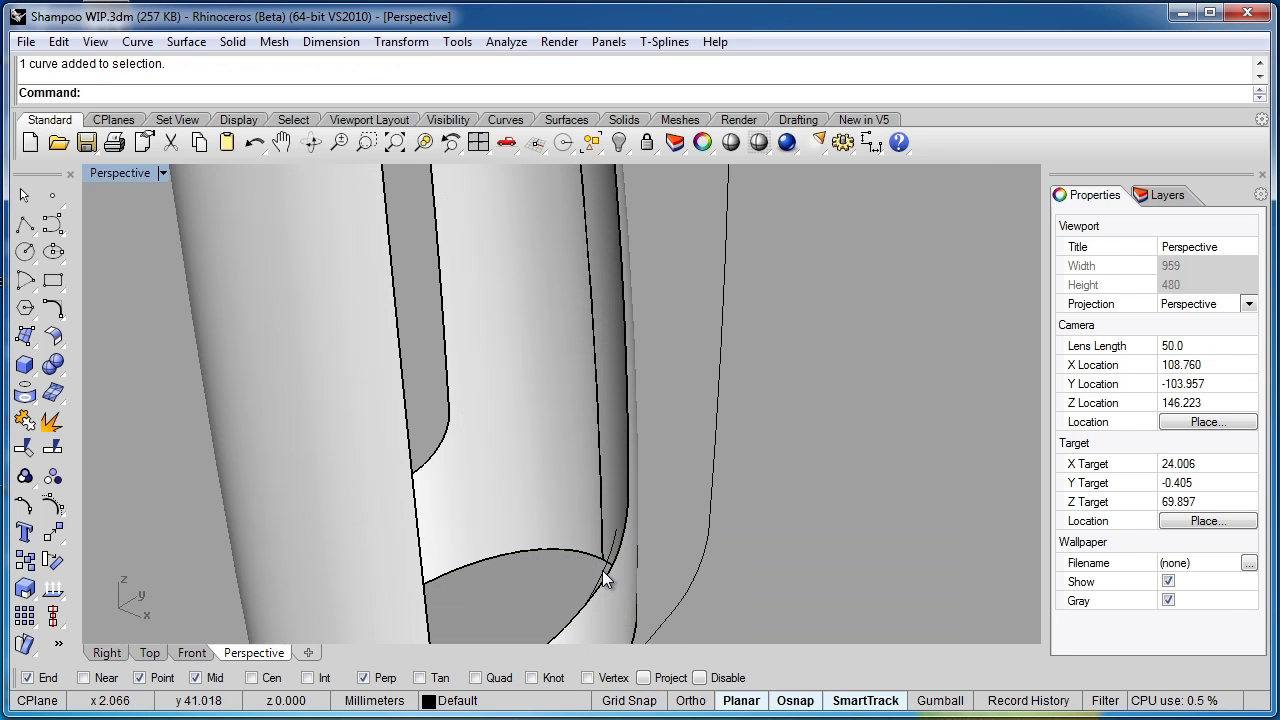
Step: Examine the open curves at the top and bottom of the bottle's side opening and how they meet its edges
{"action": "left_click", "coordinate": [604, 576]}
{"action": "left_click", "coordinate": [613, 537]}
{"action": "right_click_drag", "start_coordinate": [675, 537], "coordinate": [729, 518]}
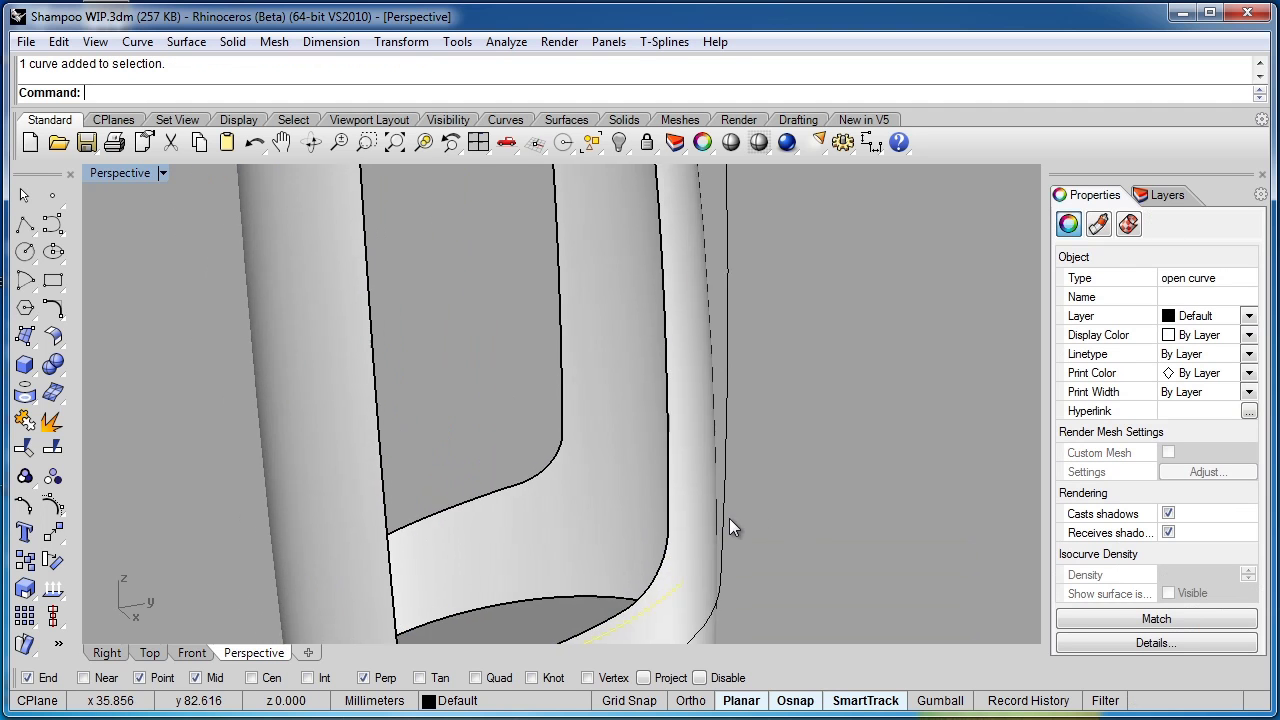
{"action": "scroll", "coordinate": [729, 518], "scroll_direction": "down", "scroll_amount": 3}
{"action": "scroll", "coordinate": [671, 252], "scroll_direction": "up", "scroll_amount": 5}
{"action": "right_click_drag", "start_coordinate": [639, 281], "coordinate": [372, 542]}
{"action": "left_click", "coordinate": [610, 348], "text": "shift"}
{"action": "left_click", "coordinate": [396, 511]}
{"action": "scroll", "coordinate": [623, 605], "scroll_direction": "up", "scroll_amount": 3}
{"action": "mouse_move", "coordinate": [623, 605]}
{"action": "right_mouse_down", "text": "shift"}
{"action": "mouse_move", "coordinate": [544, 510]}
{"action": "mouse_move", "coordinate": [558, 517]}
{"action": "right_mouse_up", "text": "shift"}
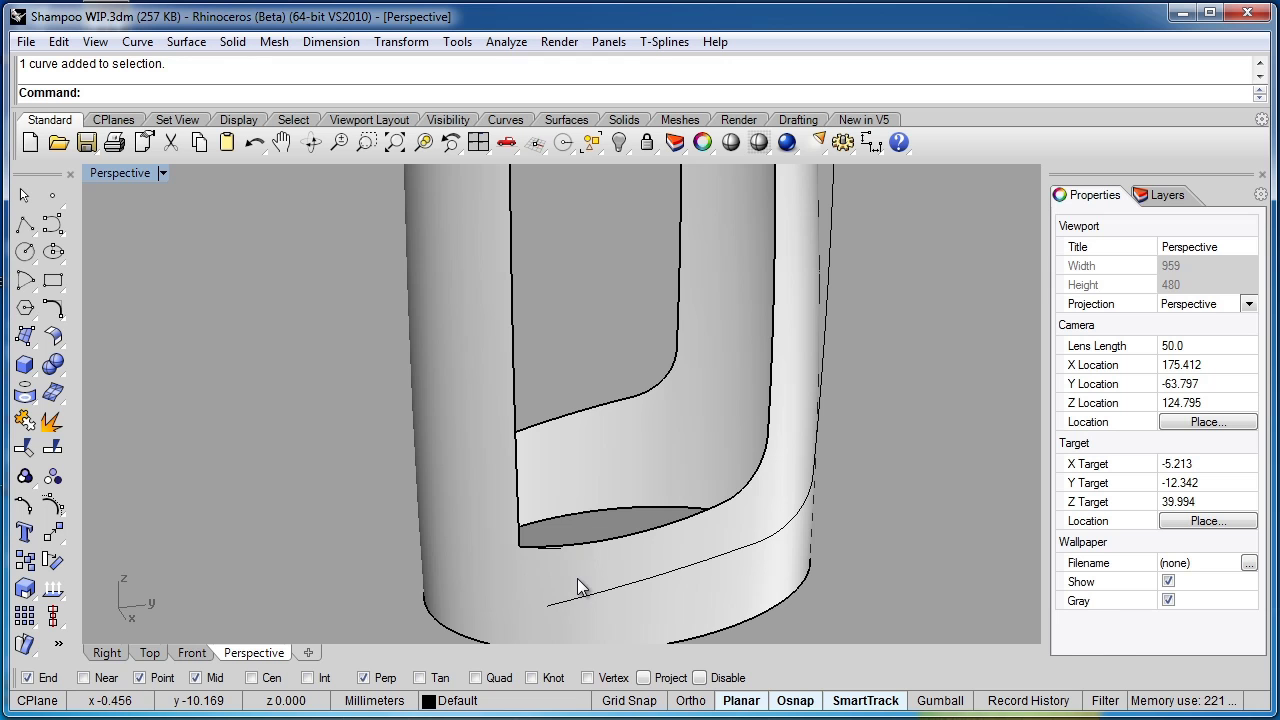
{"action": "scroll", "coordinate": [606, 582], "scroll_direction": "down", "scroll_amount": 3}
{"action": "scroll", "coordinate": [620, 470], "scroll_direction": "up", "scroll_amount": 3}
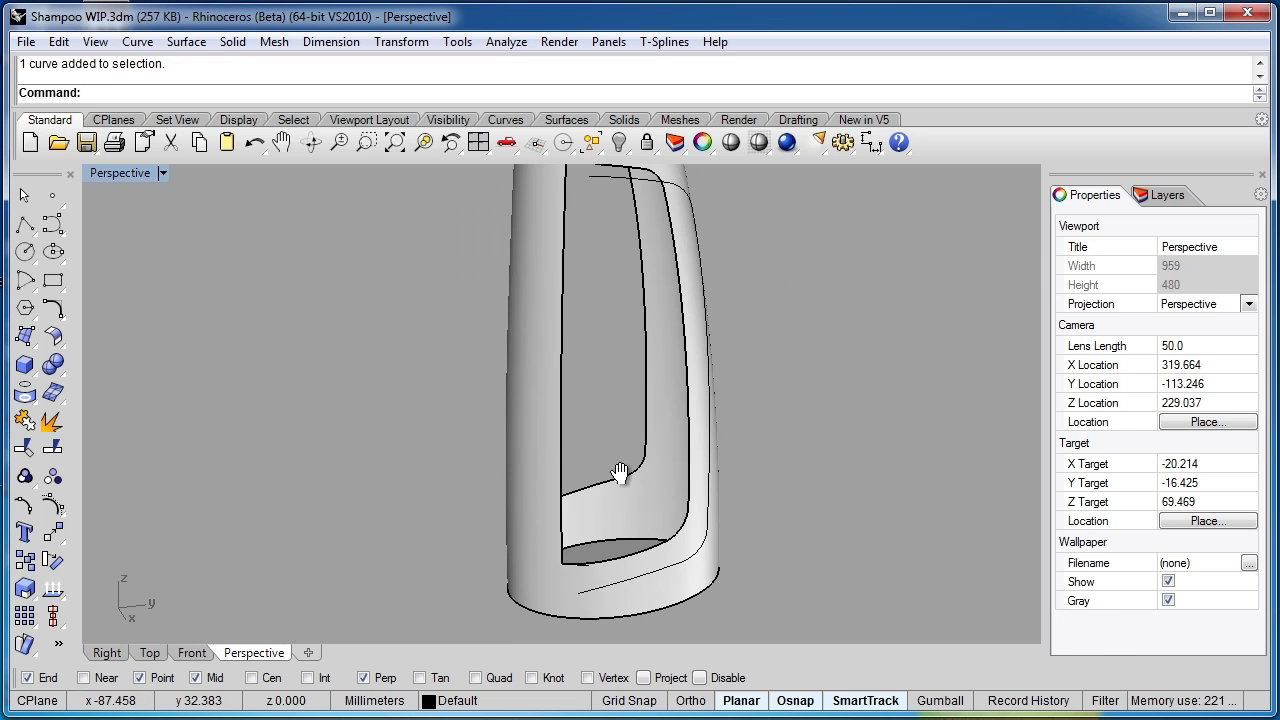
{"action": "right_click_drag", "start_coordinate": [609, 452], "coordinate": [599, 417], "text": "shift"}
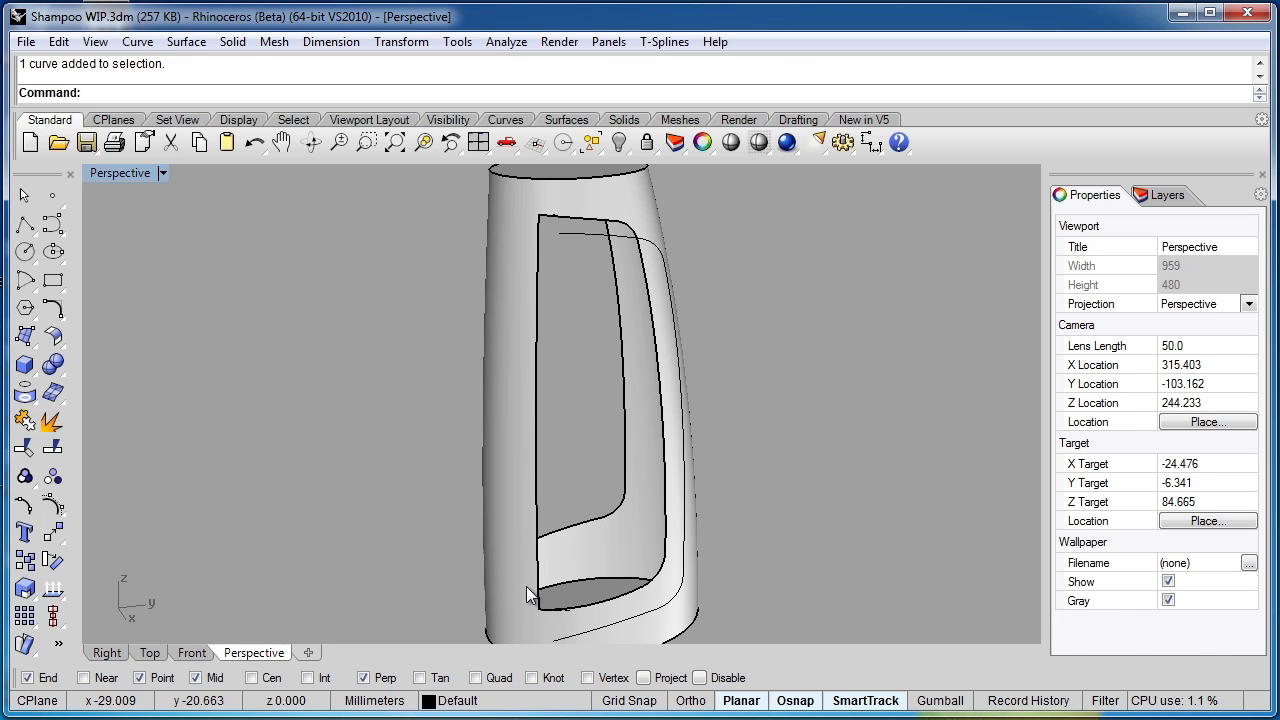
Step: Start the Match curve command and switch the perspective view to Ghosted display
{"action": "right_click_drag", "start_coordinate": [545, 595], "coordinate": [647, 555]}
{"action": "scroll", "coordinate": [545, 537], "scroll_direction": "up", "scroll_amount": 6}
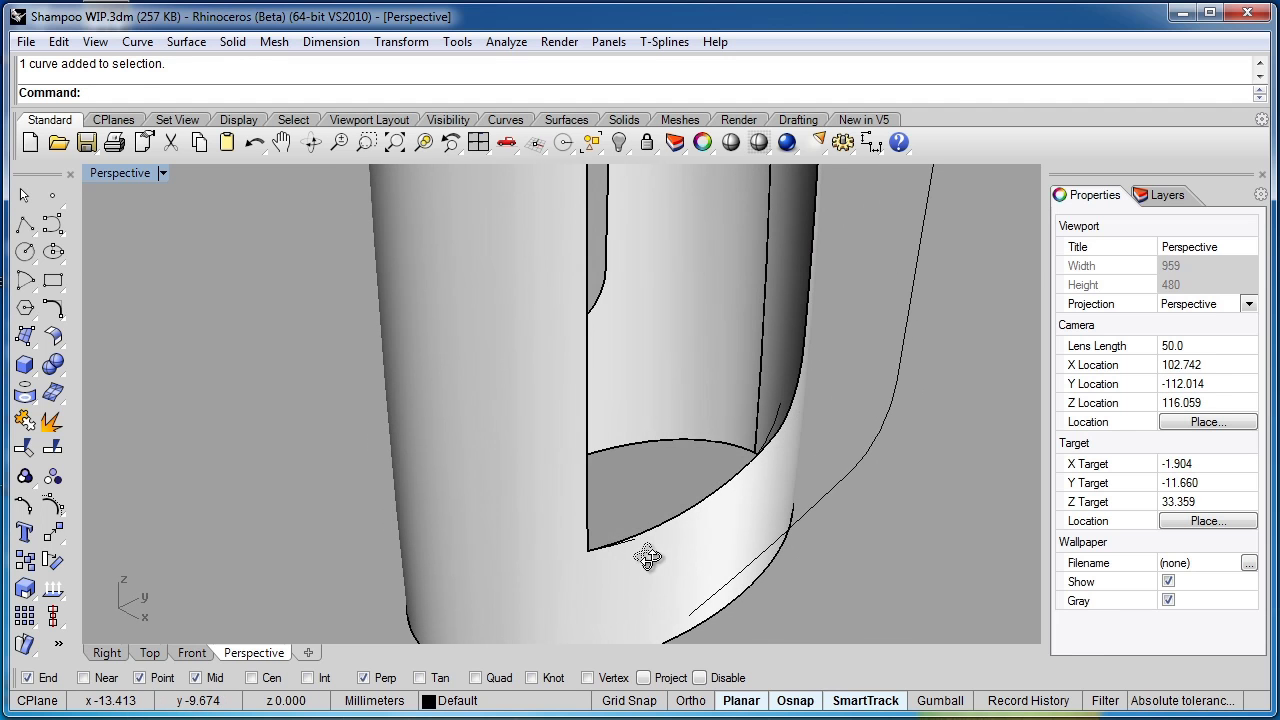
{"action": "left_click", "coordinate": [60, 316]}
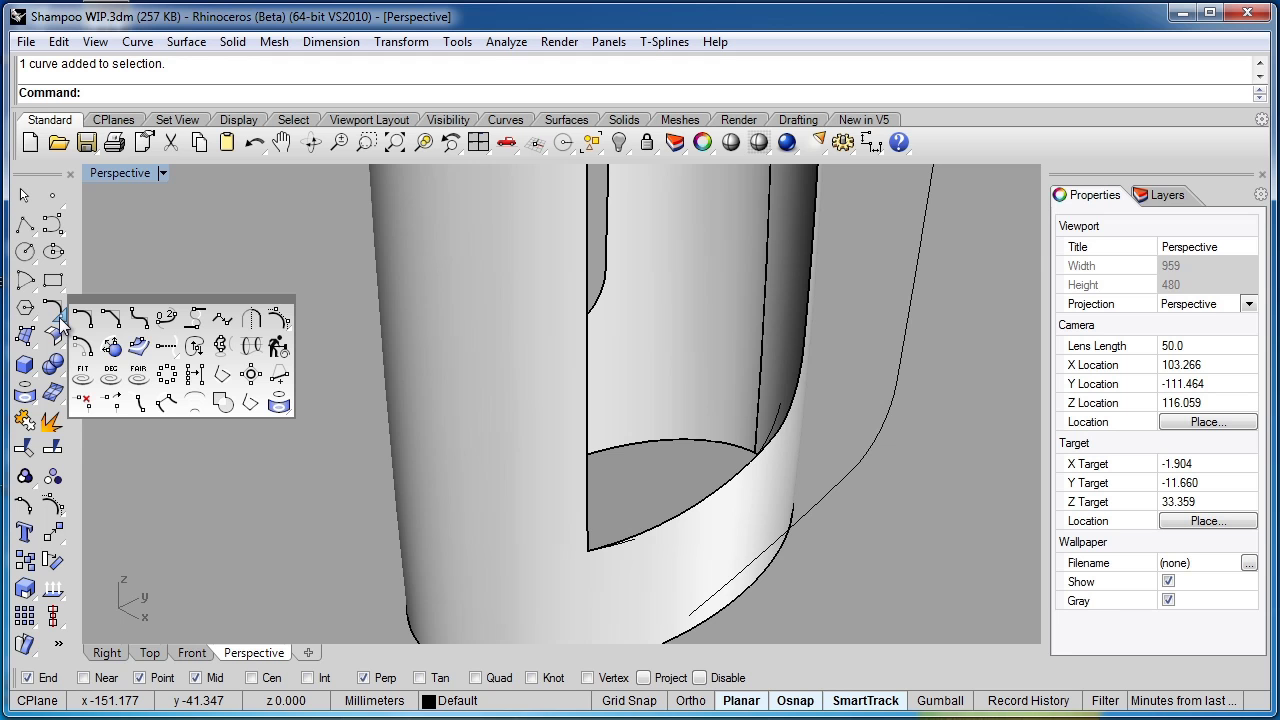
{"action": "left_click", "coordinate": [225, 319]}
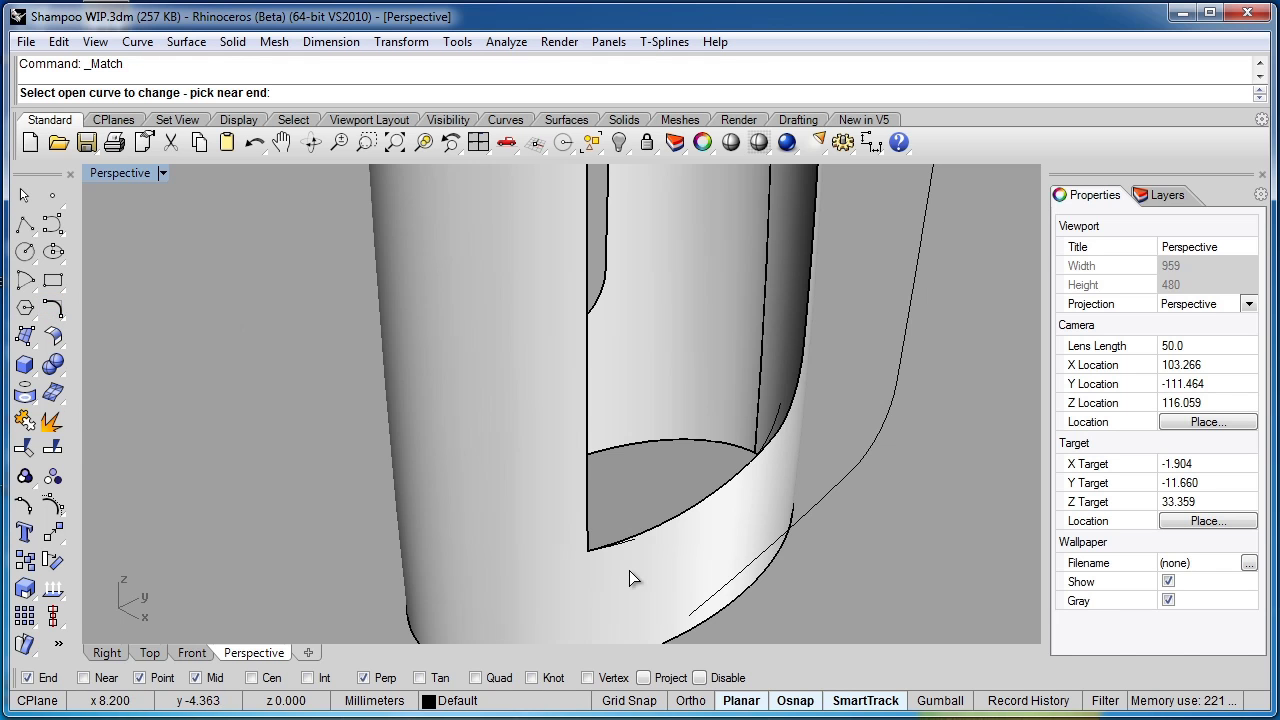
{"action": "scroll", "coordinate": [629, 570], "scroll_direction": "up", "scroll_amount": 4}
{"action": "left_click", "coordinate": [162, 173]}
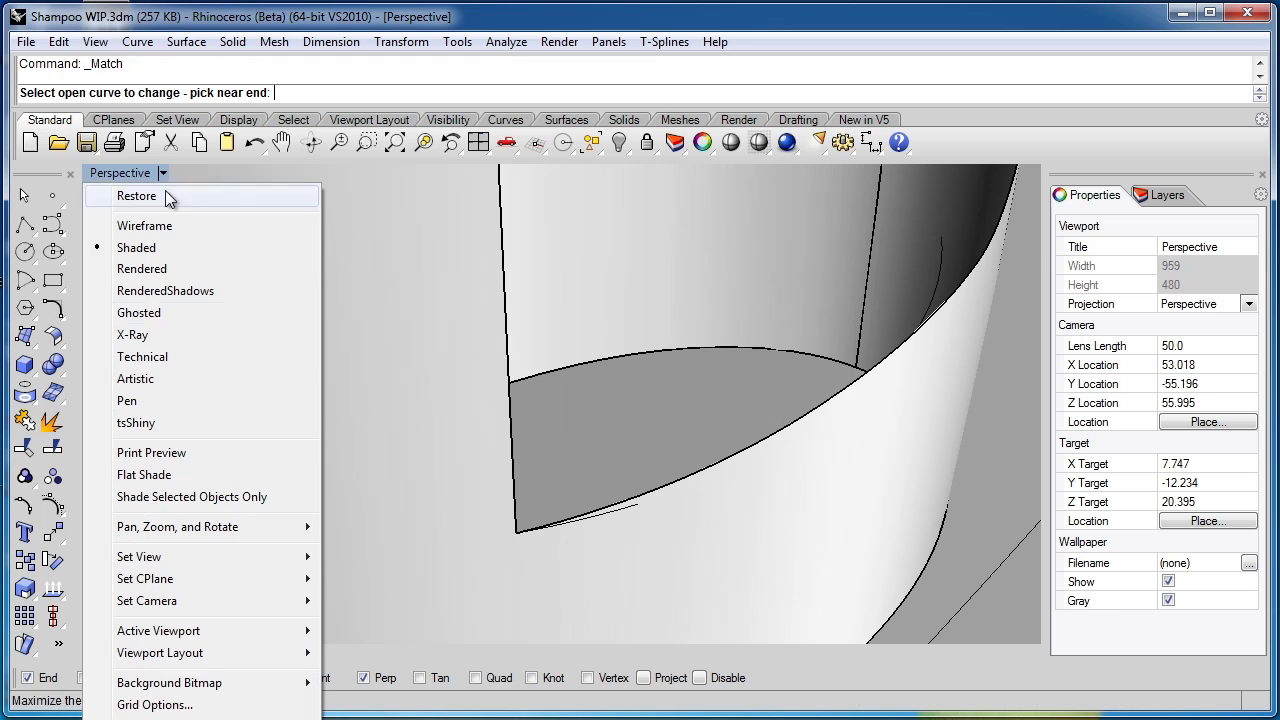
{"action": "left_click", "coordinate": [152, 313]}
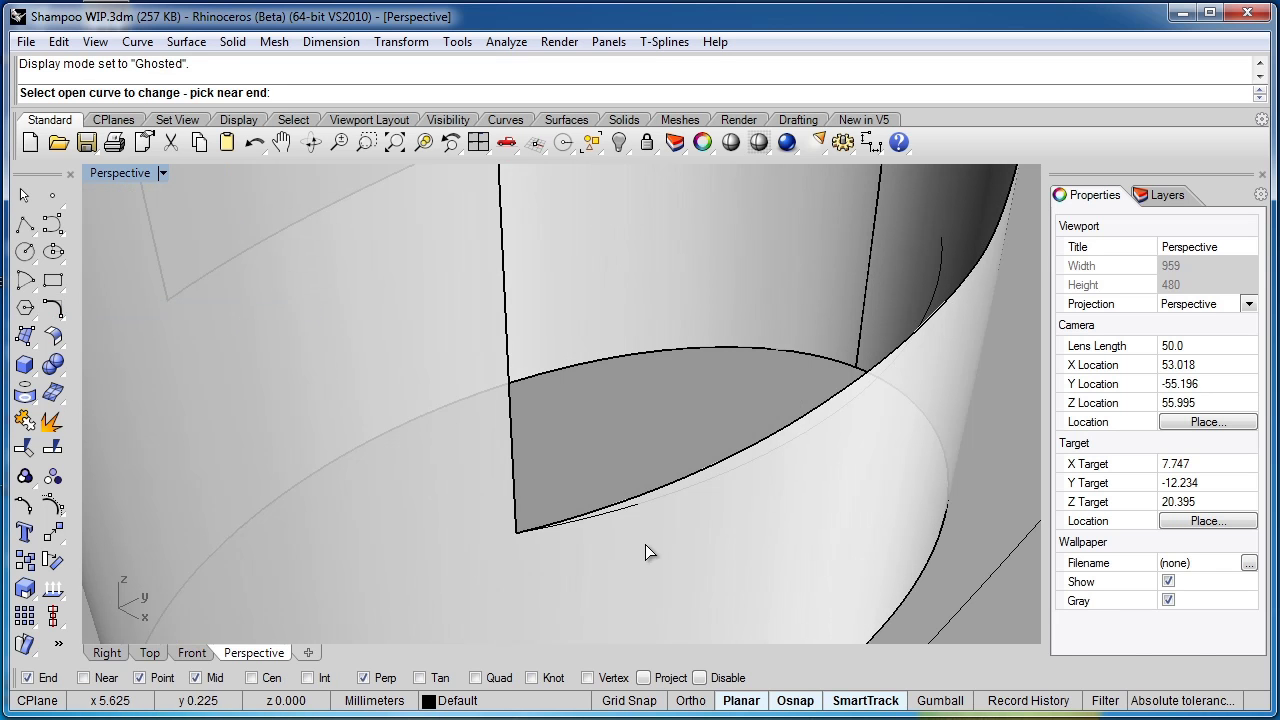
Step: Choose the lower cross curve as the one to change, targeting the bottom end of the opening's vertical surface edge
{"action": "left_click", "coordinate": [602, 514]}
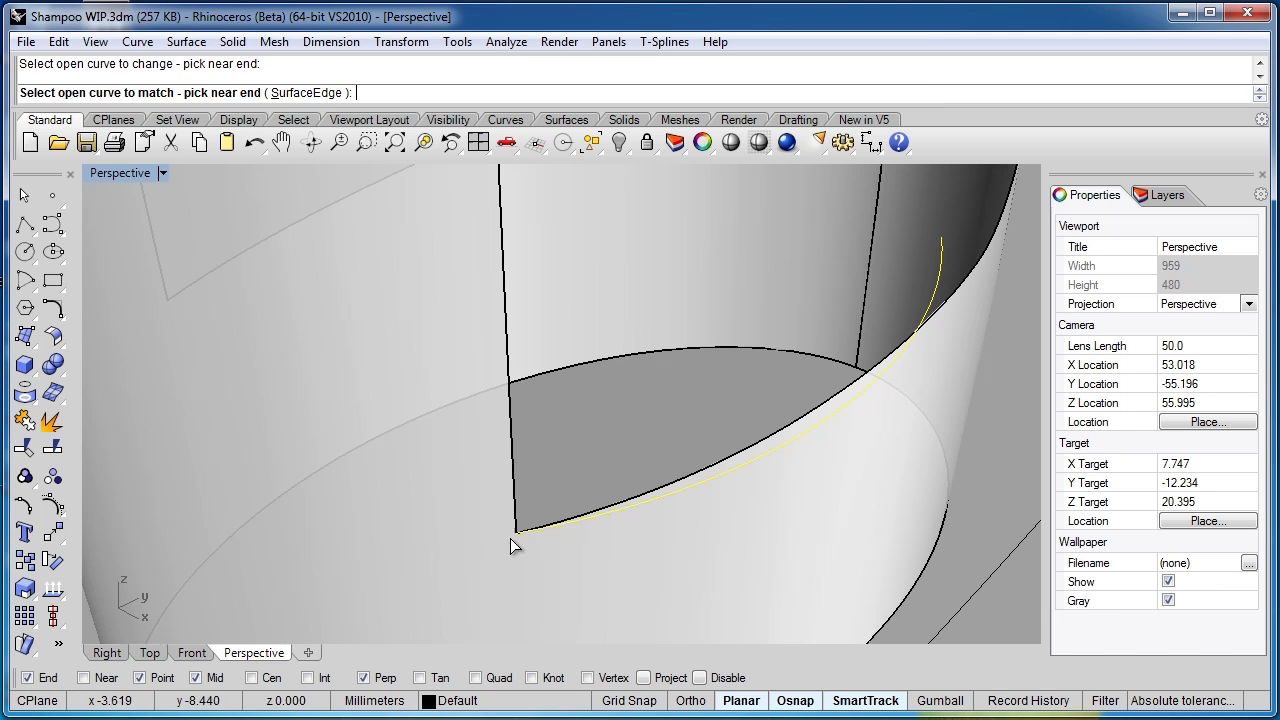
{"action": "left_click", "coordinate": [300, 93]}
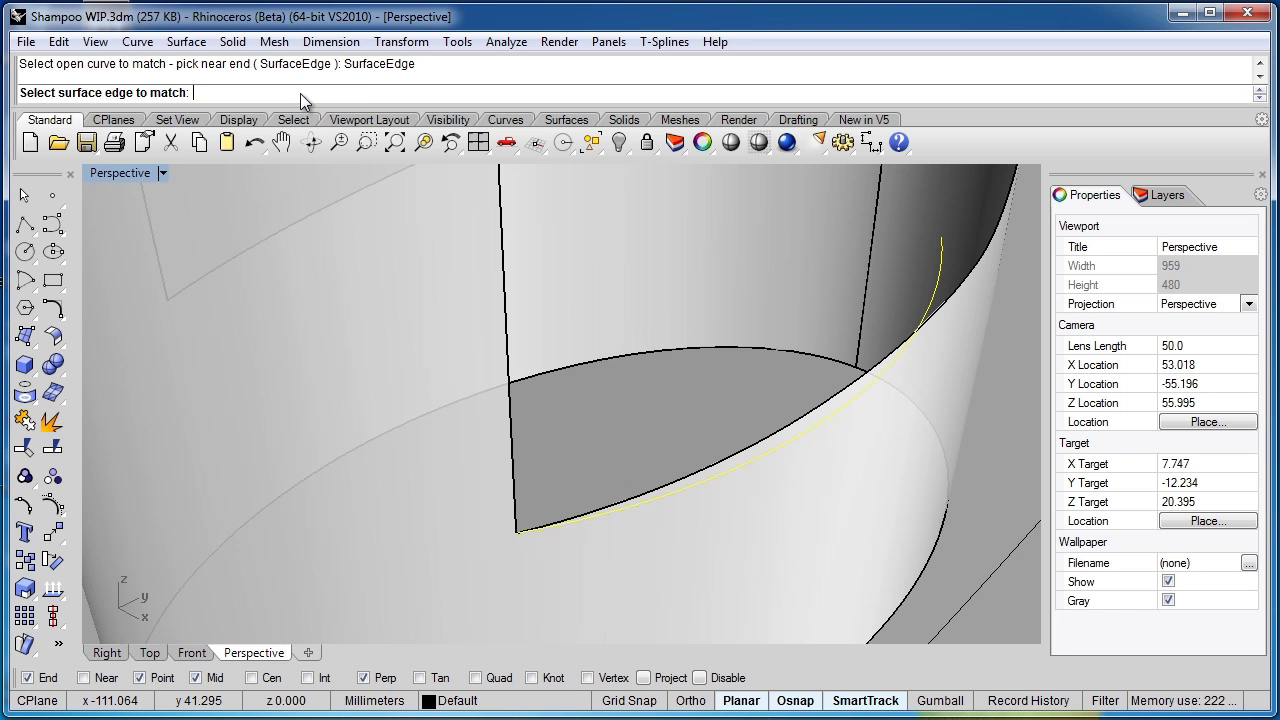
{"action": "left_click", "coordinate": [513, 445]}
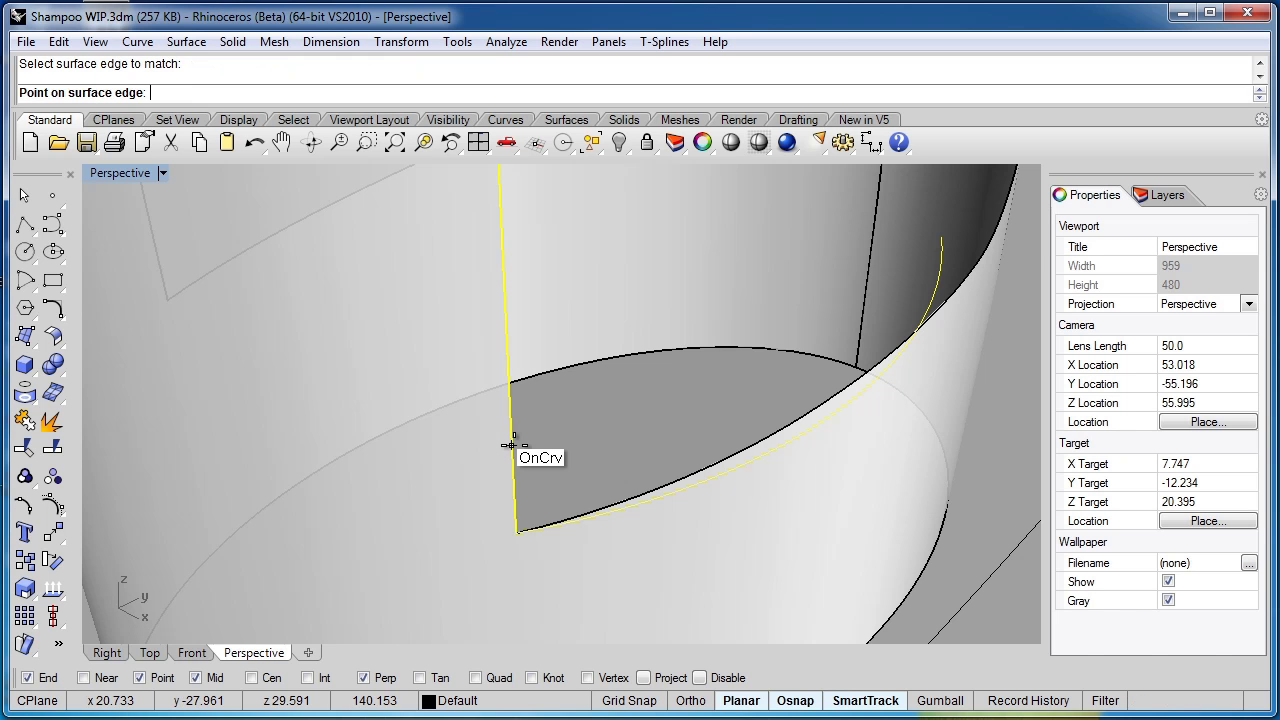
{"action": "left_click", "coordinate": [514, 532]}
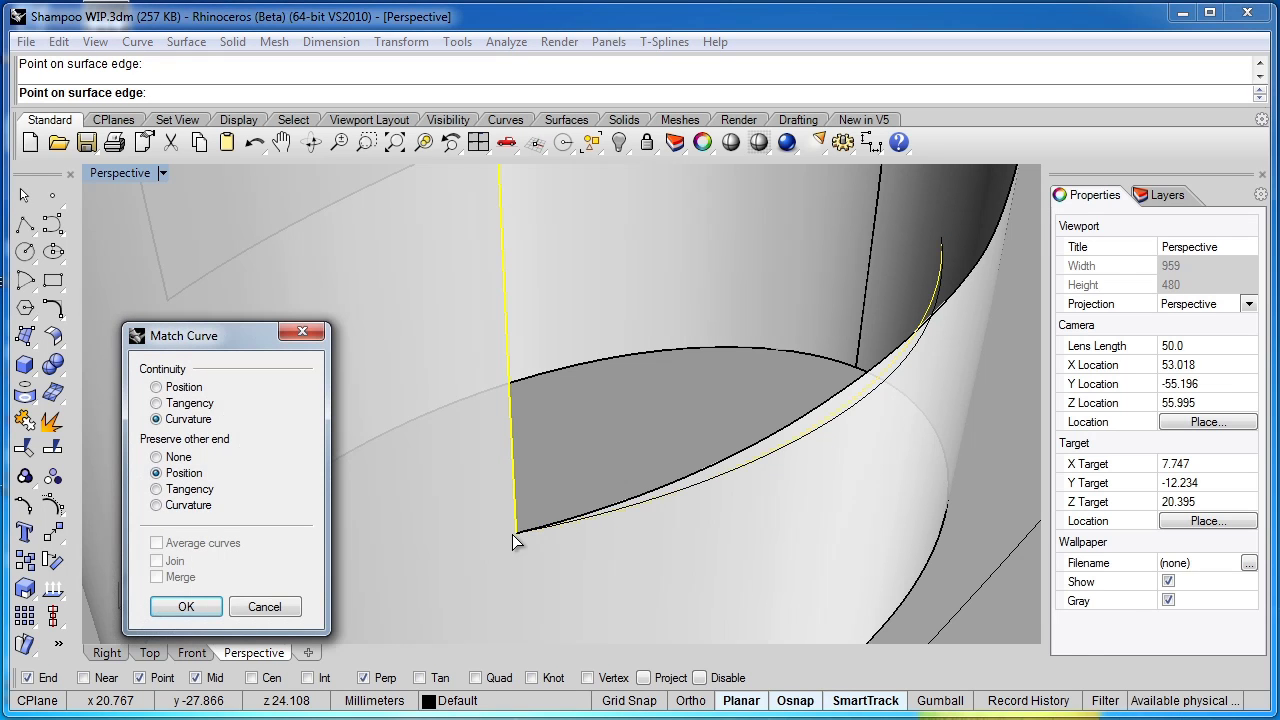
Step: Match the lower curve with Tangency continuity, preserving Position at its other end
{"action": "left_click", "coordinate": [160, 392]}
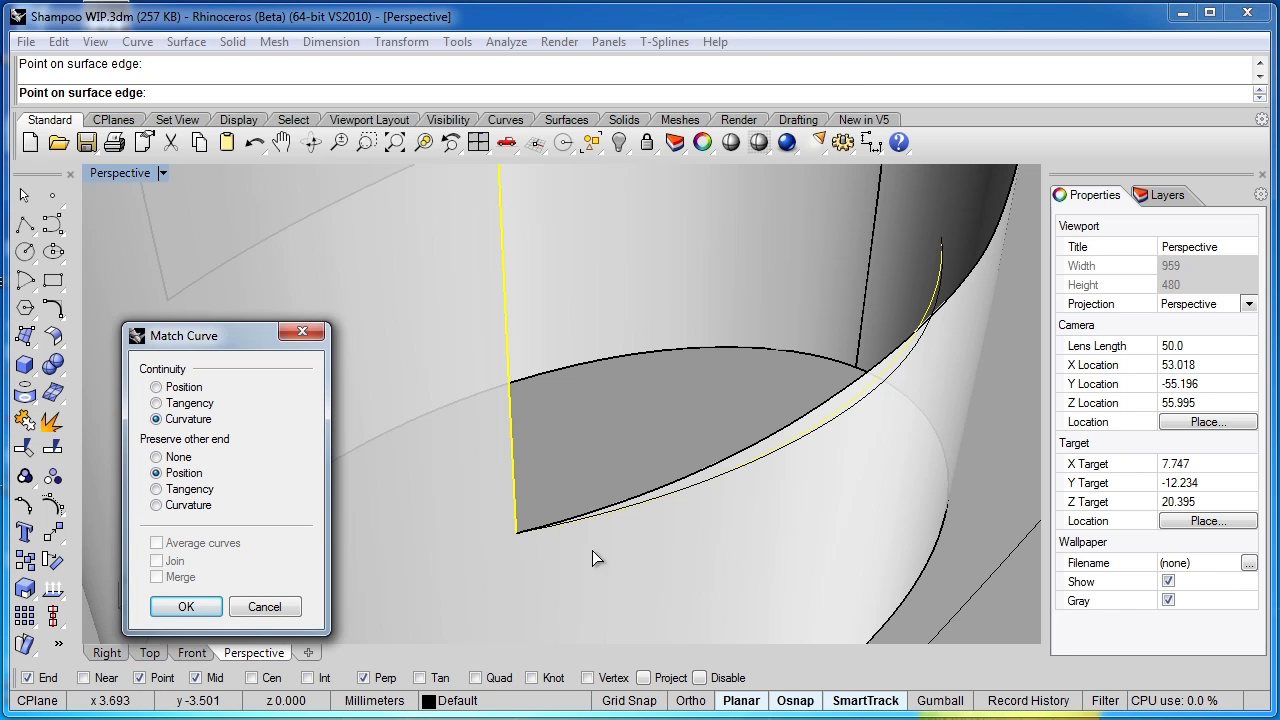
{"action": "left_click", "coordinate": [157, 404]}
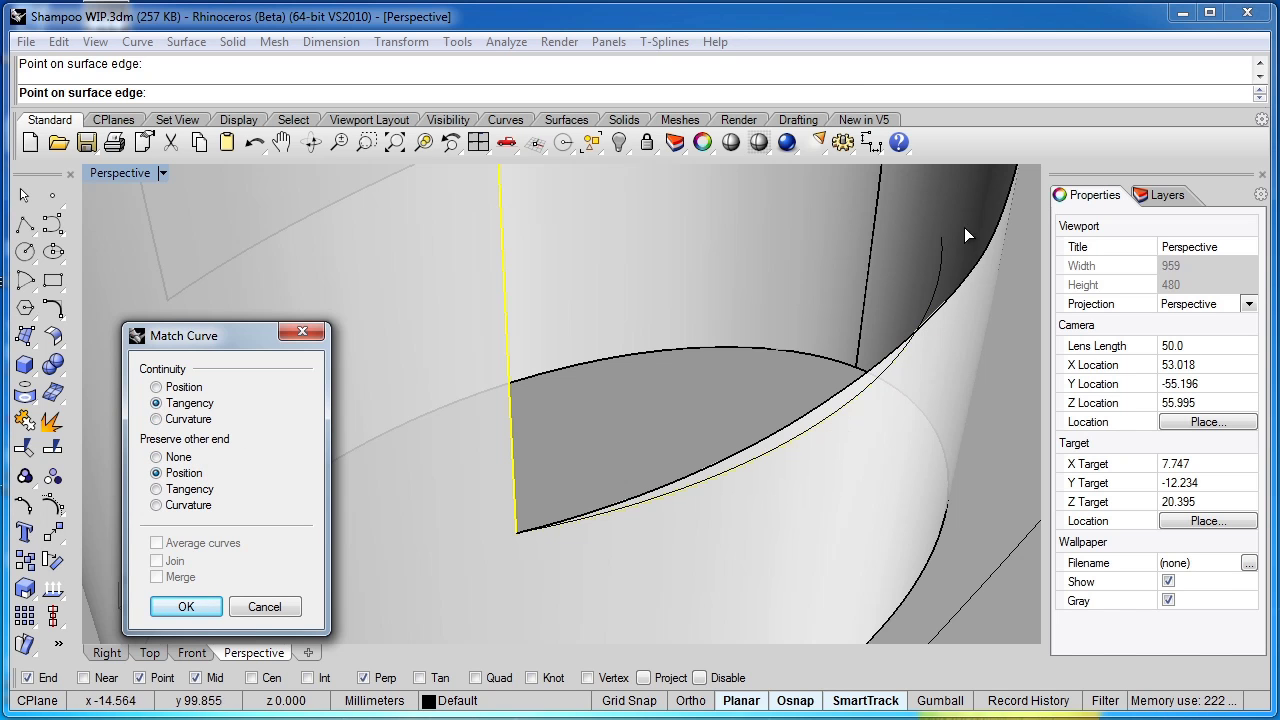
{"action": "left_click", "coordinate": [160, 490]}
{"action": "left_click", "coordinate": [157, 507]}
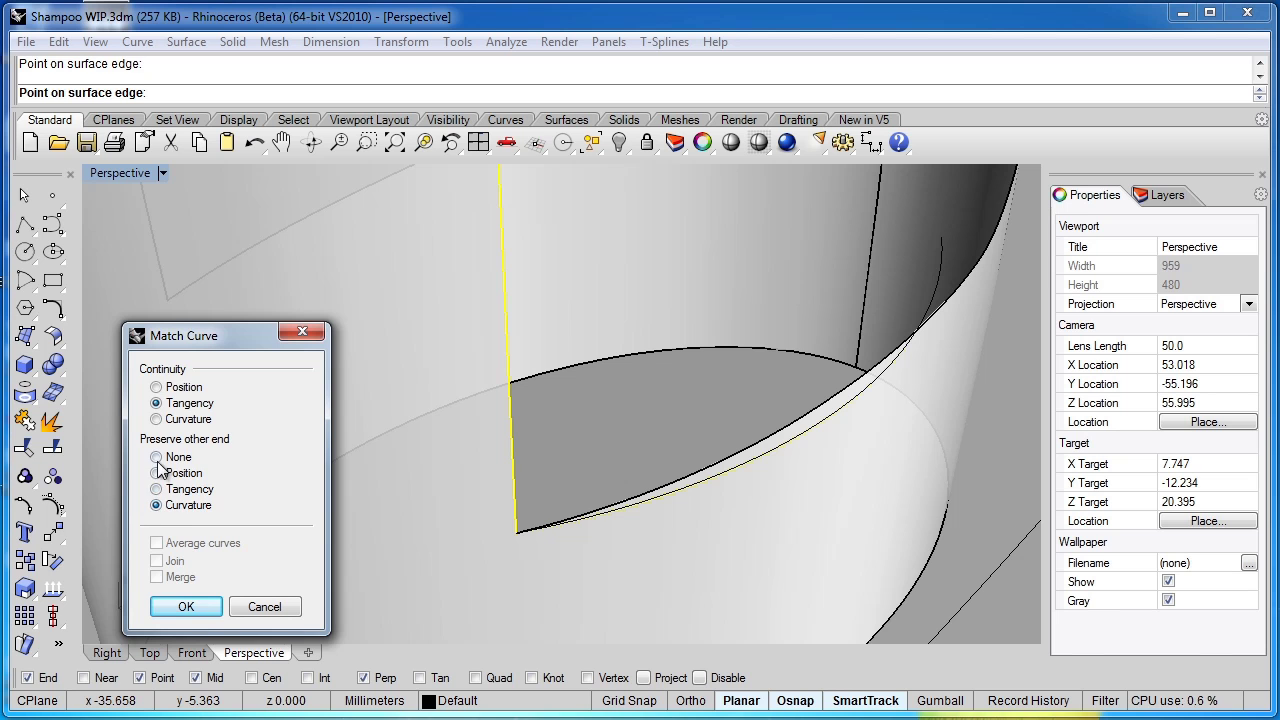
{"action": "left_click", "coordinate": [156, 458]}
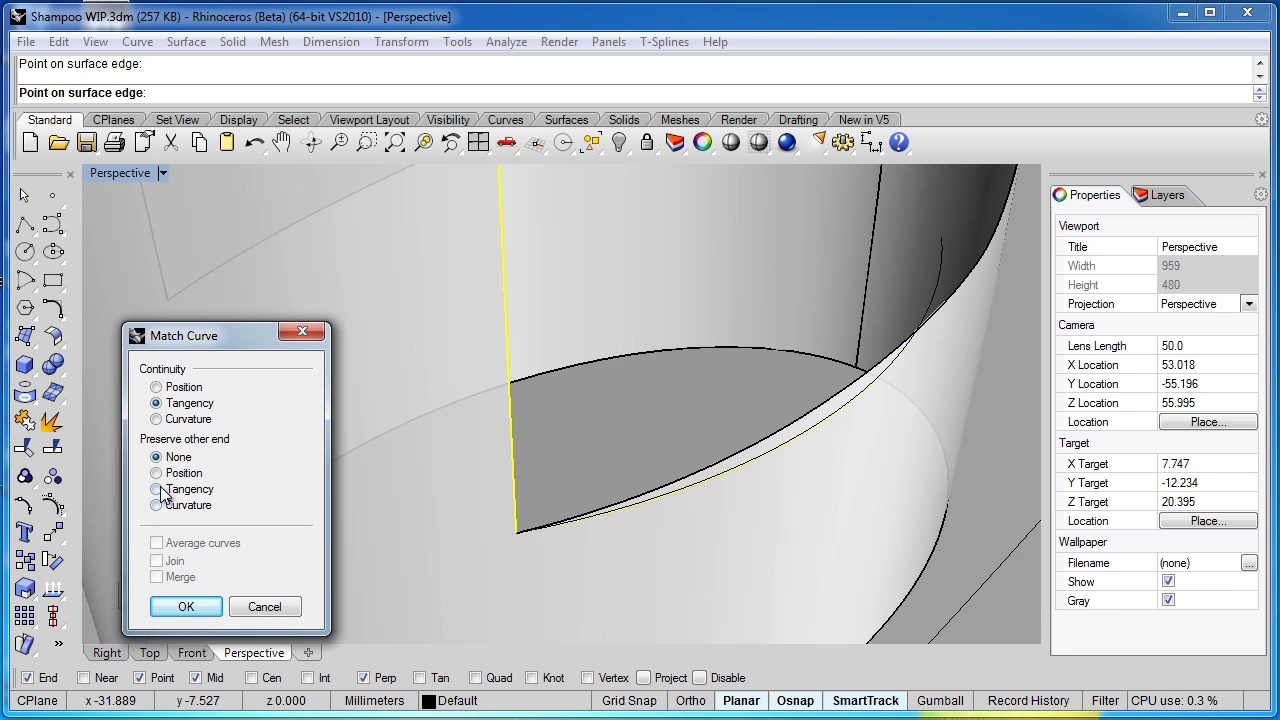
{"action": "left_click", "coordinate": [157, 474]}
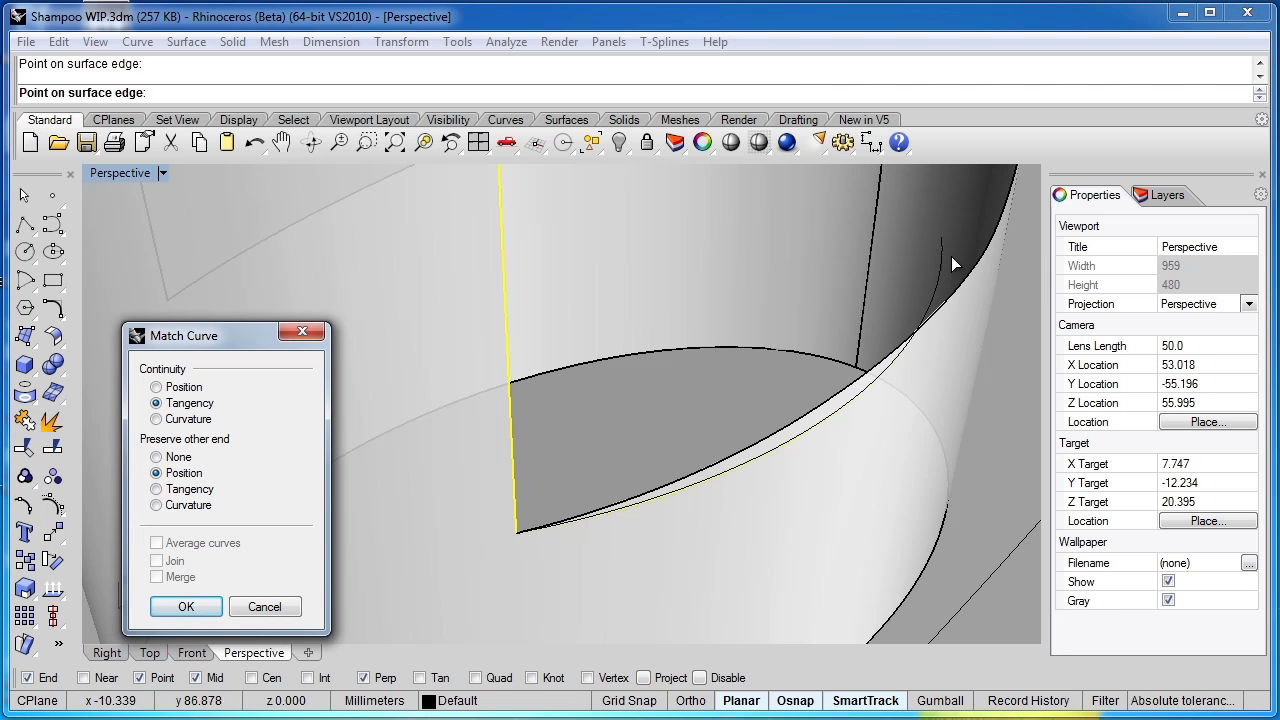
{"action": "left_click", "coordinate": [186, 607]}
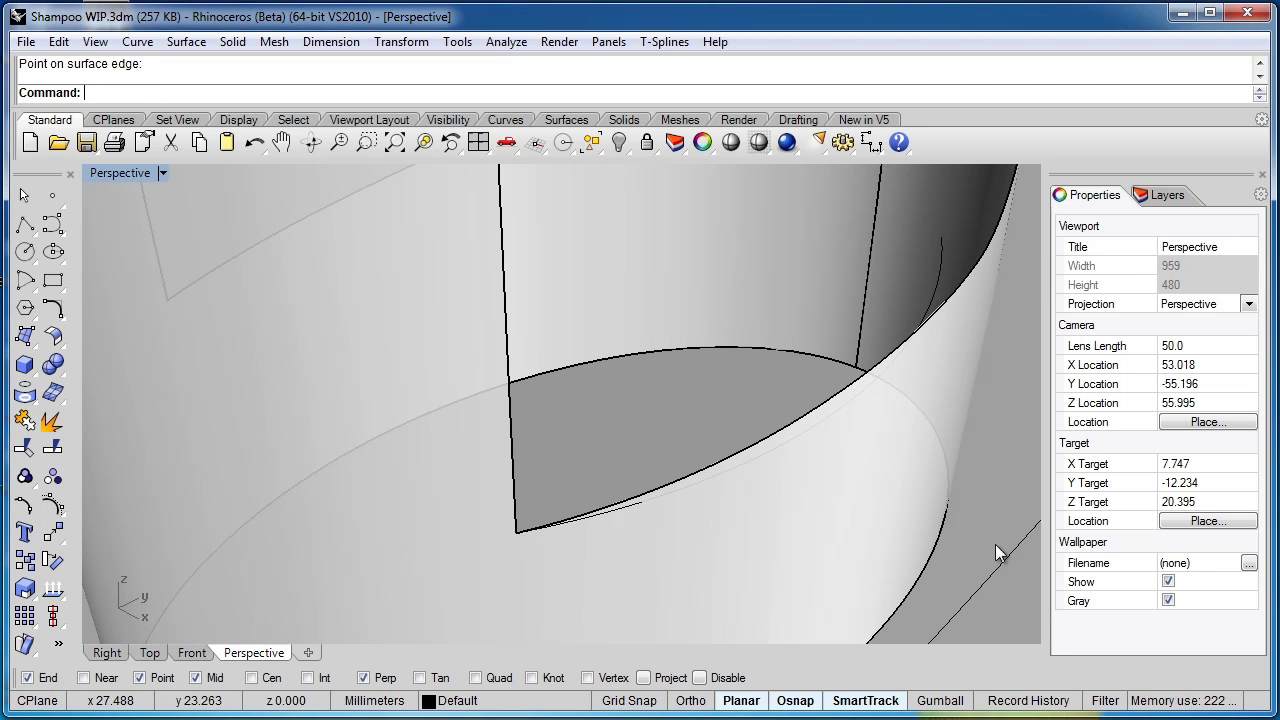
Step: Match the upper cross curve to the top end of the opening's vertical surface edge with Tangency, preserving Position at the other end
{"action": "left_click", "coordinate": [651, 443]}
{"action": "right_click_drag", "start_coordinate": [651, 443], "coordinate": [636, 385]}
{"action": "key", "text": "Escape"}
{"action": "scroll", "coordinate": [637, 385], "scroll_direction": "up", "scroll_amount": 6}
{"action": "scroll", "coordinate": [643, 385], "scroll_direction": "down", "scroll_amount": 3}
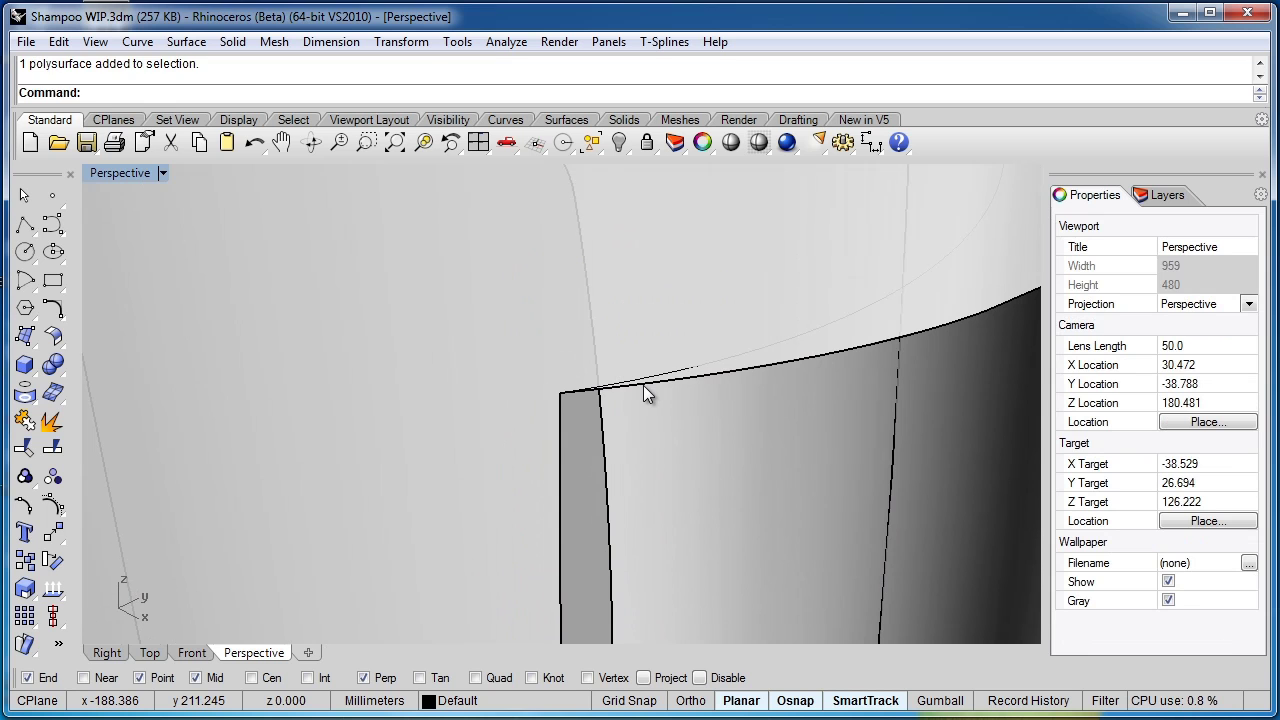
{"action": "type", "text": "match"}
{"action": "key", "text": "Return"}
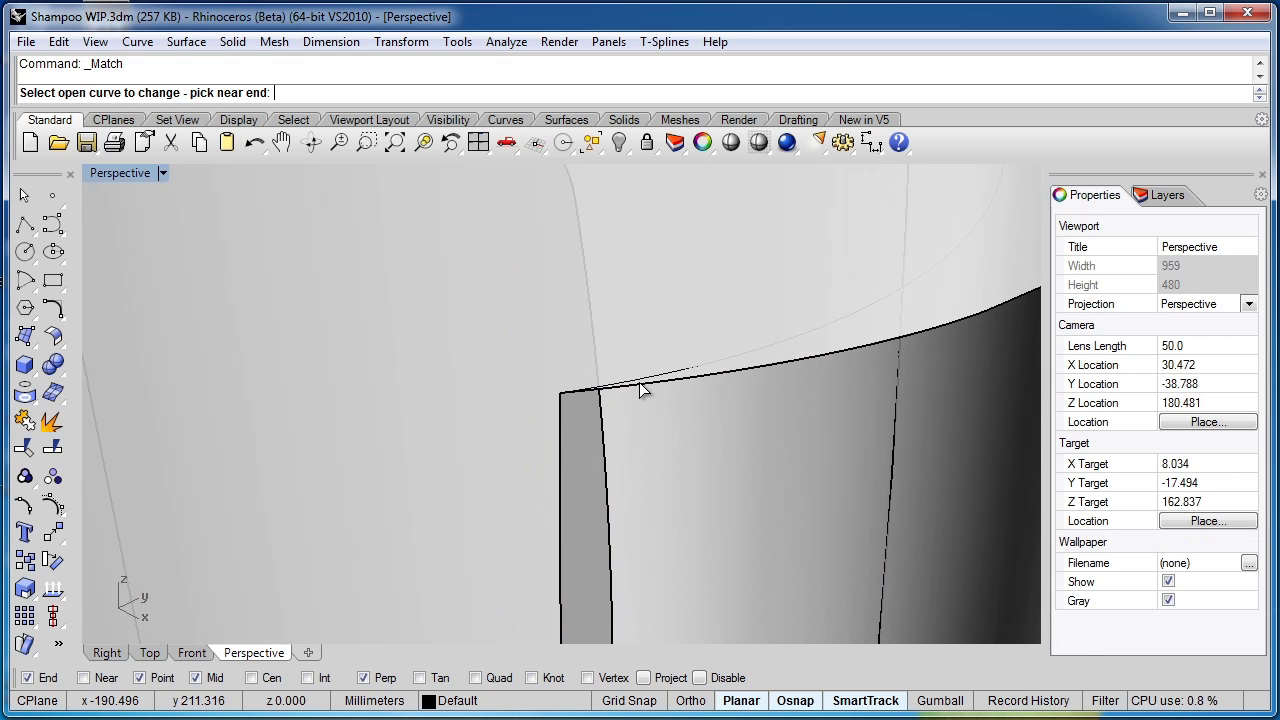
{"action": "left_click", "coordinate": [643, 385]}
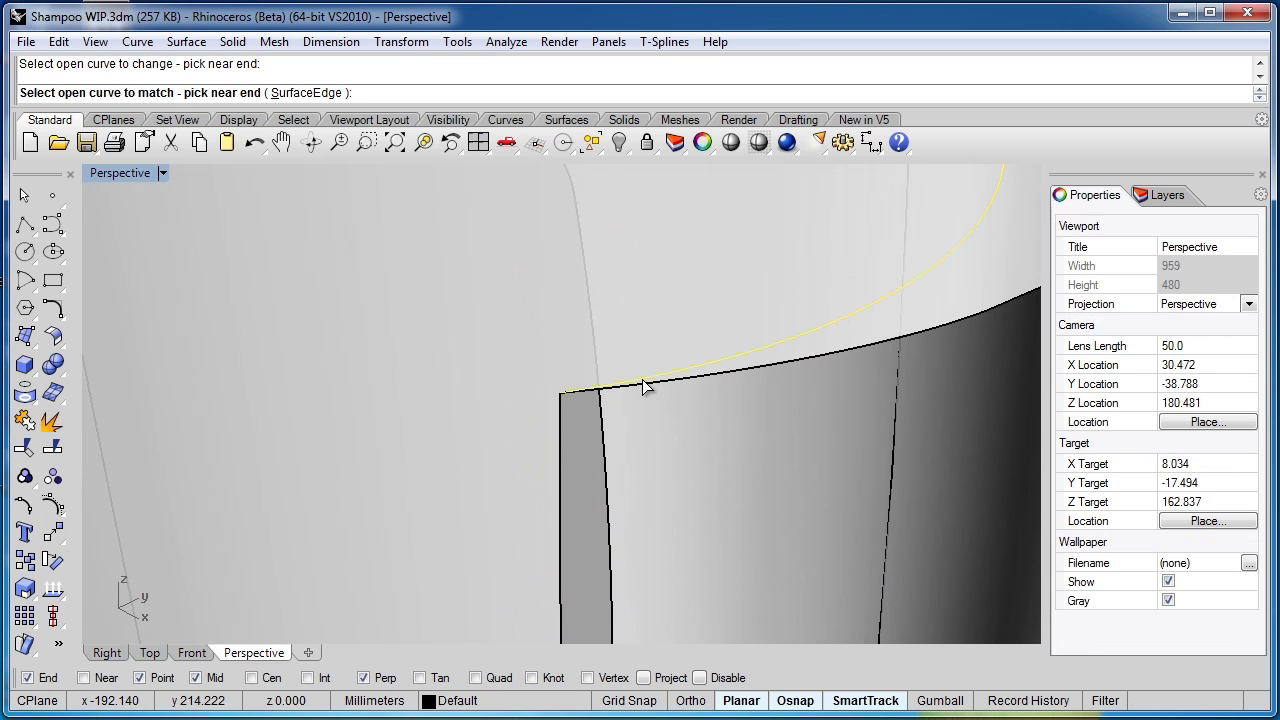
{"action": "left_click", "coordinate": [311, 93]}
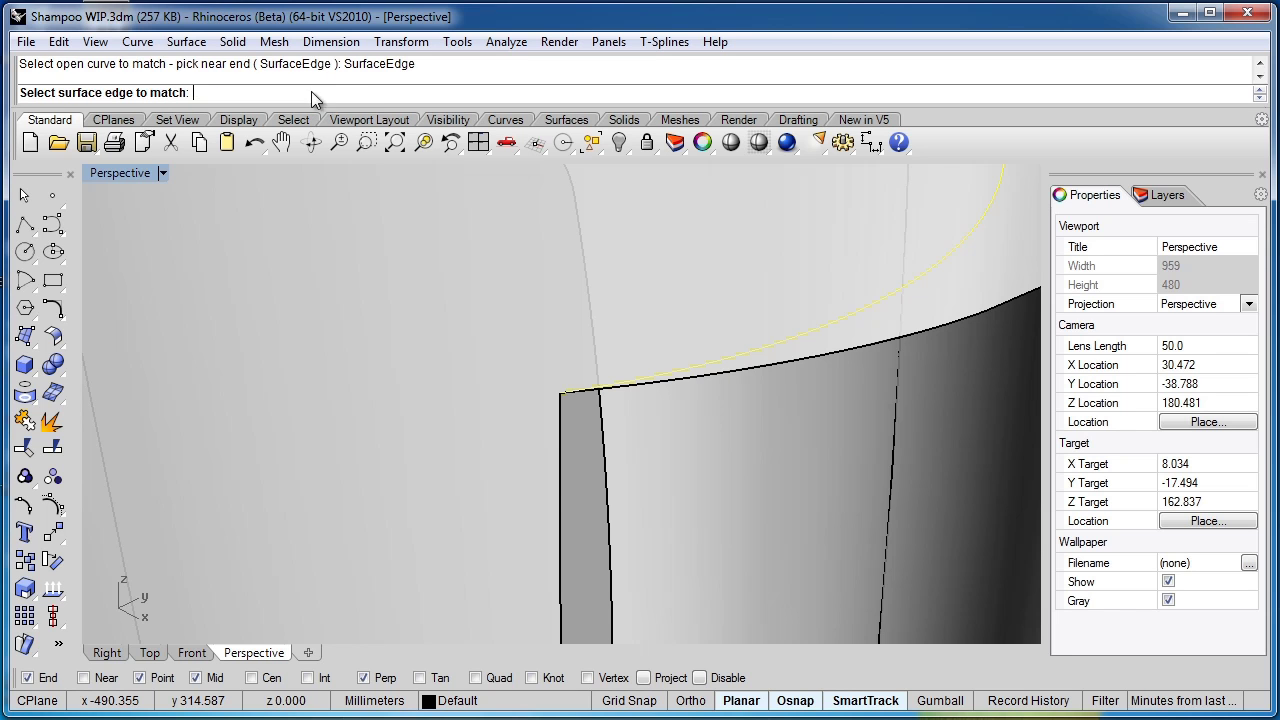
{"action": "left_click", "coordinate": [557, 477]}
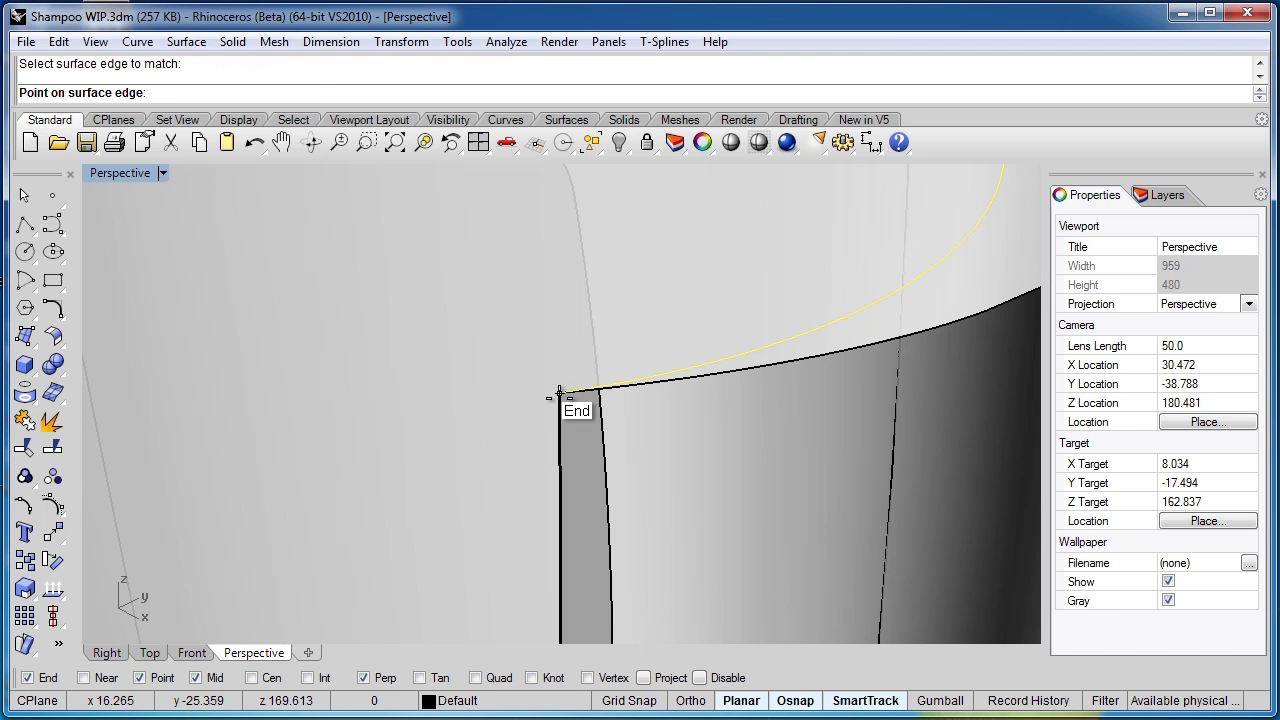
{"action": "left_click", "coordinate": [560, 393]}
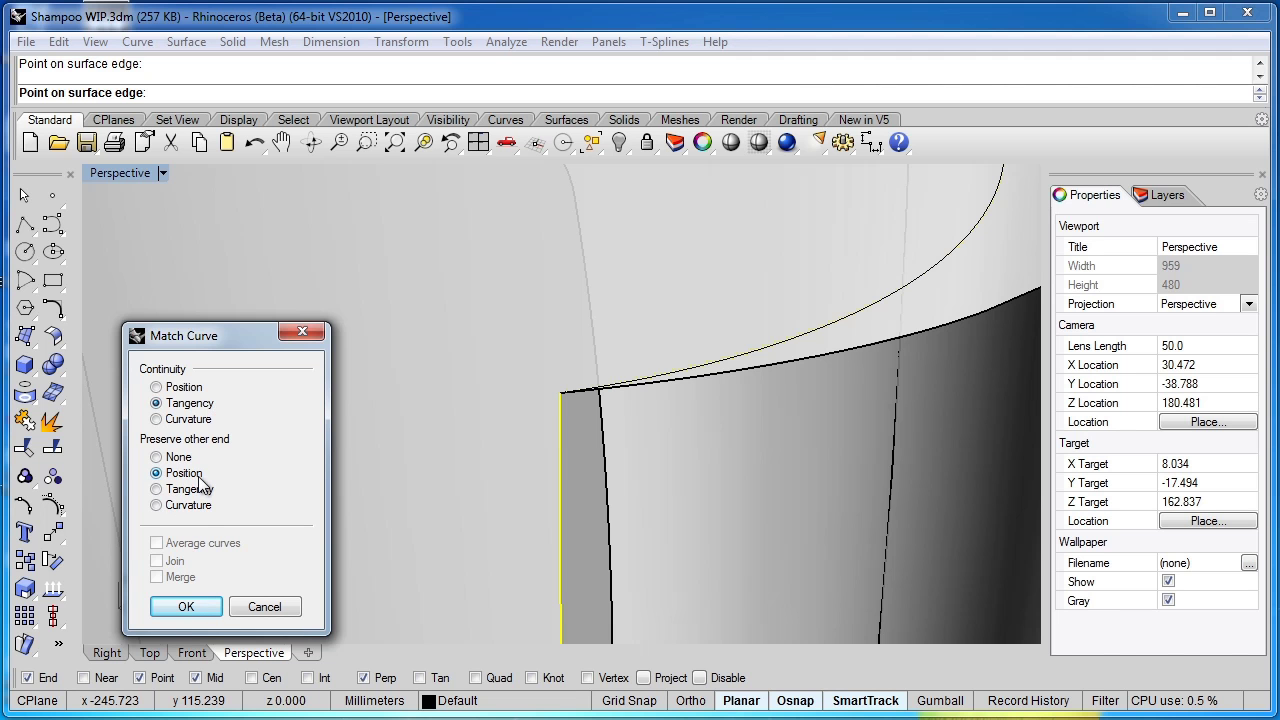
{"action": "left_click", "coordinate": [187, 613]}
Step: Set up a one-rail sweep using the opening's vertical edge as rail and the upper and lower matched curves as cross sections
{"action": "scroll", "coordinate": [519, 494], "scroll_direction": "down", "scroll_amount": 5}
{"action": "right_click_drag", "start_coordinate": [705, 571], "coordinate": [578, 570], "text": "shift"}
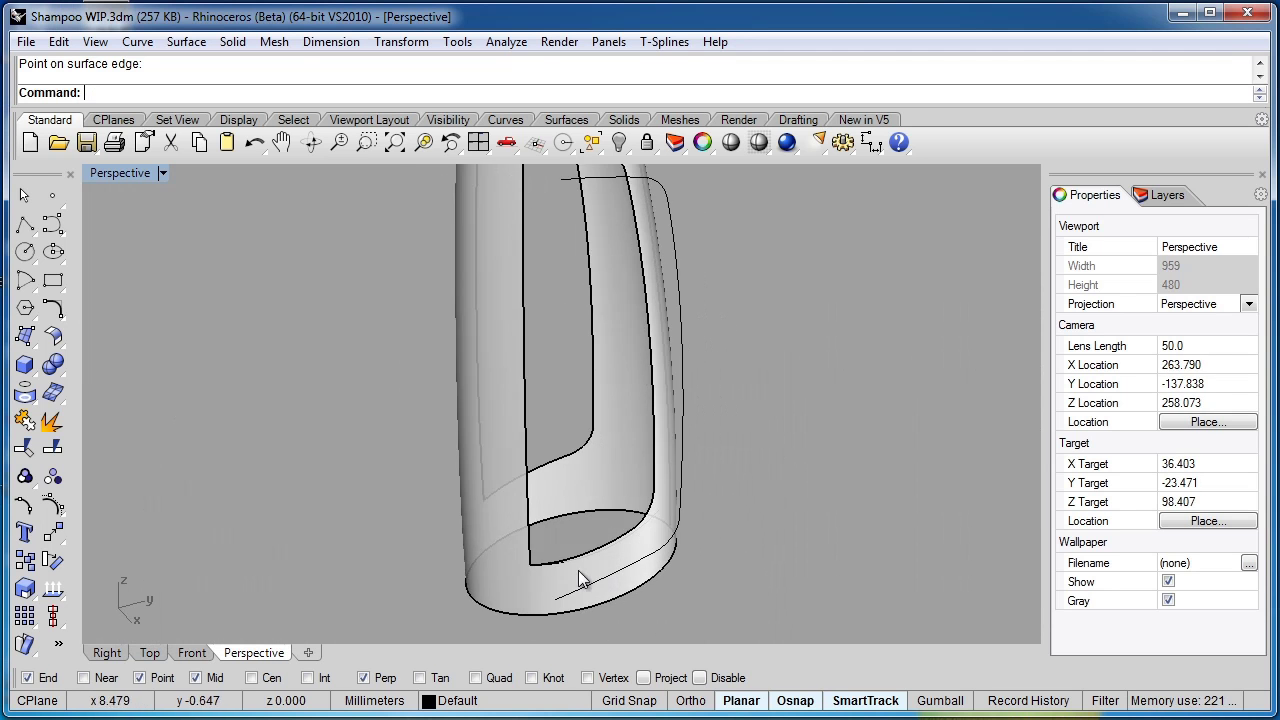
{"action": "scroll", "coordinate": [545, 568], "scroll_direction": "up", "scroll_amount": 5}
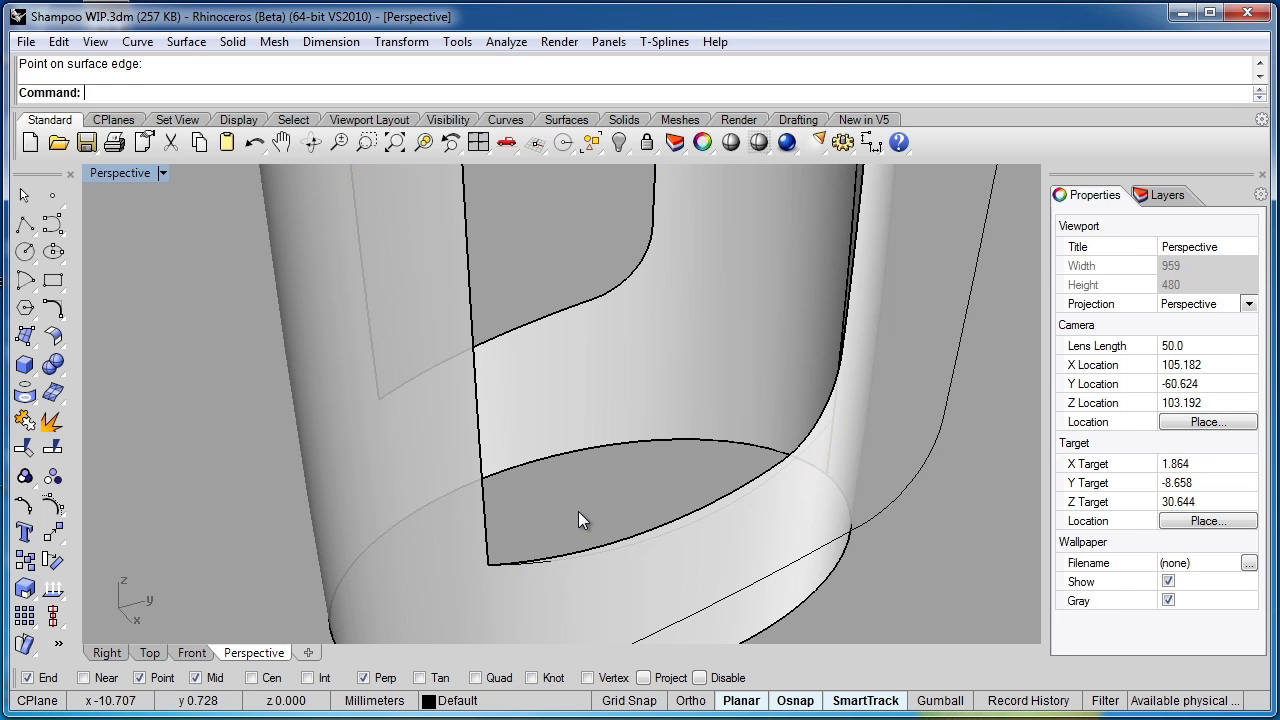
{"action": "left_click", "coordinate": [643, 546]}
{"action": "left_click", "coordinate": [933, 566]}
{"action": "right_click_drag", "start_coordinate": [933, 566], "coordinate": [320, 466]}
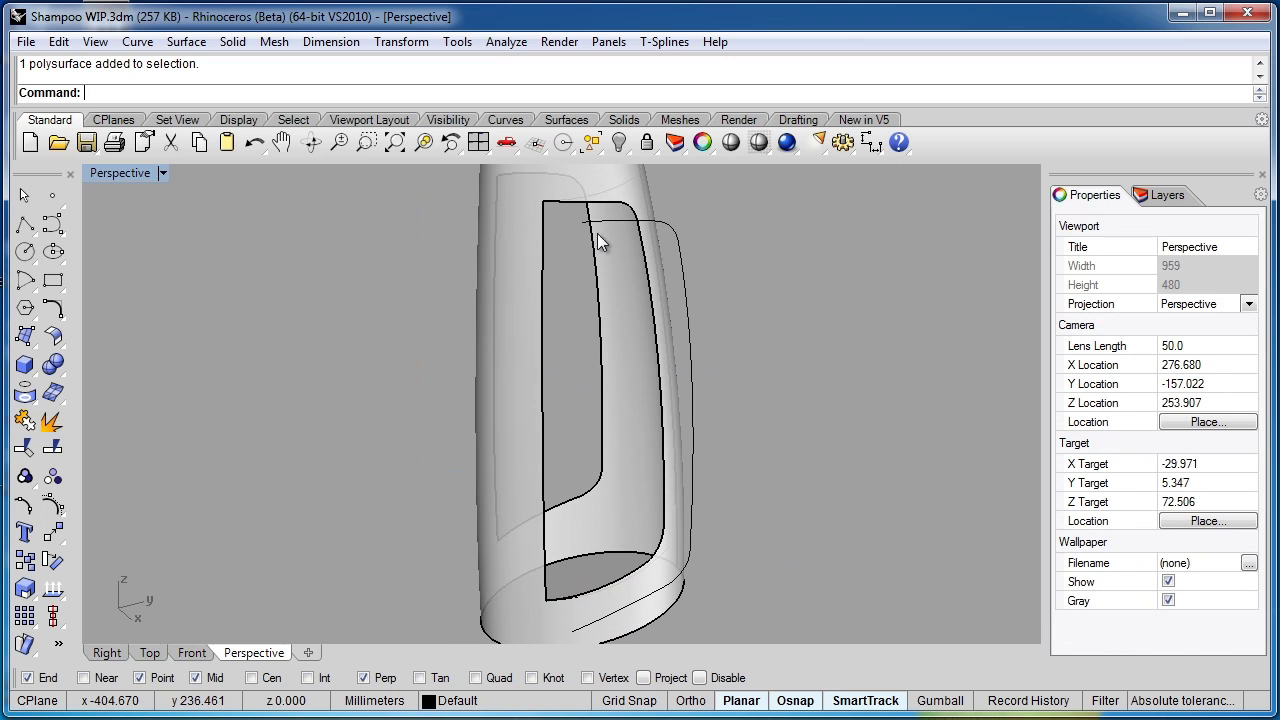
{"action": "left_click", "coordinate": [201, 44]}
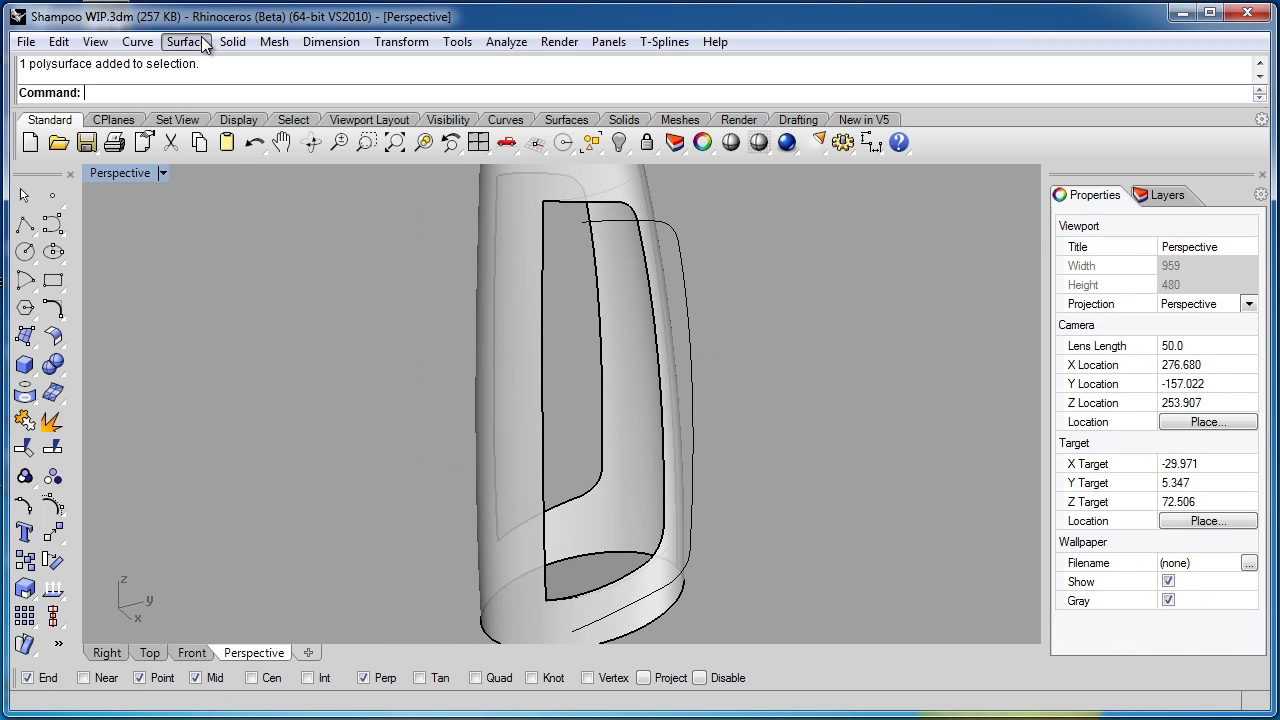
{"action": "left_click", "coordinate": [81, 109]}
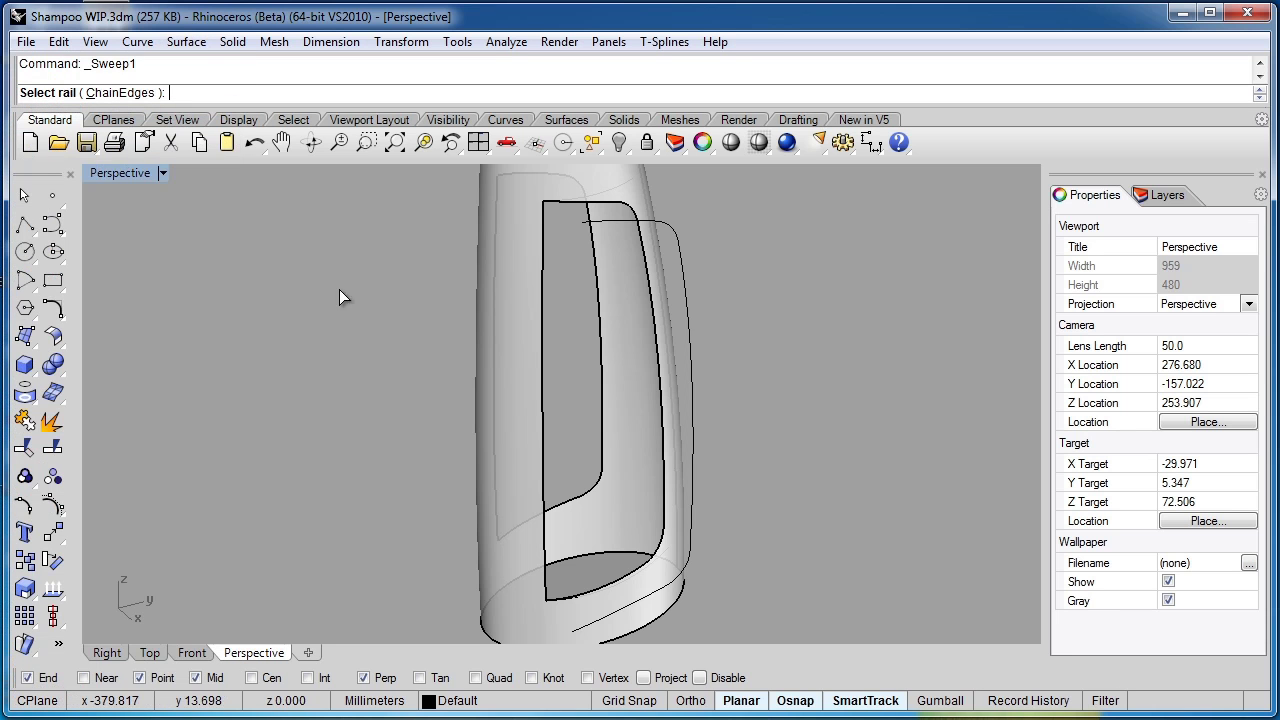
{"action": "left_click", "coordinate": [545, 236]}
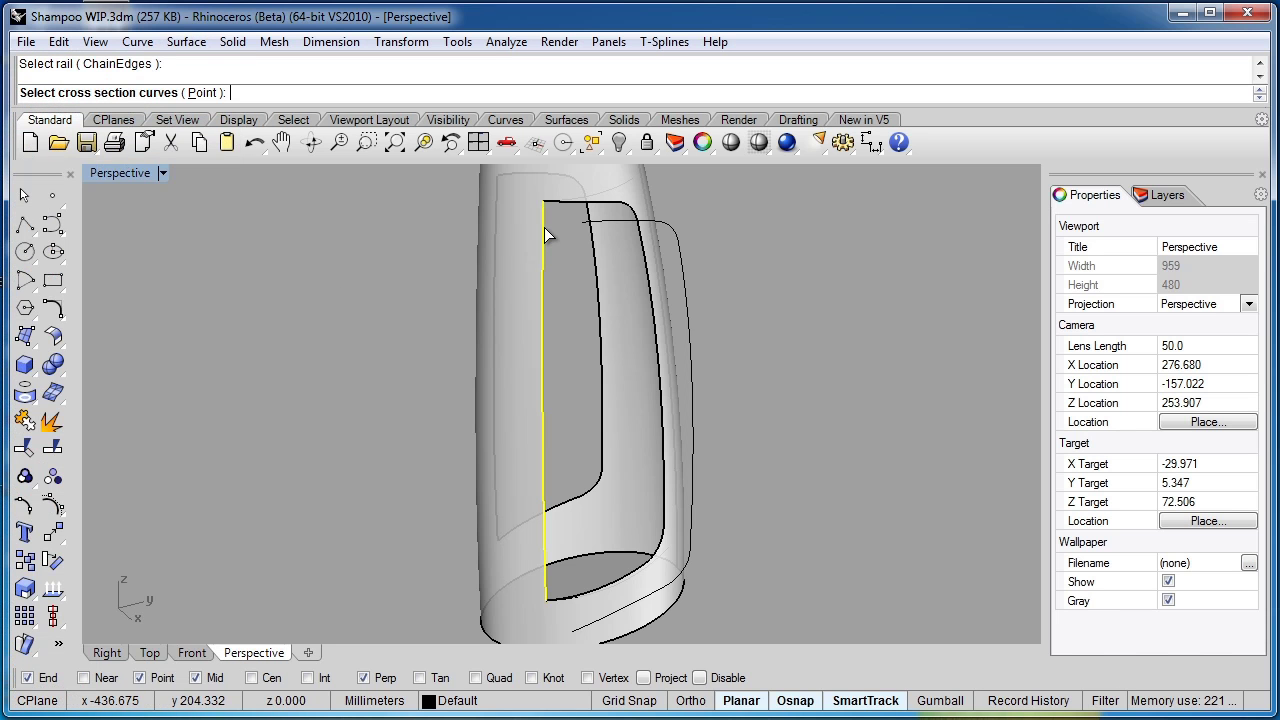
{"action": "left_click", "coordinate": [605, 198]}
{"action": "scroll", "coordinate": [600, 599], "scroll_direction": "up", "scroll_amount": 4}
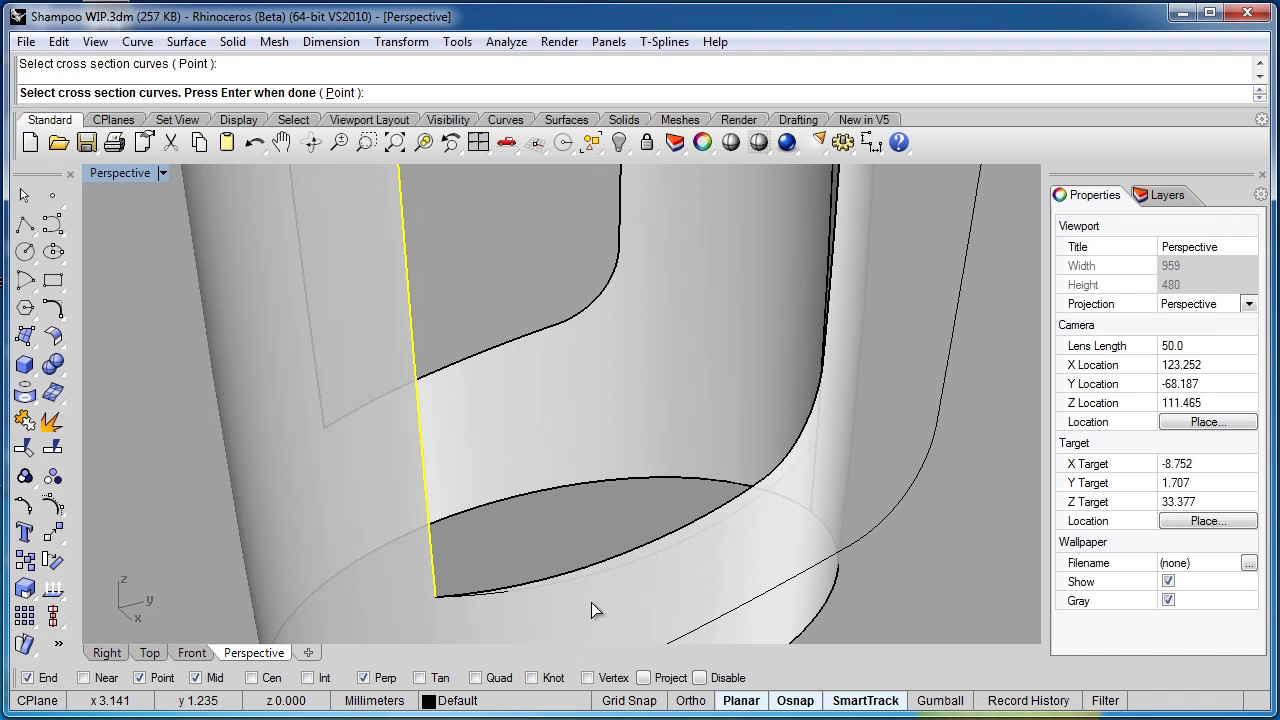
{"action": "left_click", "coordinate": [588, 576]}
{"action": "scroll", "coordinate": [619, 509], "scroll_direction": "down", "scroll_amount": 5}
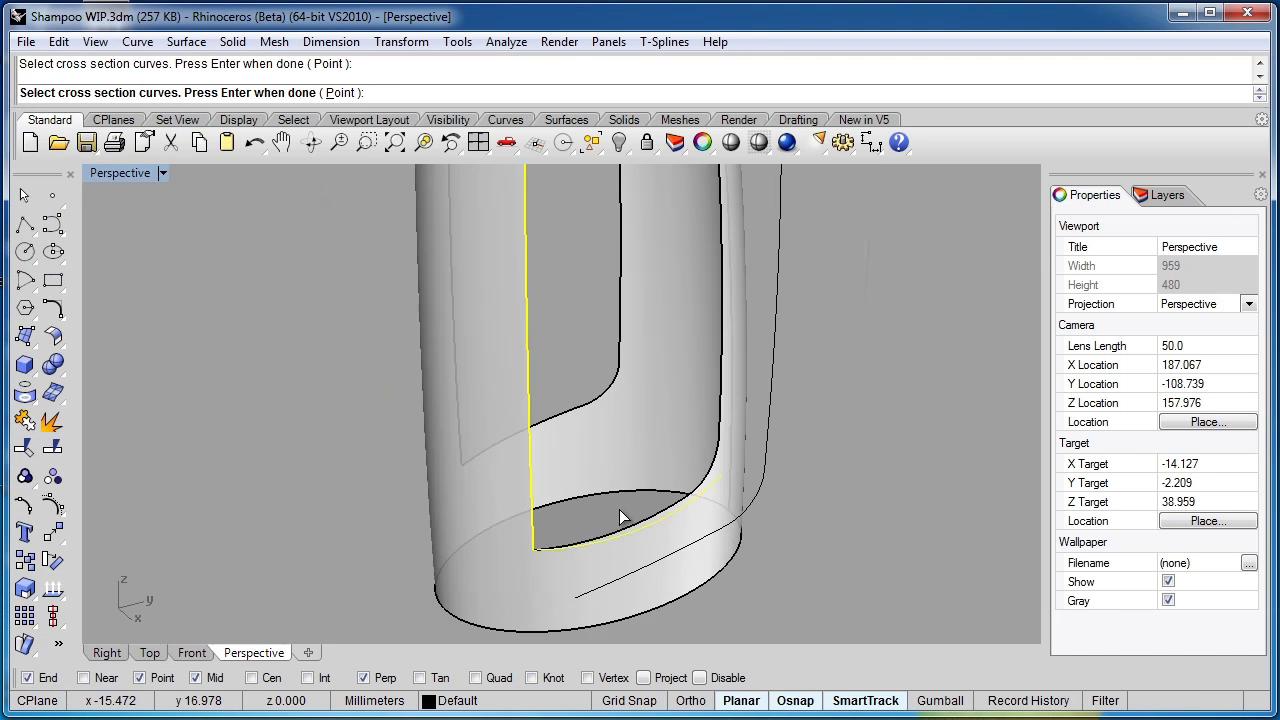
Step: Preview the one-rail sweep with the Freeform style and the cross-section curves refit within 0.01 mm
{"action": "key", "text": "Return"}
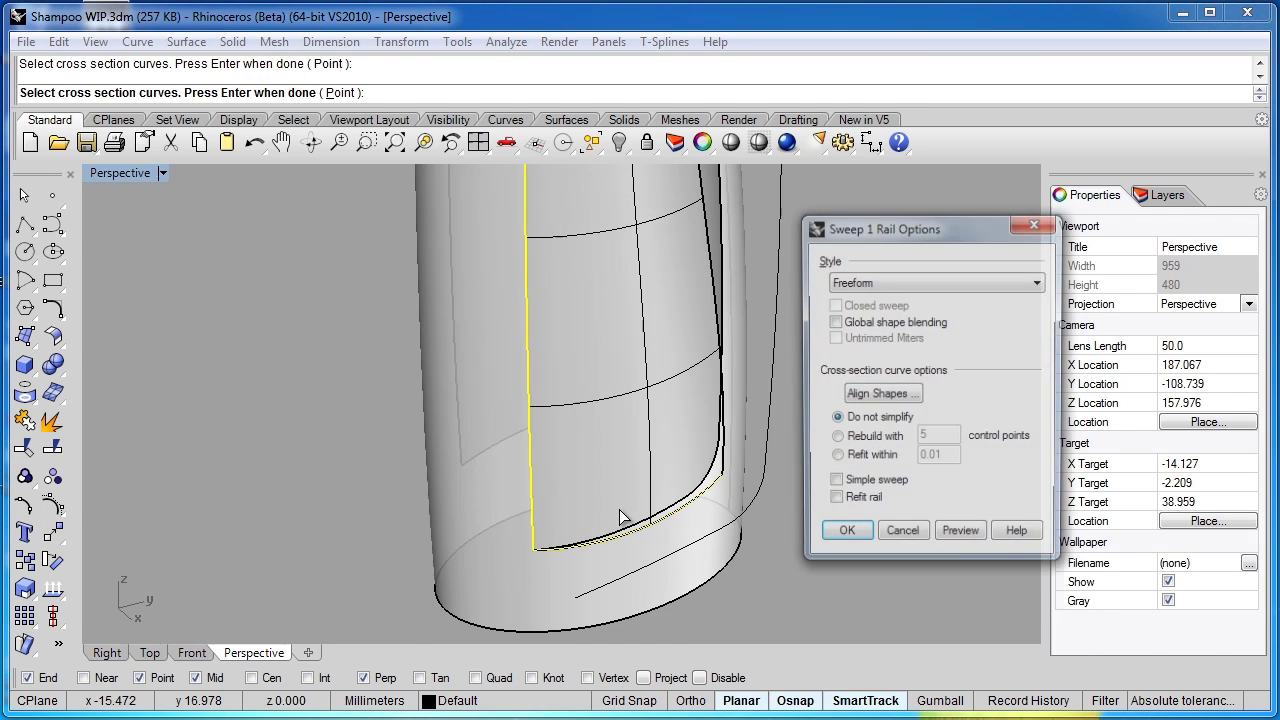
{"action": "right_click_drag", "start_coordinate": [648, 484], "coordinate": [557, 449]}
{"action": "left_click", "coordinate": [836, 457]}
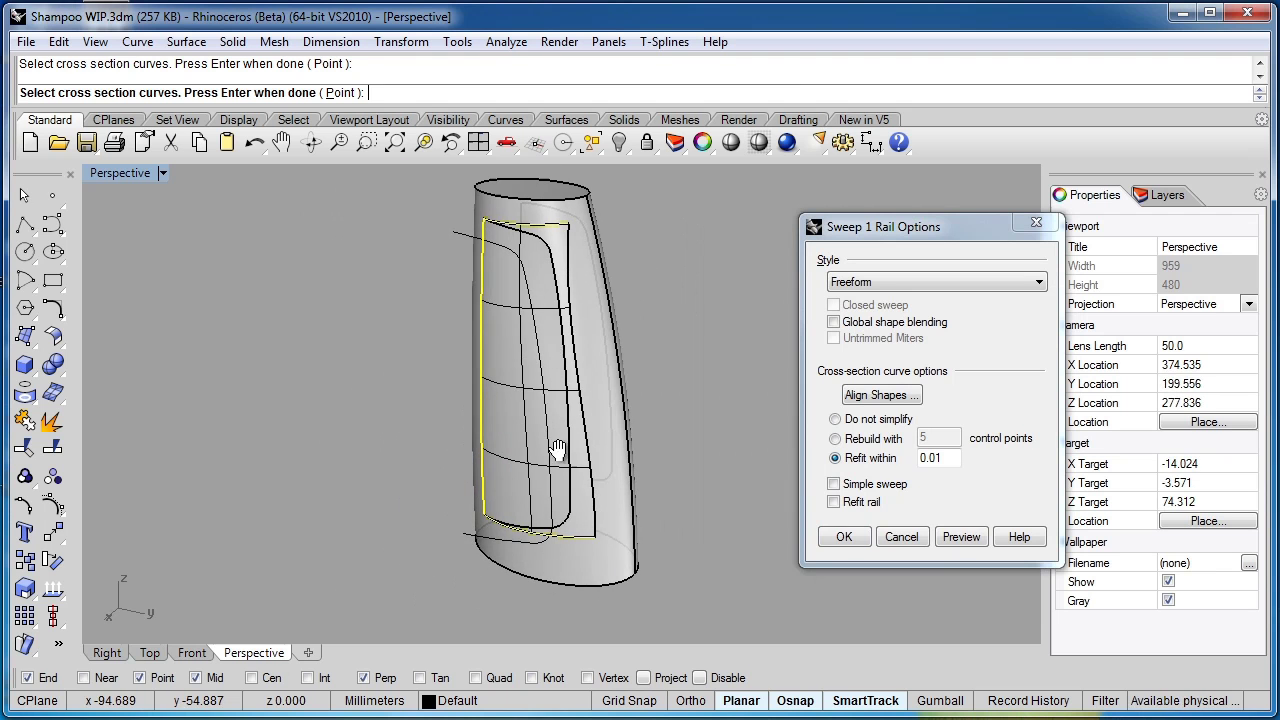
Step: Check the swept surface preview against the opening's outline in the Right and Perspective views, and cancel the sweep
{"action": "left_click", "coordinate": [107, 653]}
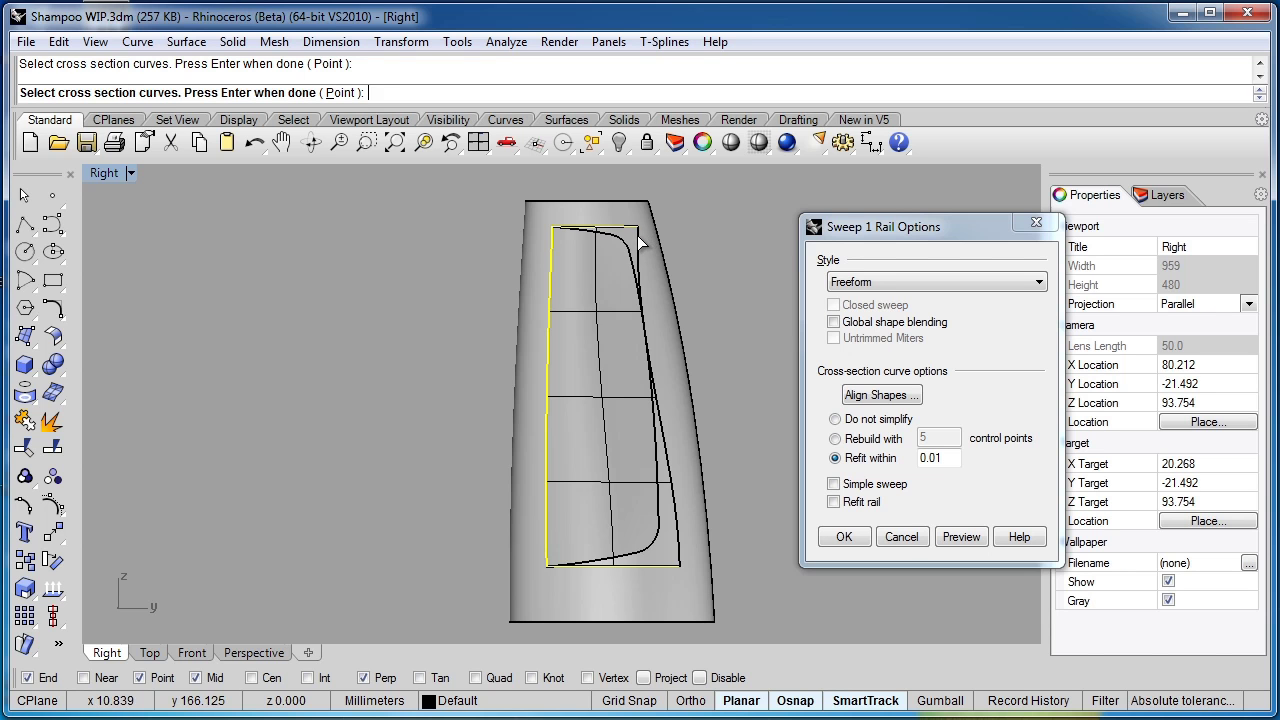
{"action": "scroll", "coordinate": [646, 235], "scroll_direction": "up", "scroll_amount": 3}
{"action": "scroll", "coordinate": [647, 229], "scroll_direction": "down", "scroll_amount": 2}
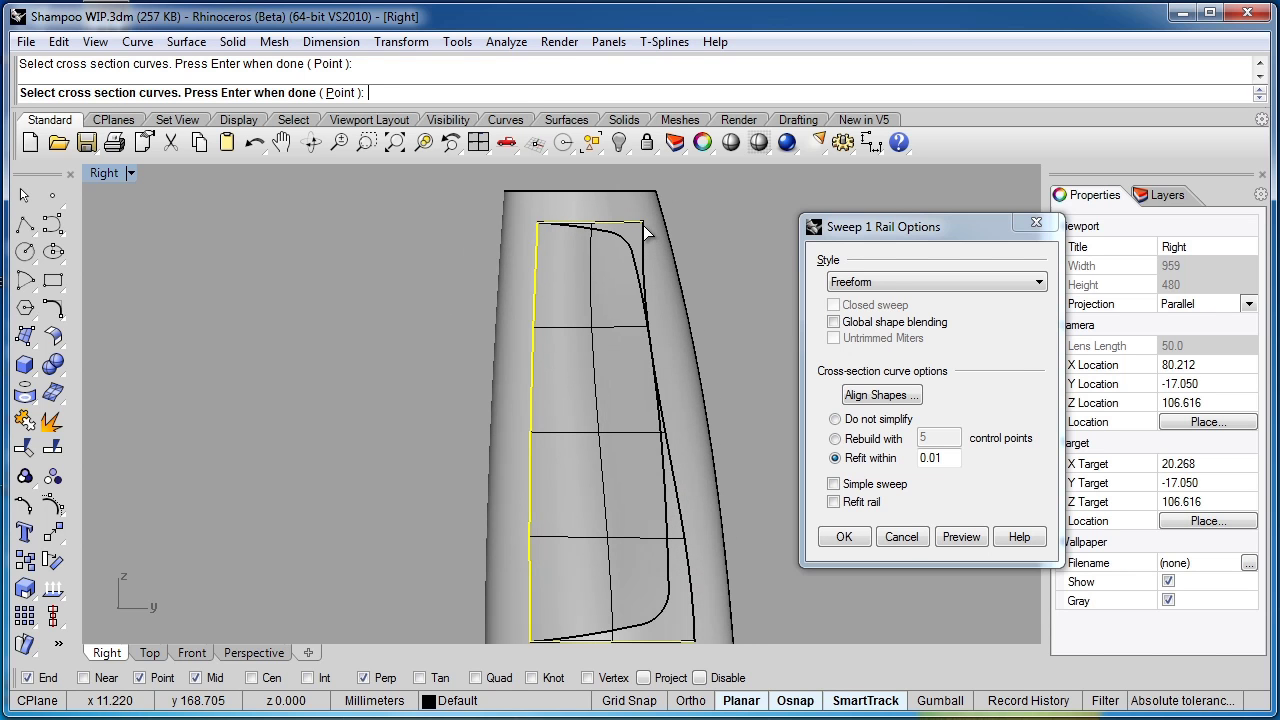
{"action": "right_click_drag", "start_coordinate": [700, 578], "coordinate": [625, 525]}
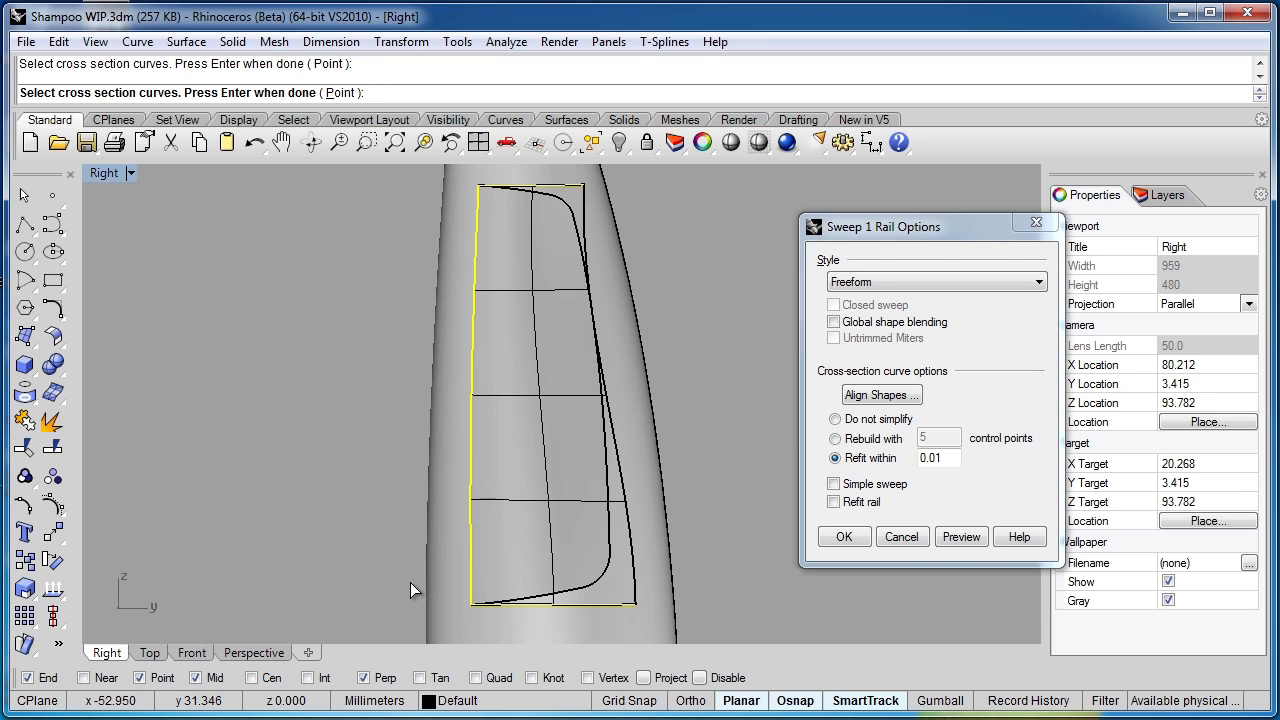
{"action": "left_click", "coordinate": [254, 652]}
{"action": "right_click_drag", "start_coordinate": [460, 520], "coordinate": [575, 362]}
{"action": "scroll", "coordinate": [640, 262], "scroll_direction": "up", "scroll_amount": 3}
{"action": "scroll", "coordinate": [640, 262], "scroll_direction": "down", "scroll_amount": 2}
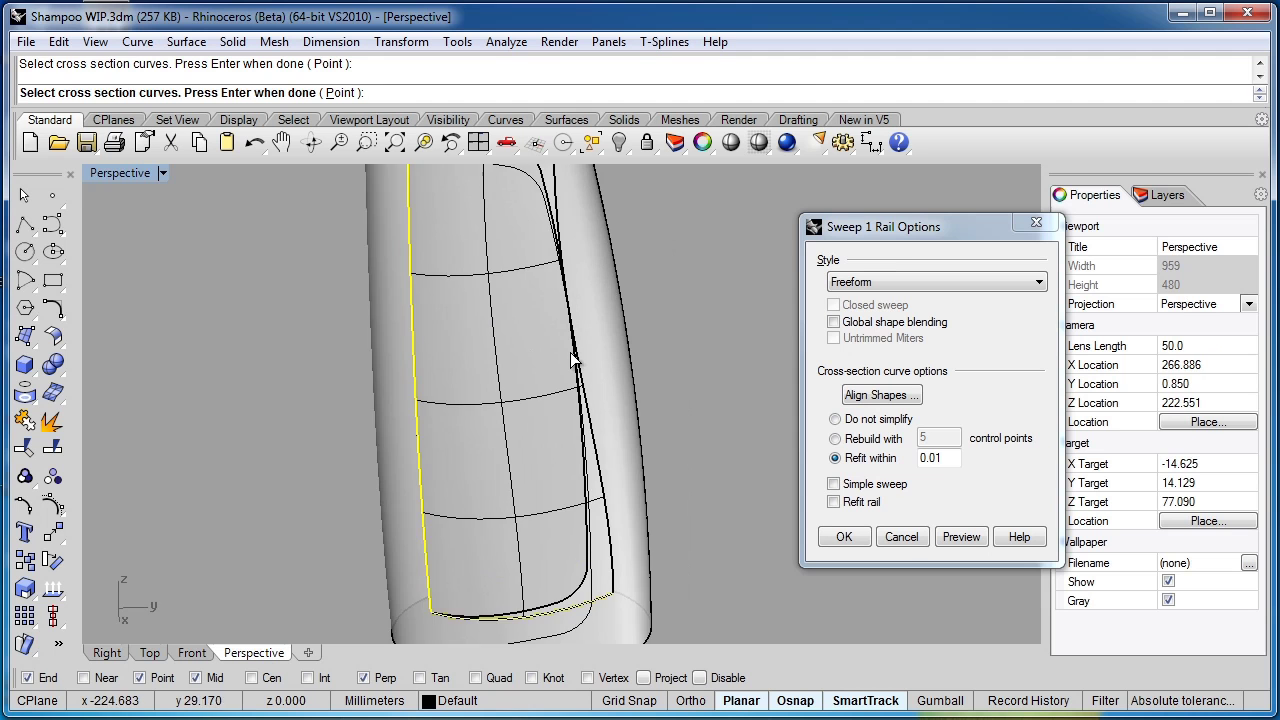
{"action": "scroll", "coordinate": [575, 362], "scroll_direction": "down", "scroll_amount": 2}
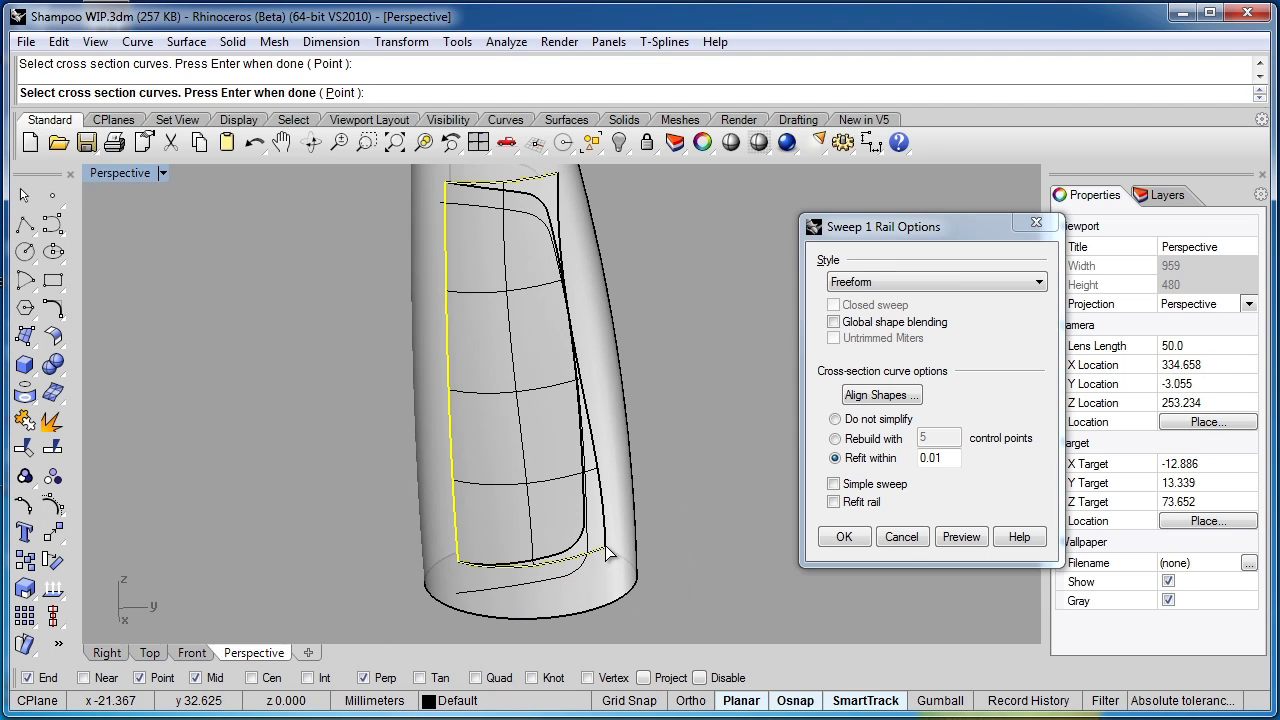
{"action": "right_click_drag", "start_coordinate": [617, 563], "coordinate": [480, 562]}
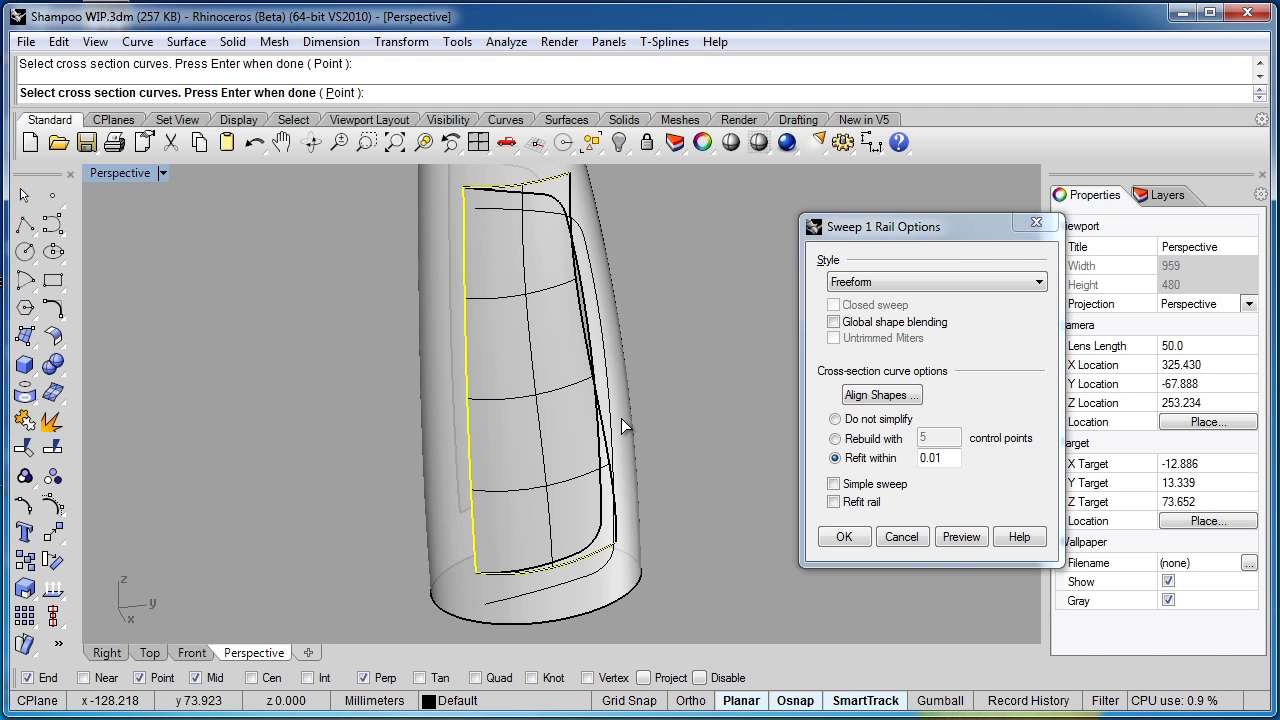
{"action": "left_click", "coordinate": [919, 536]}
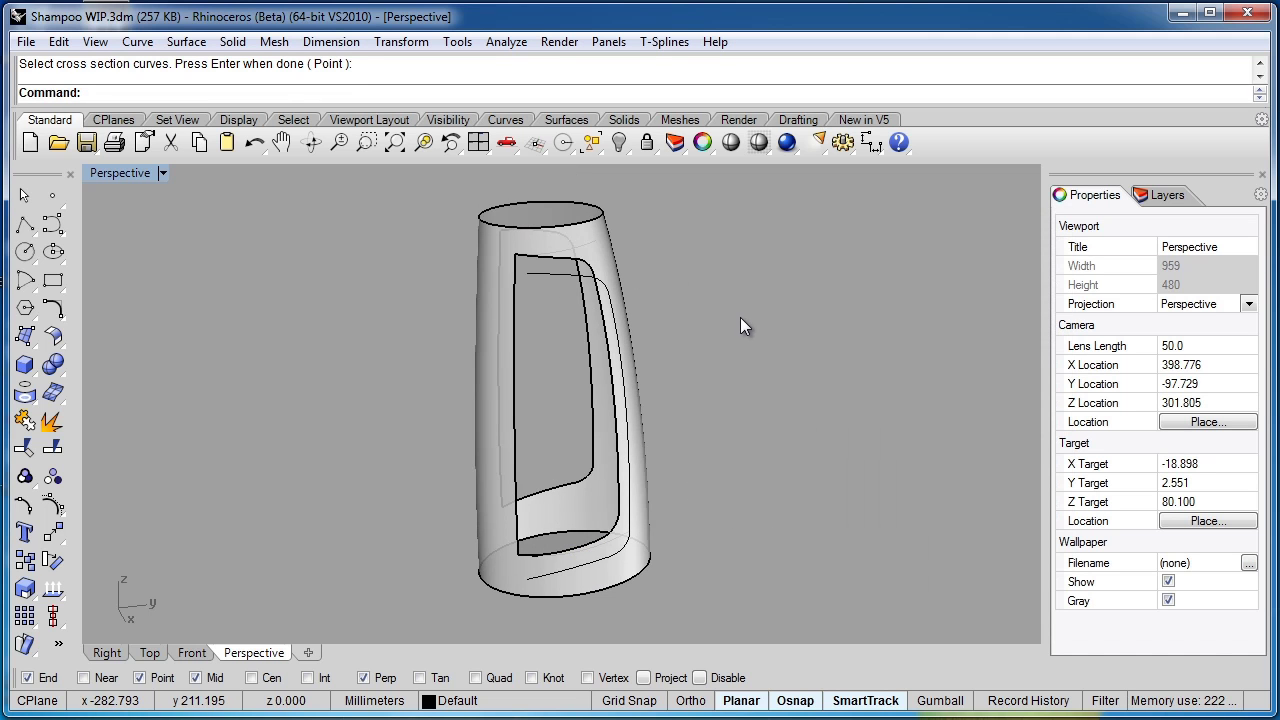
Step: Display the Perspective view in Wireframe and draw a straight two-point curve joining the free ends of the upper and lower cross curves
{"action": "key", "text": "ctrl+alt+w"}
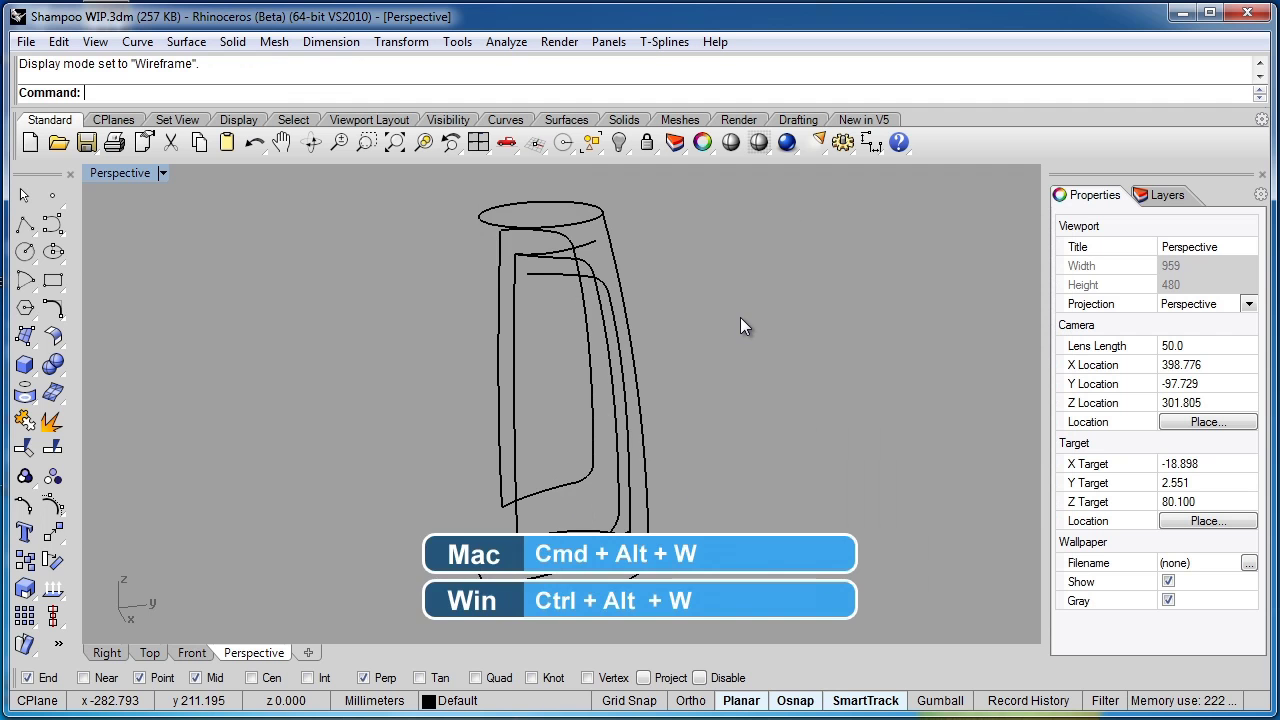
{"action": "right_click_drag", "start_coordinate": [751, 328], "coordinate": [502, 490]}
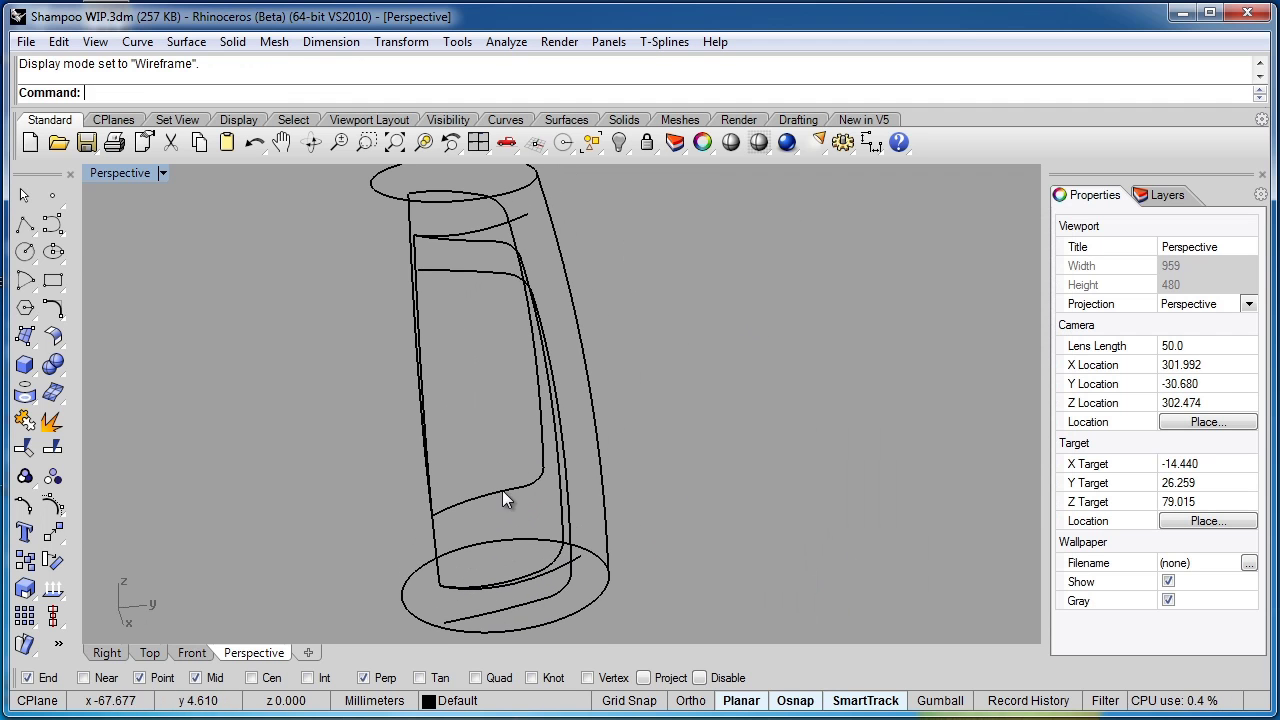
{"action": "left_click", "coordinate": [46, 229]}
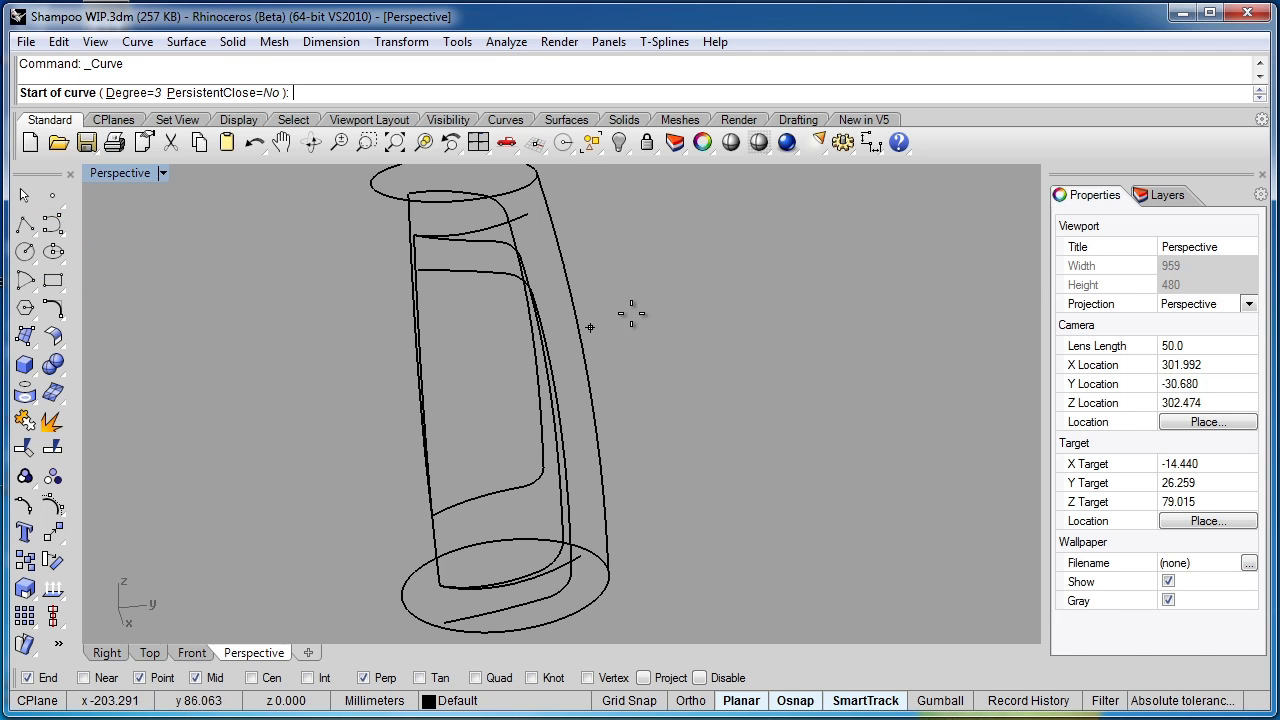
{"action": "left_click", "coordinate": [527, 214]}
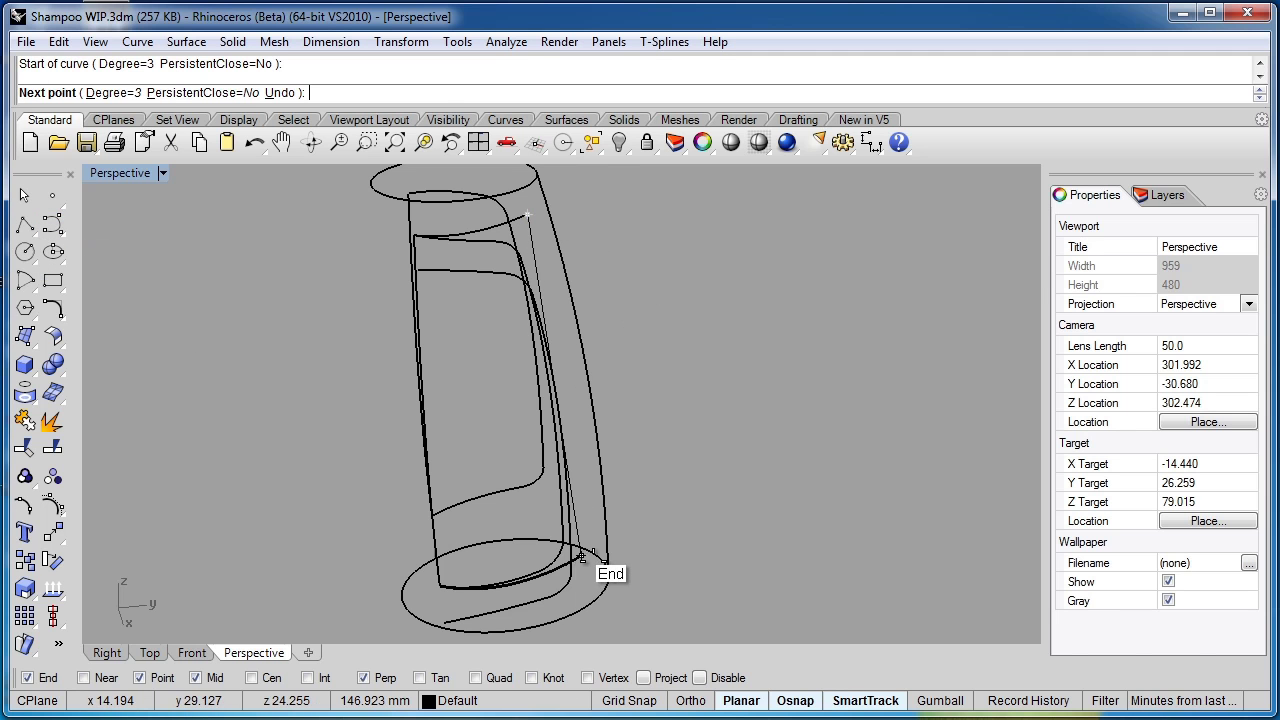
{"action": "left_click", "coordinate": [583, 553]}
{"action": "right_click", "coordinate": [583, 553]}
{"action": "right_click_drag", "start_coordinate": [583, 553], "coordinate": [634, 452]}
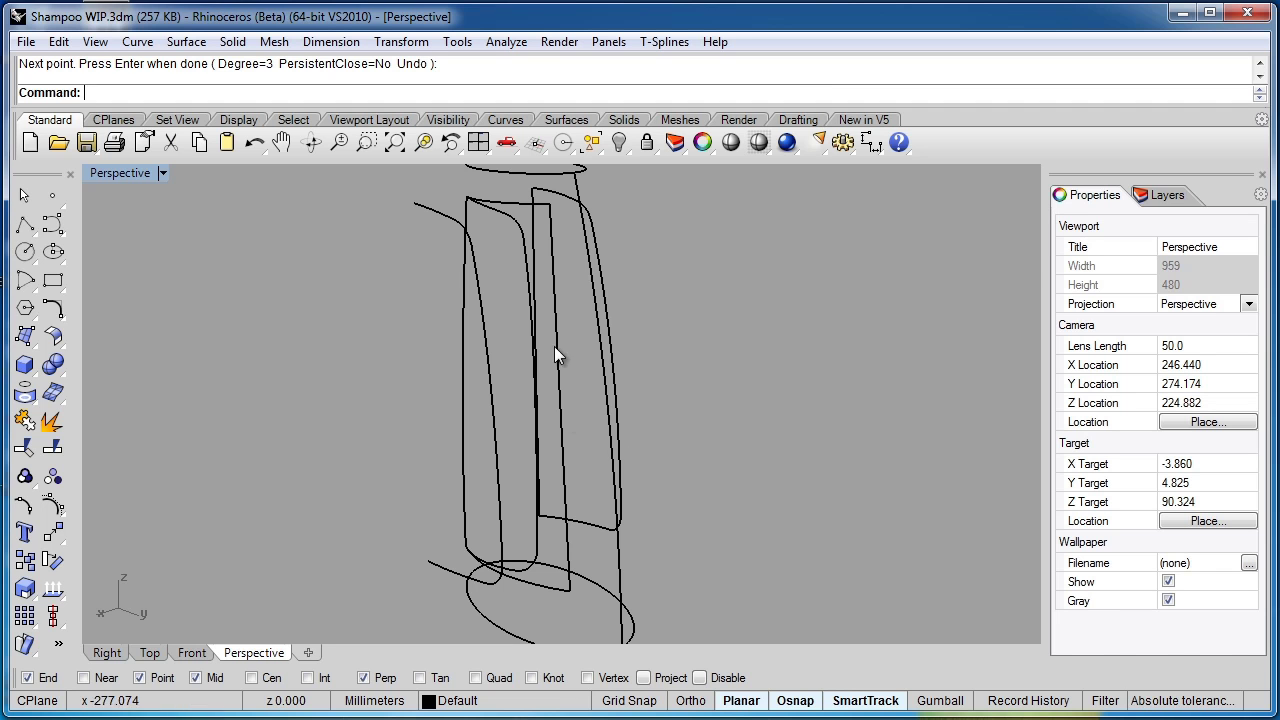
Step: Draw a three-point curve along the straight one, with a middle point between the same ends, and delete the two-point curve
{"action": "left_click", "coordinate": [563, 456]}
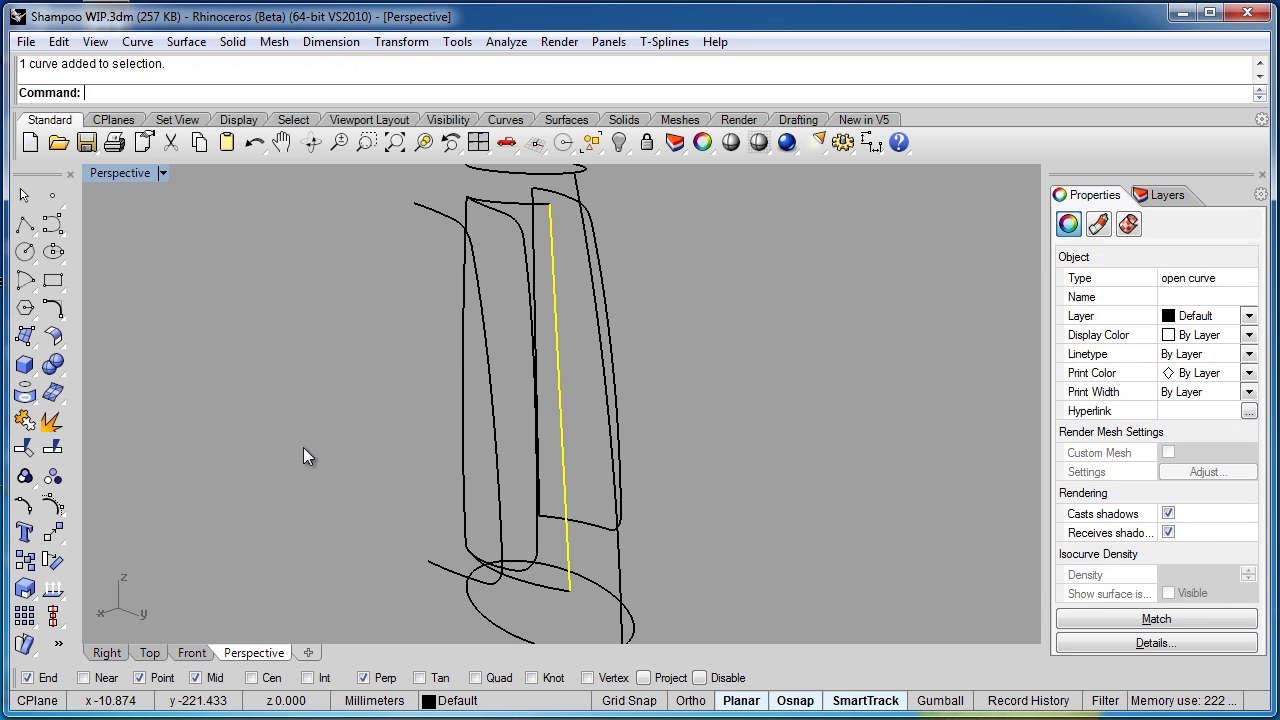
{"action": "left_click", "coordinate": [52, 228]}
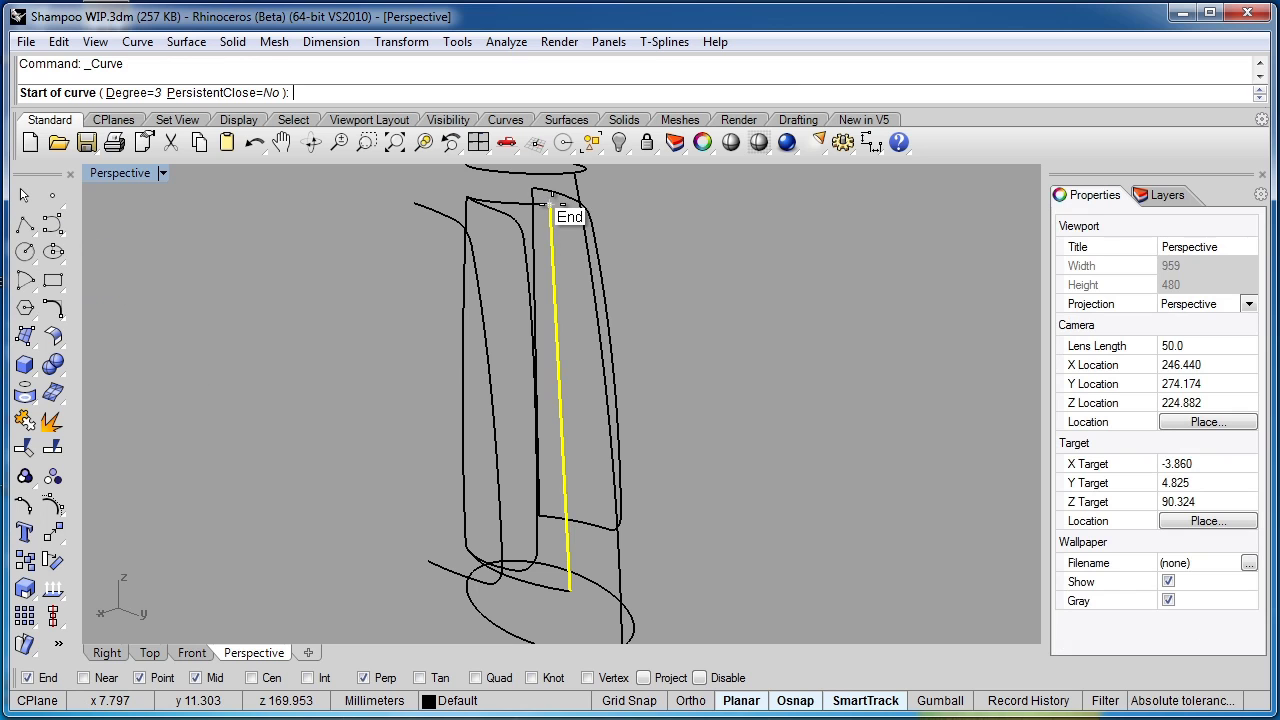
{"action": "left_click", "coordinate": [549, 210]}
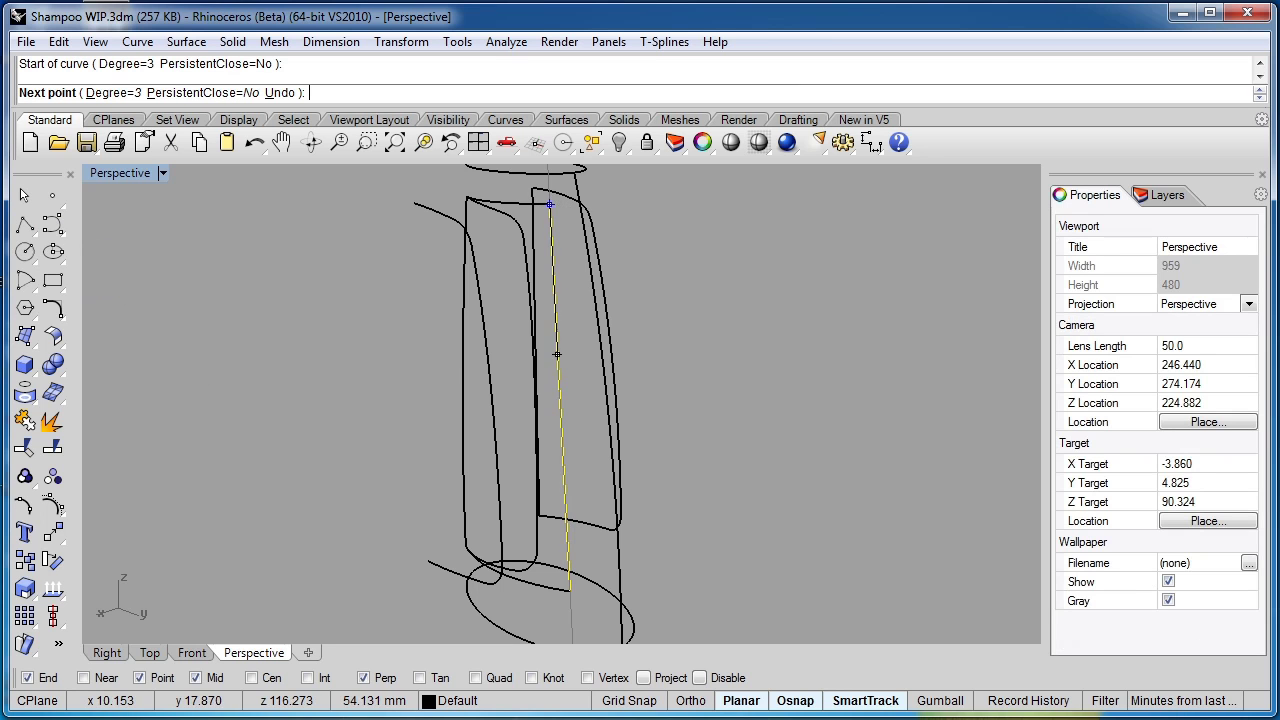
{"action": "left_click", "coordinate": [561, 404]}
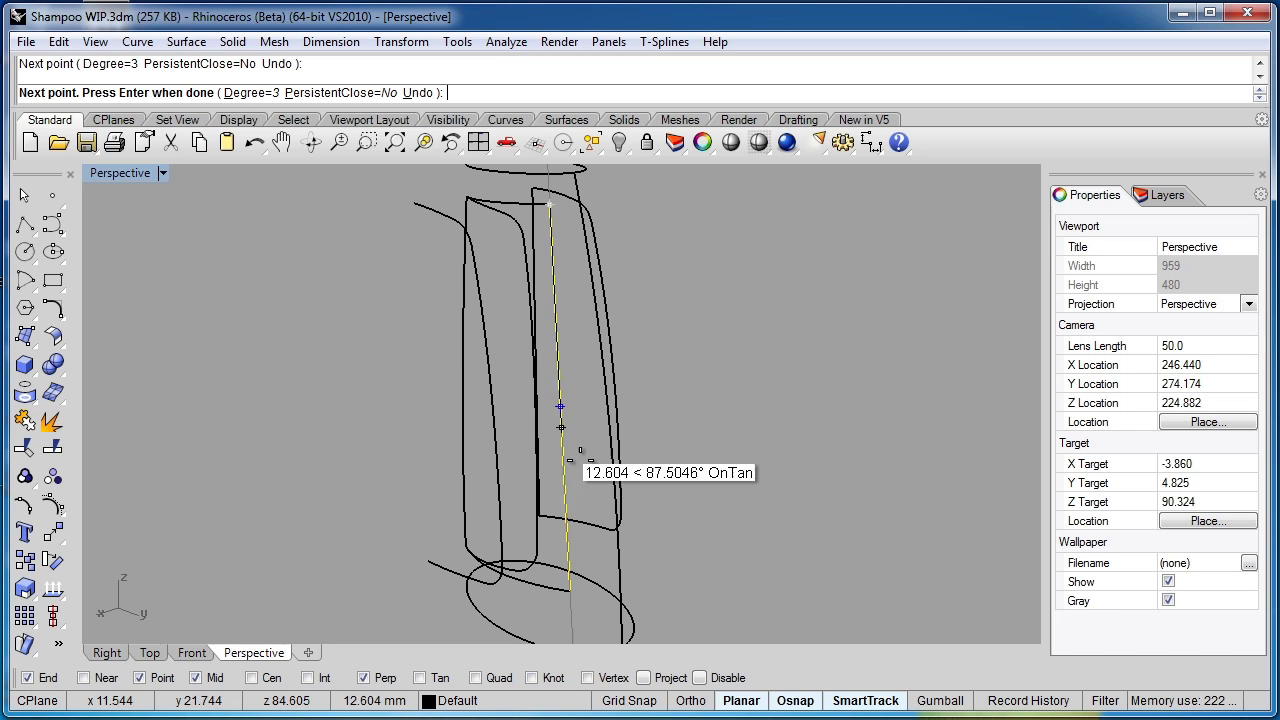
{"action": "left_click", "coordinate": [574, 590]}
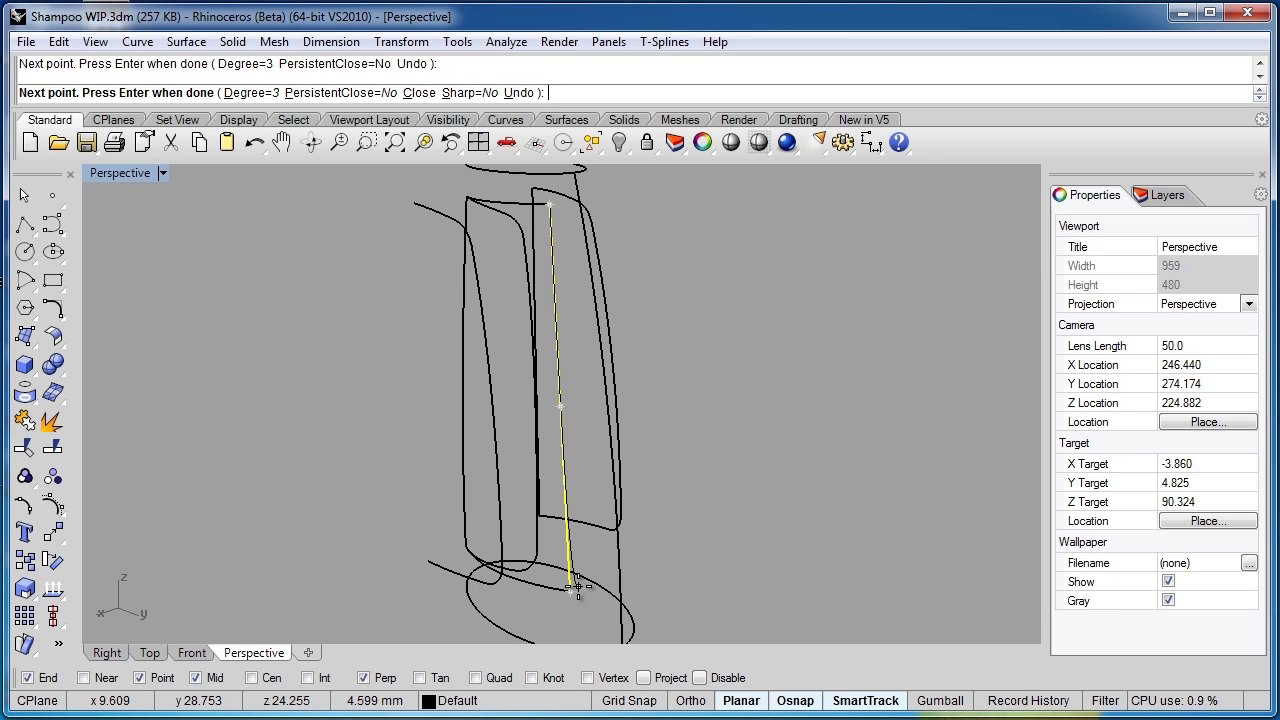
{"action": "key", "text": "Return"}
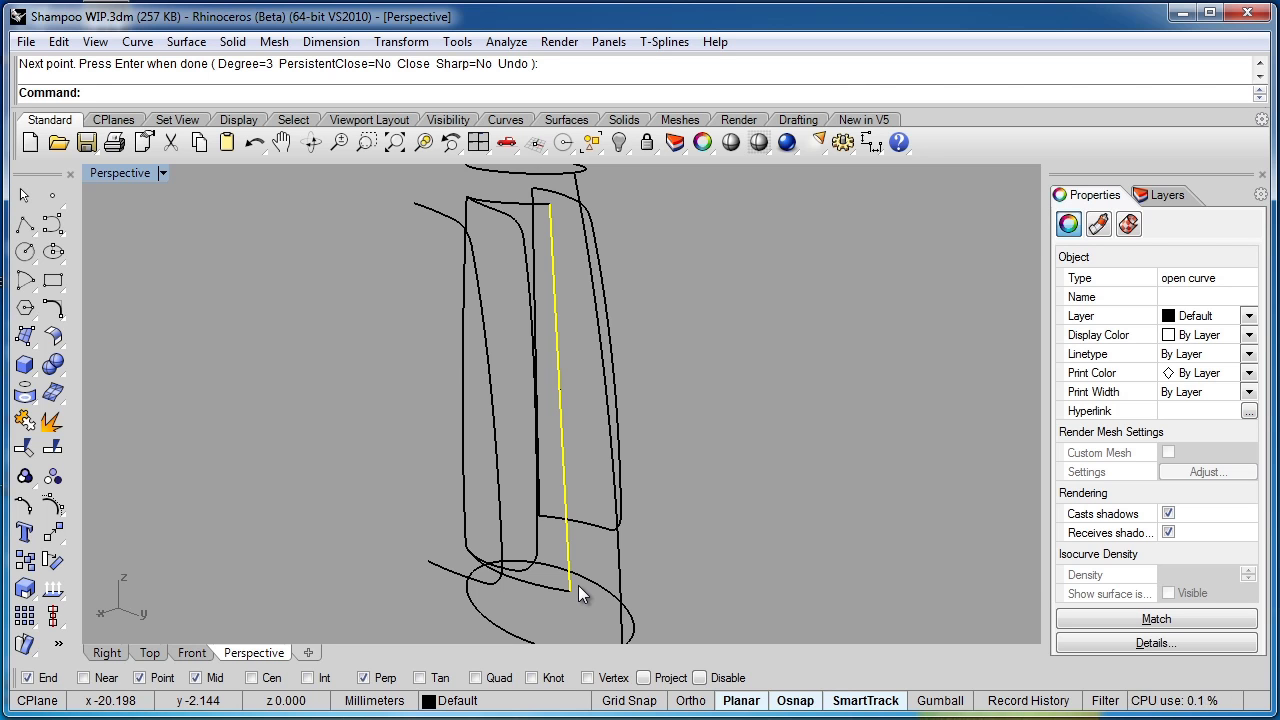
{"action": "key", "text": "Delete"}
Step: Turn on the three-point curve's control points and select its middle point
{"action": "left_click", "coordinate": [566, 541]}
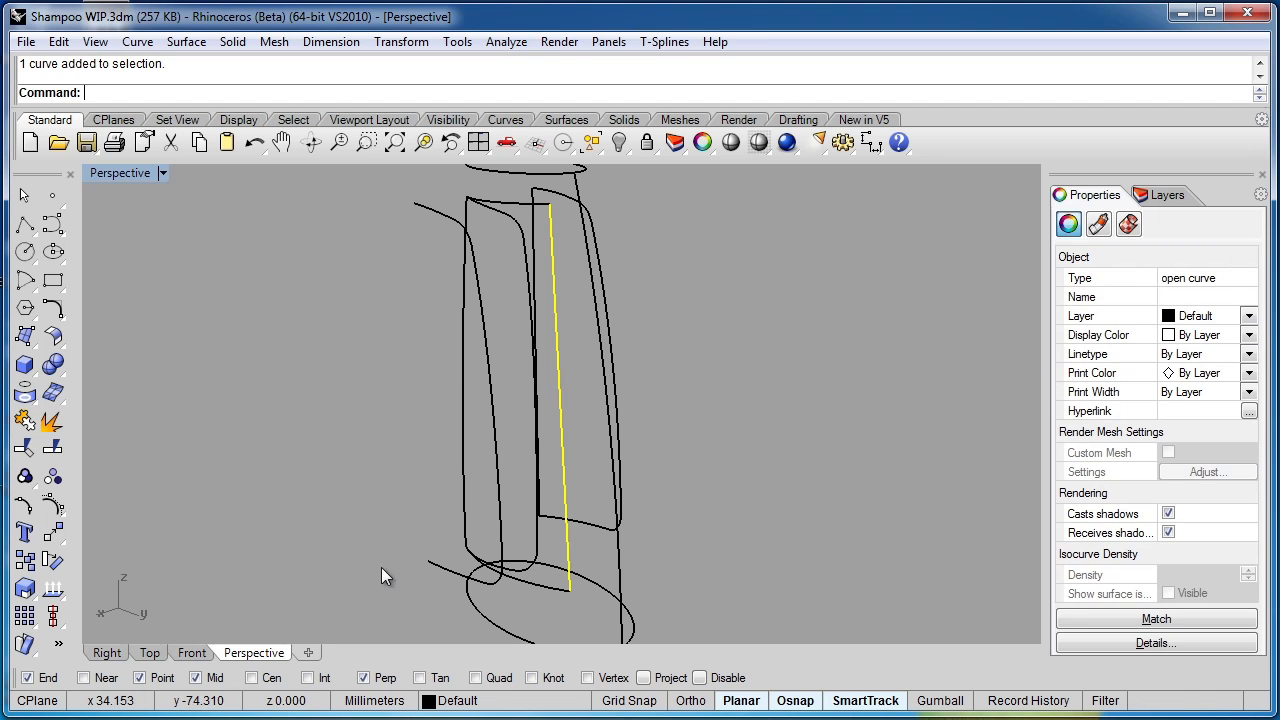
{"action": "key", "text": "F10"}
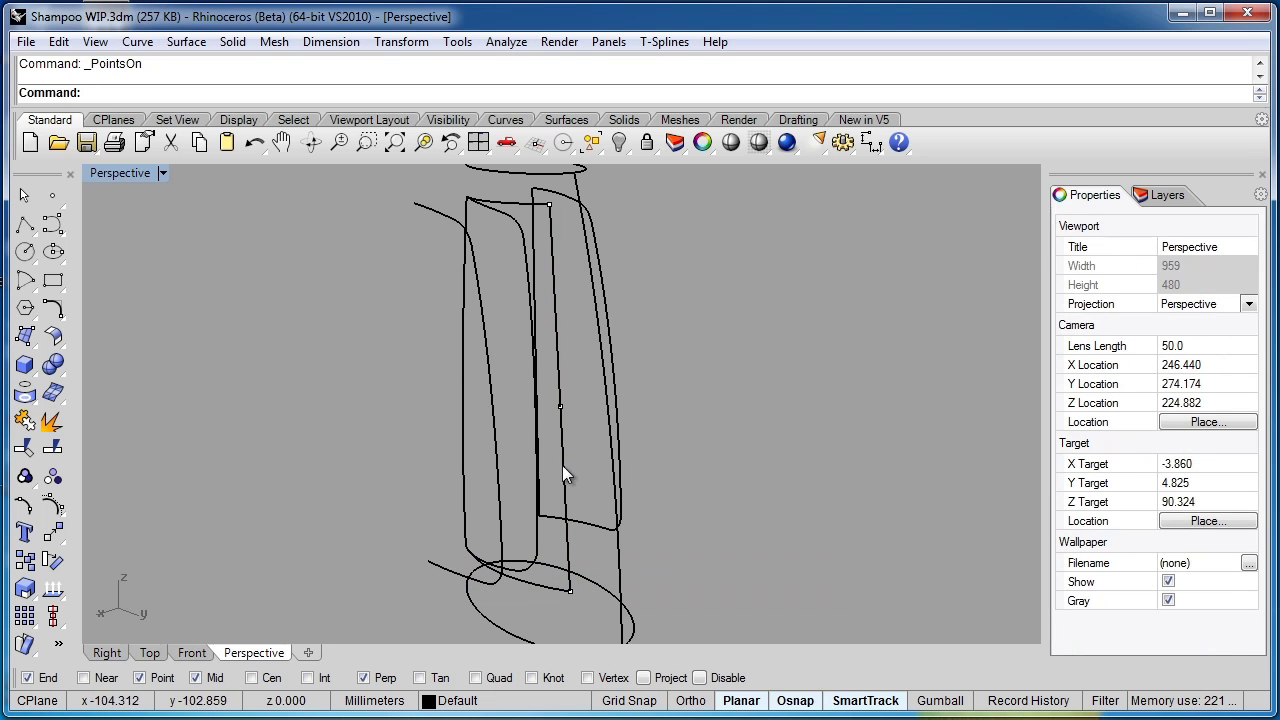
{"action": "left_click", "coordinate": [561, 415]}
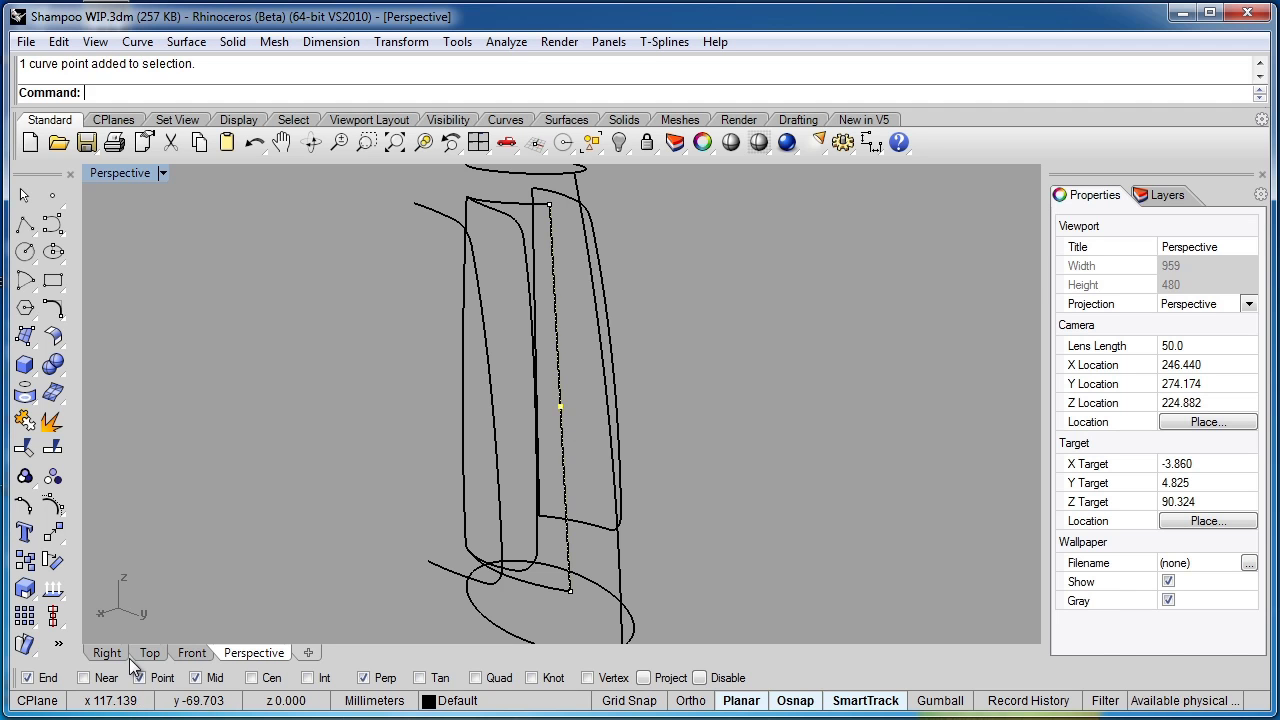
Step: Set the Front view to Ghosted and move the curve's middle control point horizontally toward the bottle's outer side to bow the curve
{"action": "left_click", "coordinate": [187, 653]}
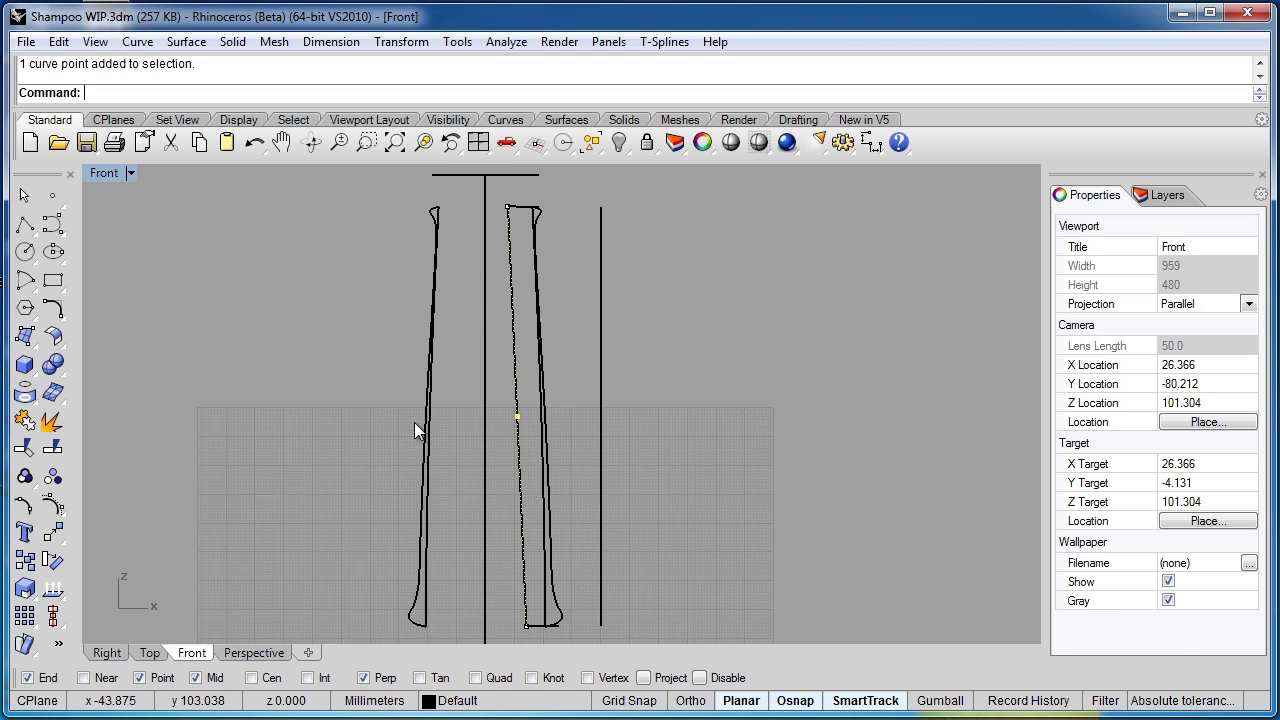
{"action": "left_click", "coordinate": [131, 175]}
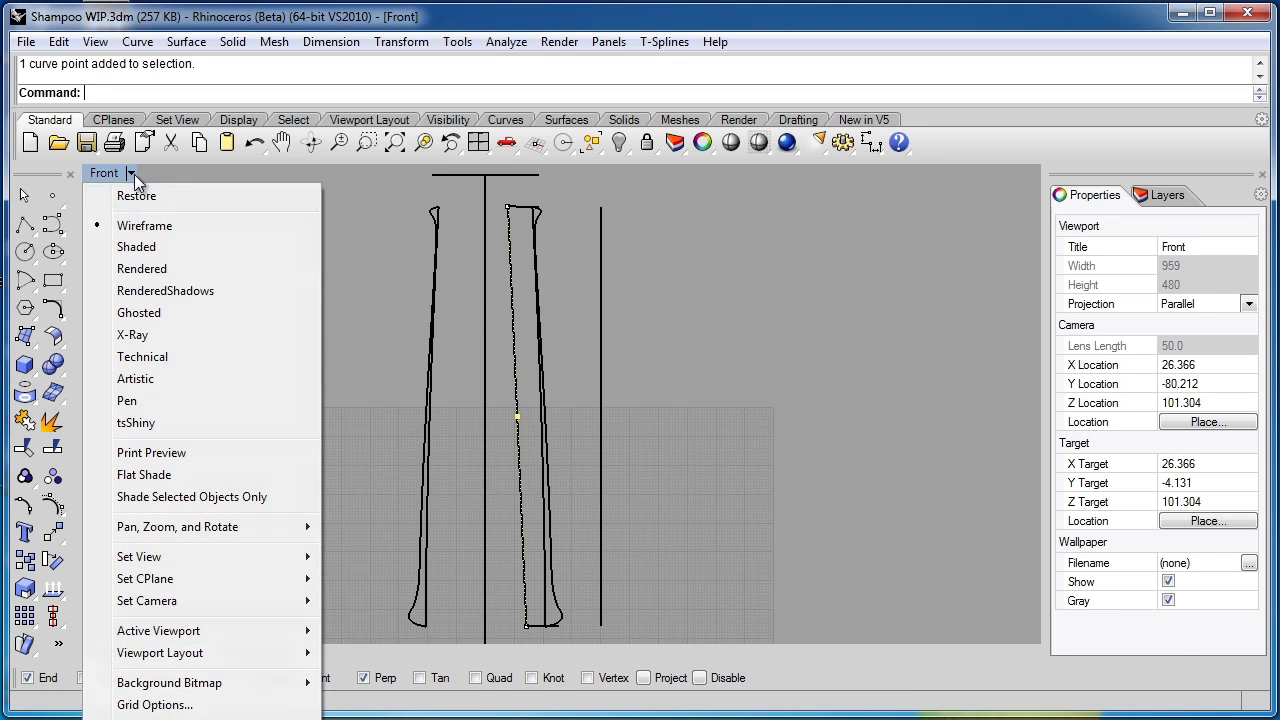
{"action": "left_click", "coordinate": [138, 312]}
{"action": "scroll", "coordinate": [516, 416], "scroll_direction": "up", "scroll_amount": 5}
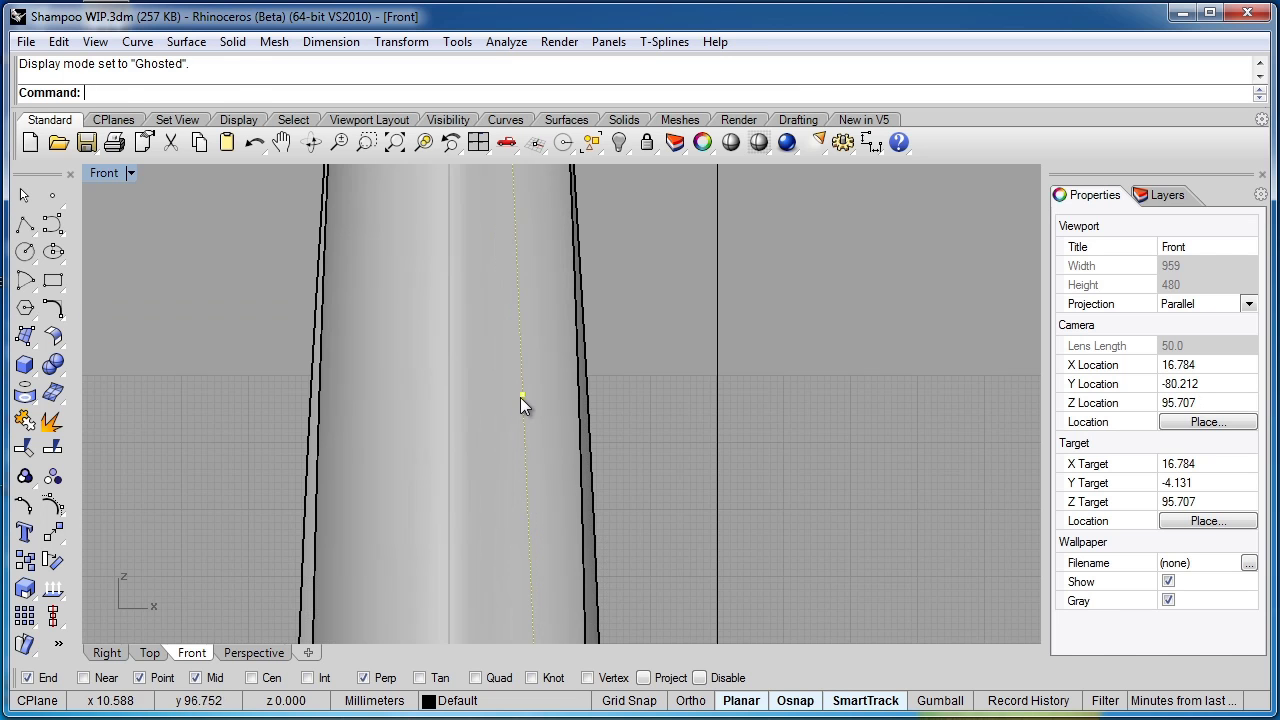
{"action": "left_click_drag", "start_coordinate": [522, 394], "coordinate": [549, 398], "text": "shift"}
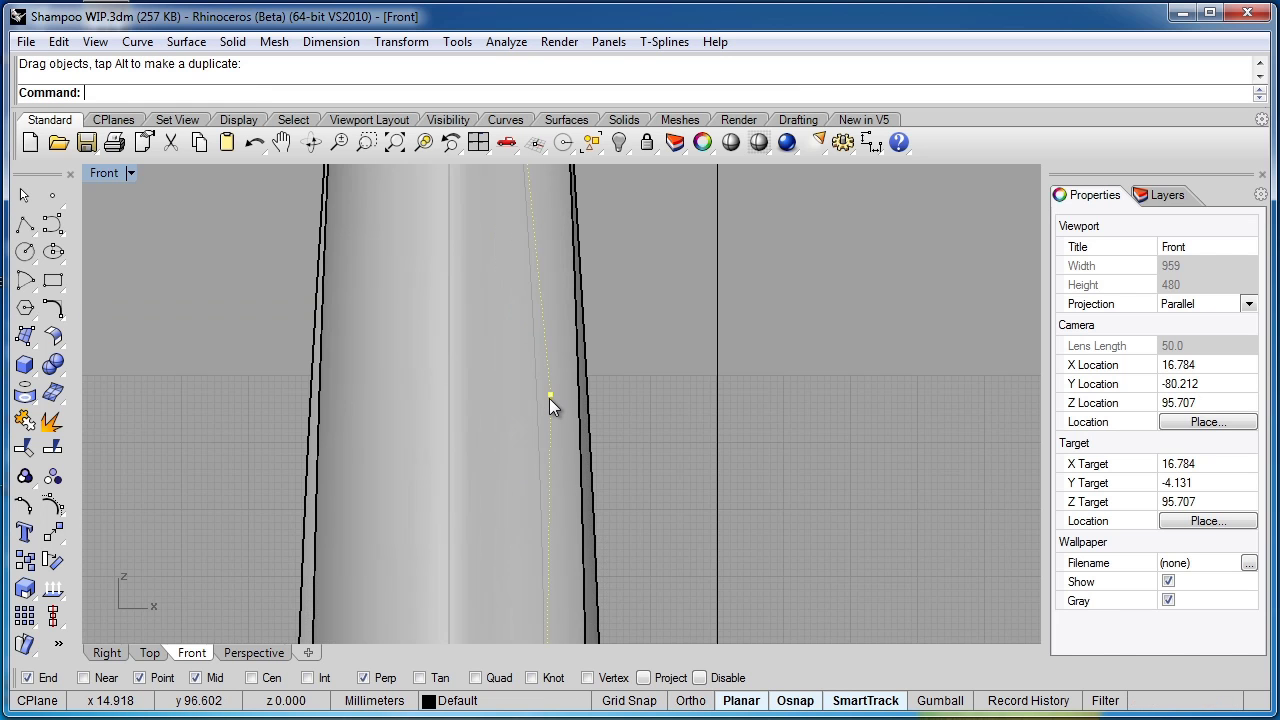
{"action": "mouse_move", "coordinate": [546, 396]}
{"action": "left_mouse_down", "text": "shift"}
{"action": "mouse_move", "coordinate": [526, 394]}
{"action": "mouse_move", "coordinate": [560, 398]}
{"action": "mouse_move", "coordinate": [546, 390]}
{"action": "left_mouse_up", "text": "shift"}
{"action": "scroll", "coordinate": [560, 398], "scroll_direction": "down", "scroll_amount": 2}
{"action": "scroll", "coordinate": [560, 398], "scroll_direction": "up", "scroll_amount": 2}
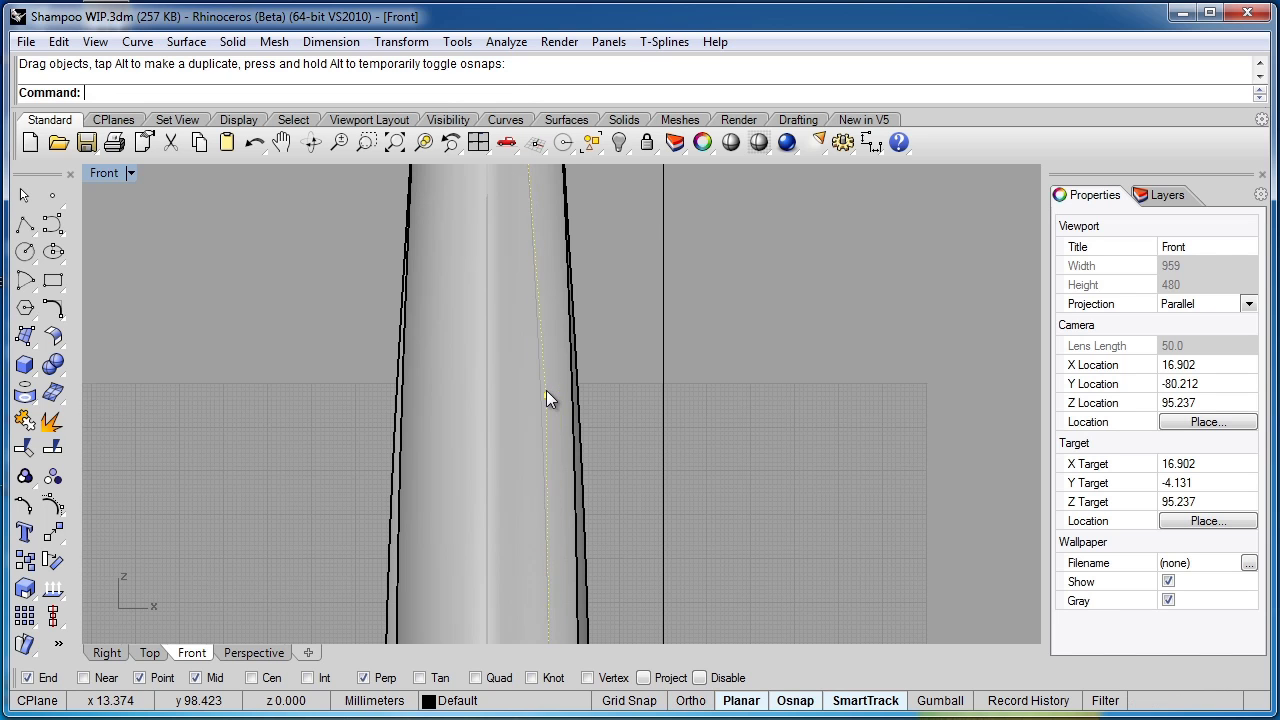
{"action": "scroll", "coordinate": [546, 390], "scroll_direction": "down", "scroll_amount": 2}
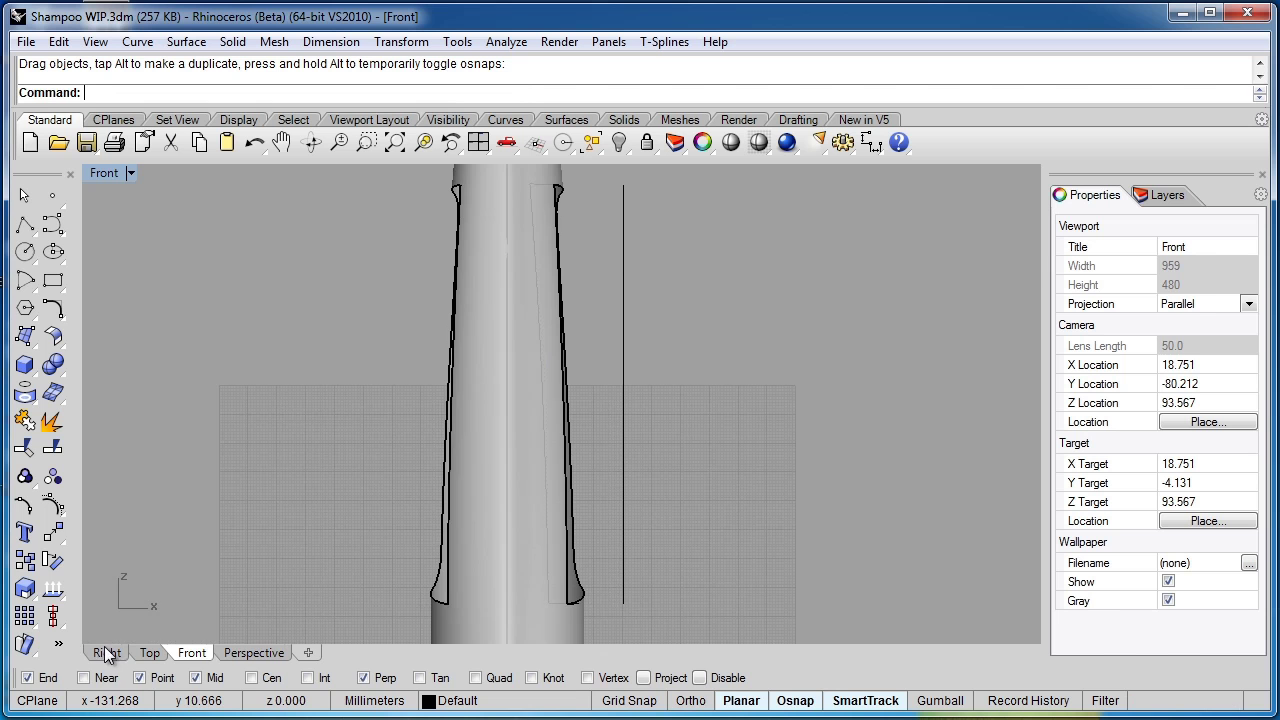
Step: Display the Perspective view in Ghosted mode and check the bowed curve inside the bottle from both sides
{"action": "left_click", "coordinate": [230, 651]}
{"action": "right_click_drag", "start_coordinate": [414, 499], "coordinate": [634, 457]}
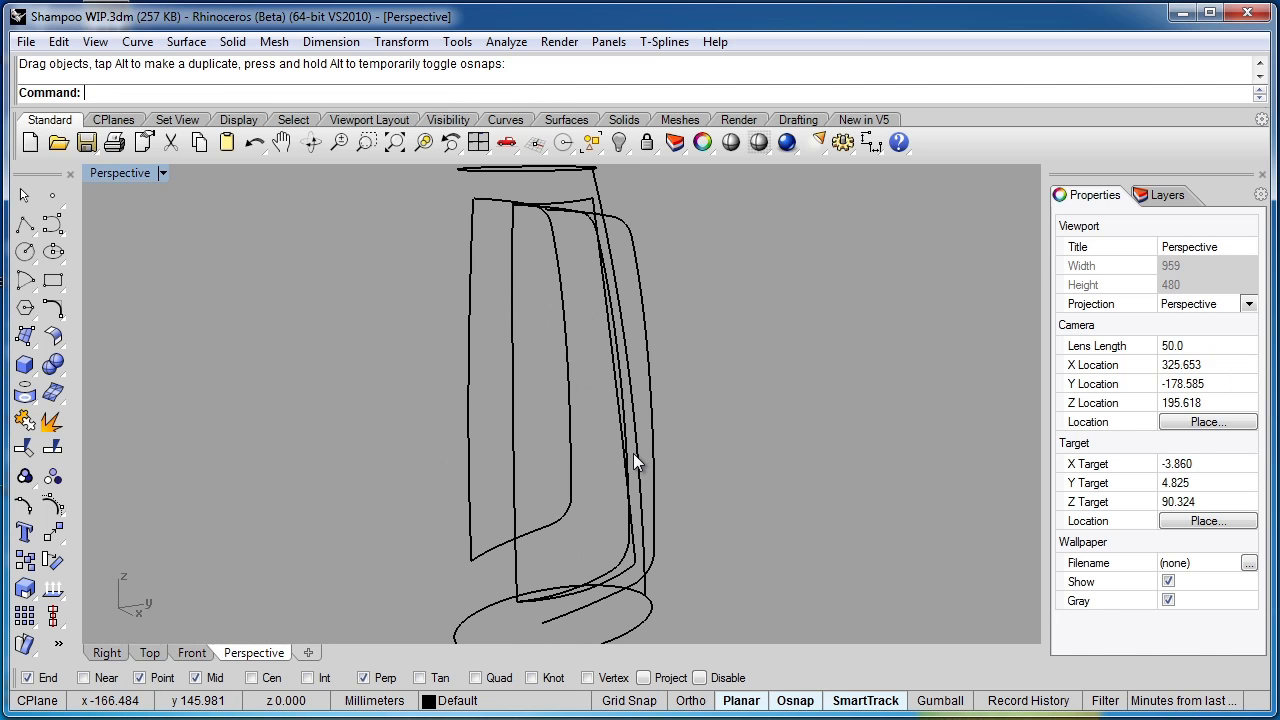
{"action": "key", "text": "ctrl+alt+g"}
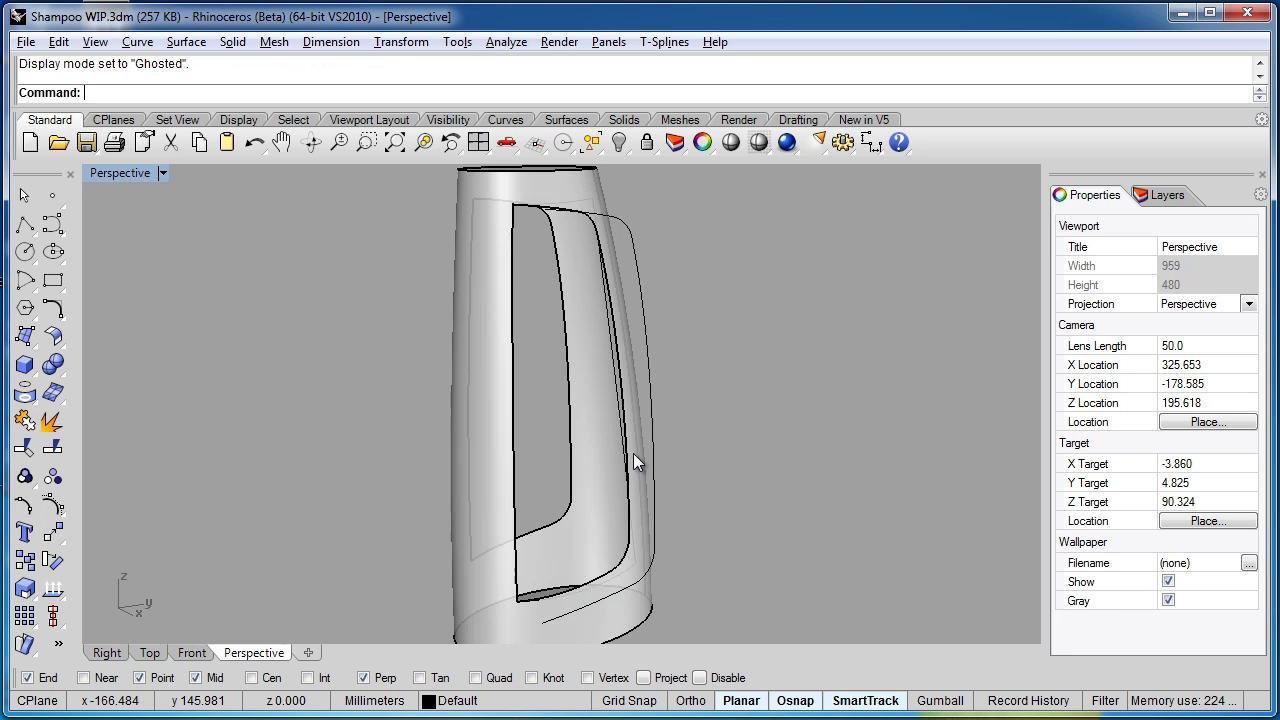
{"action": "right_click_drag", "start_coordinate": [791, 460], "coordinate": [582, 490]}
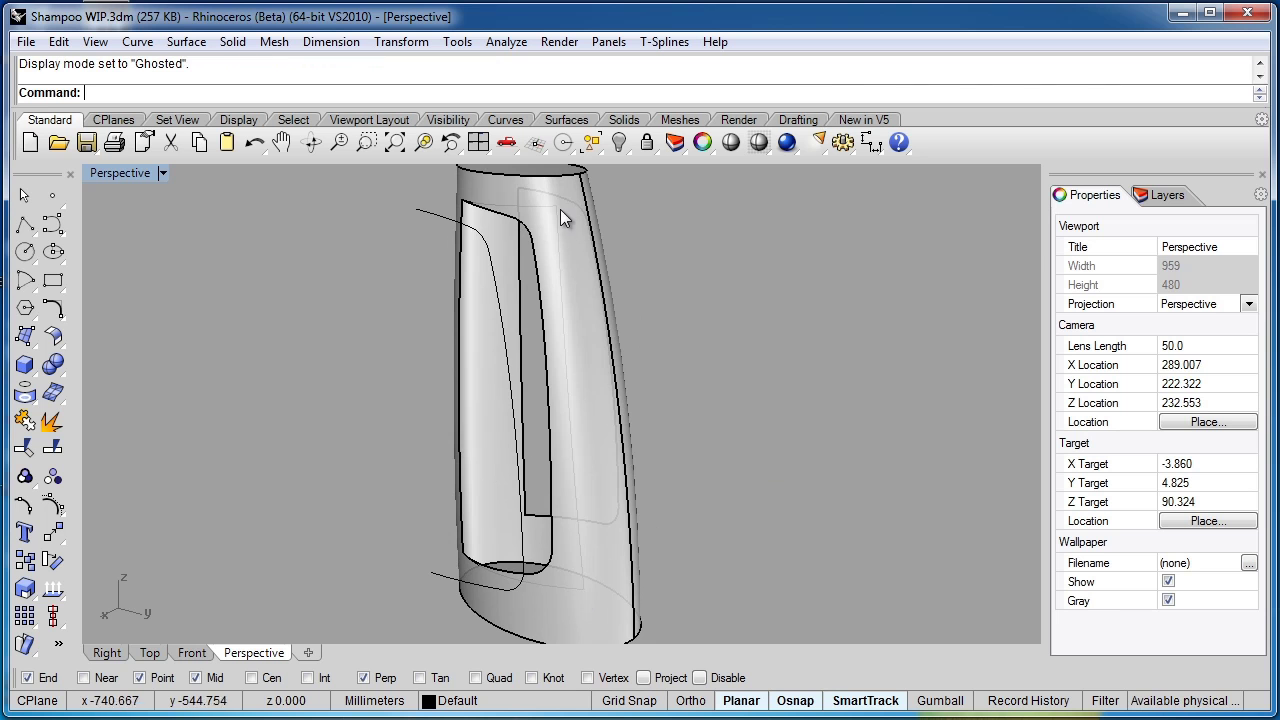
{"action": "right_click_drag", "start_coordinate": [497, 410], "coordinate": [362, 531]}
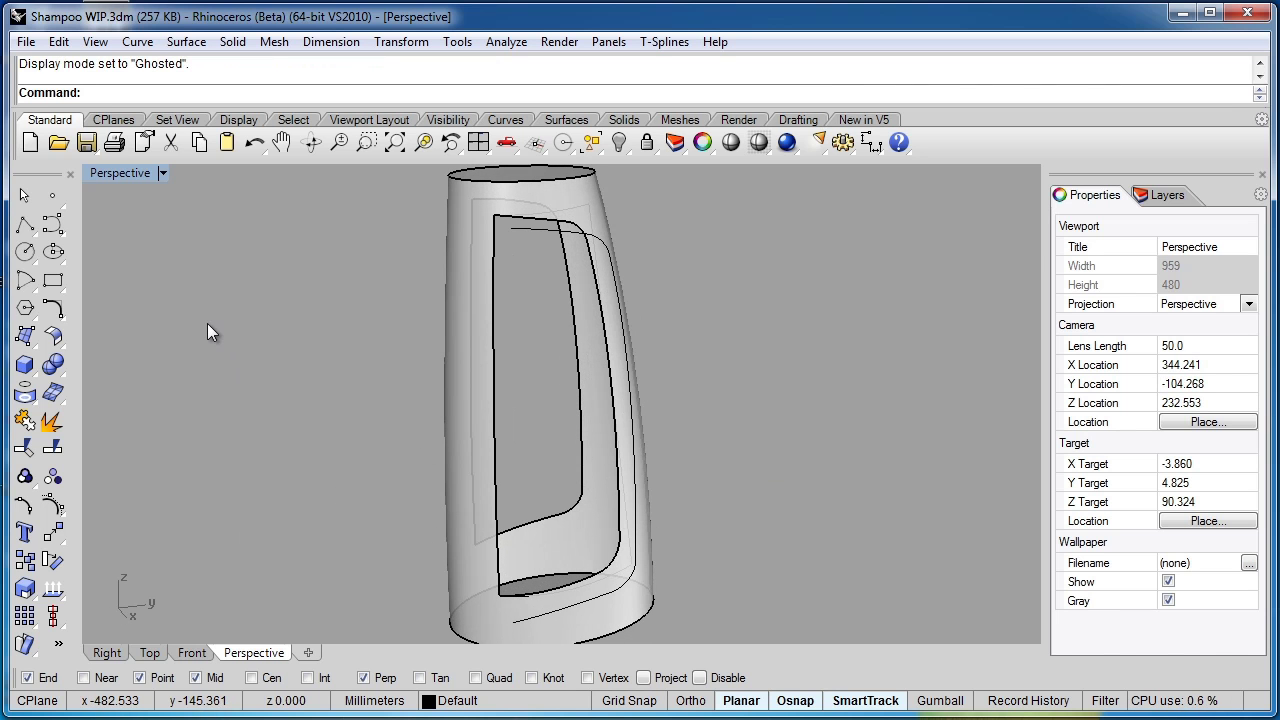
Step: Start a two-rail sweep with the opening's straight vertical edge as first rail and the bowed curve inside the bottle as second rail
{"action": "left_click", "coordinate": [183, 41]}
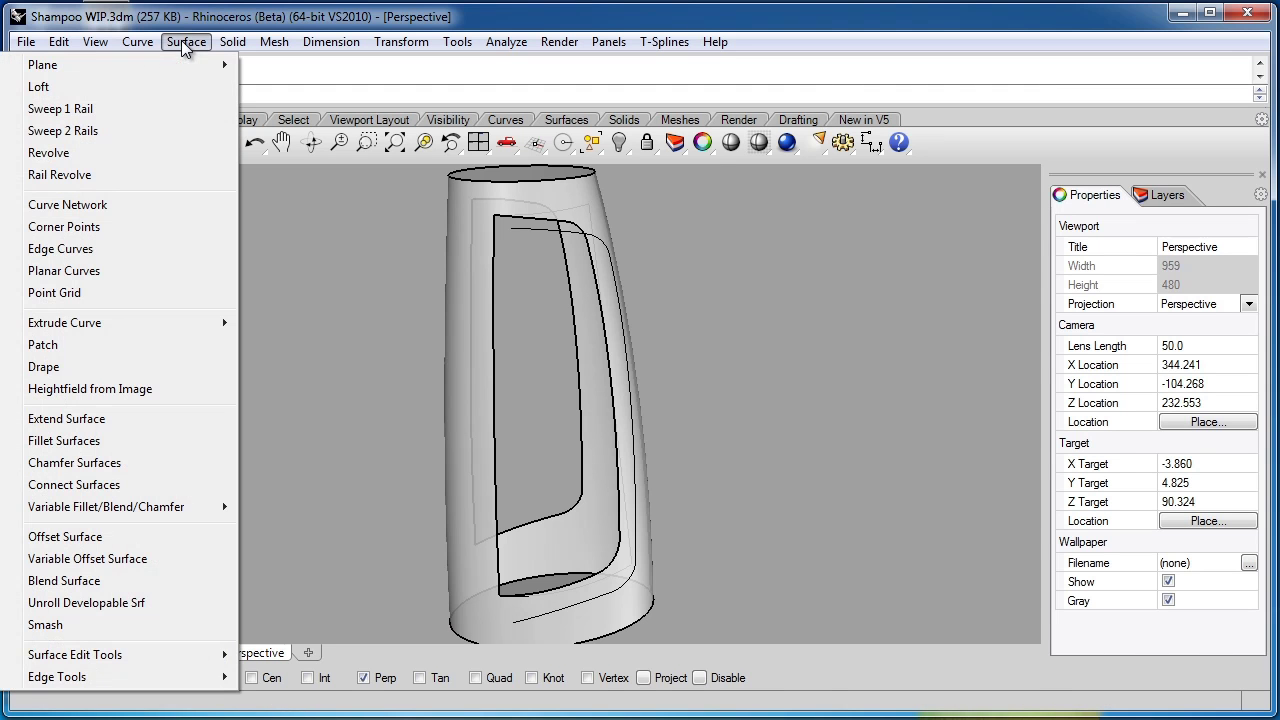
{"action": "left_click", "coordinate": [84, 131]}
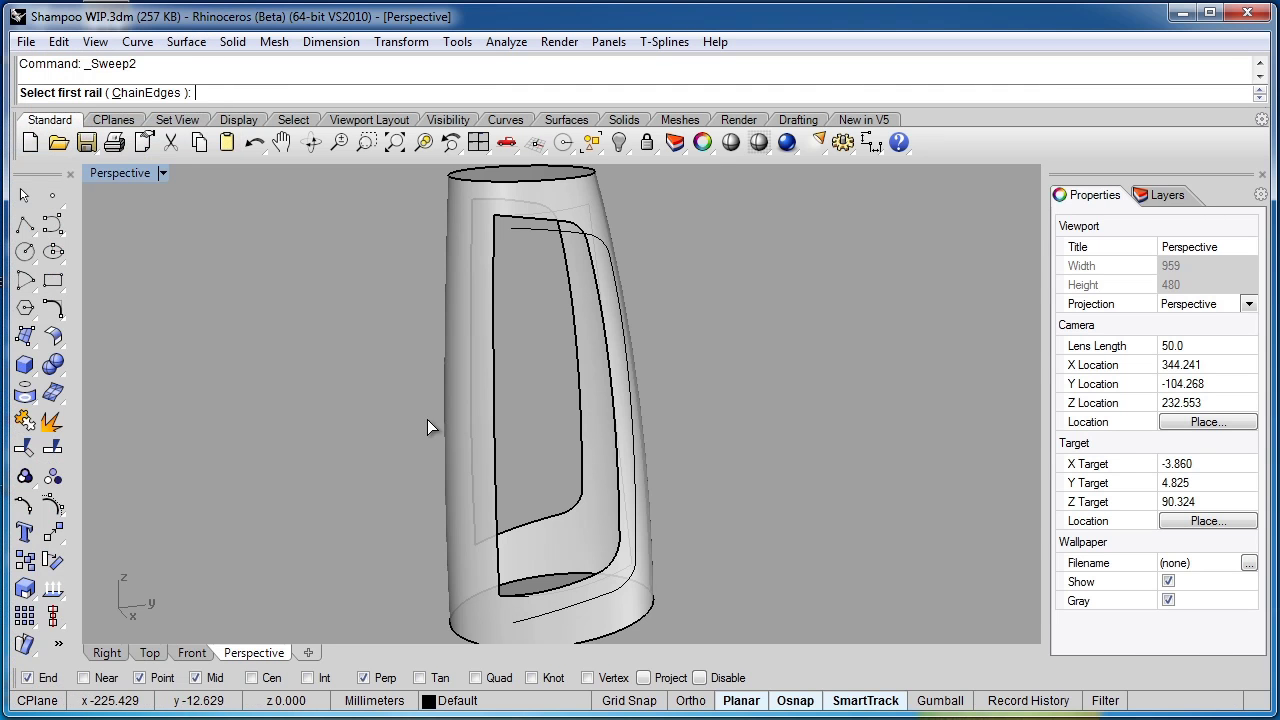
{"action": "left_click", "coordinate": [495, 238]}
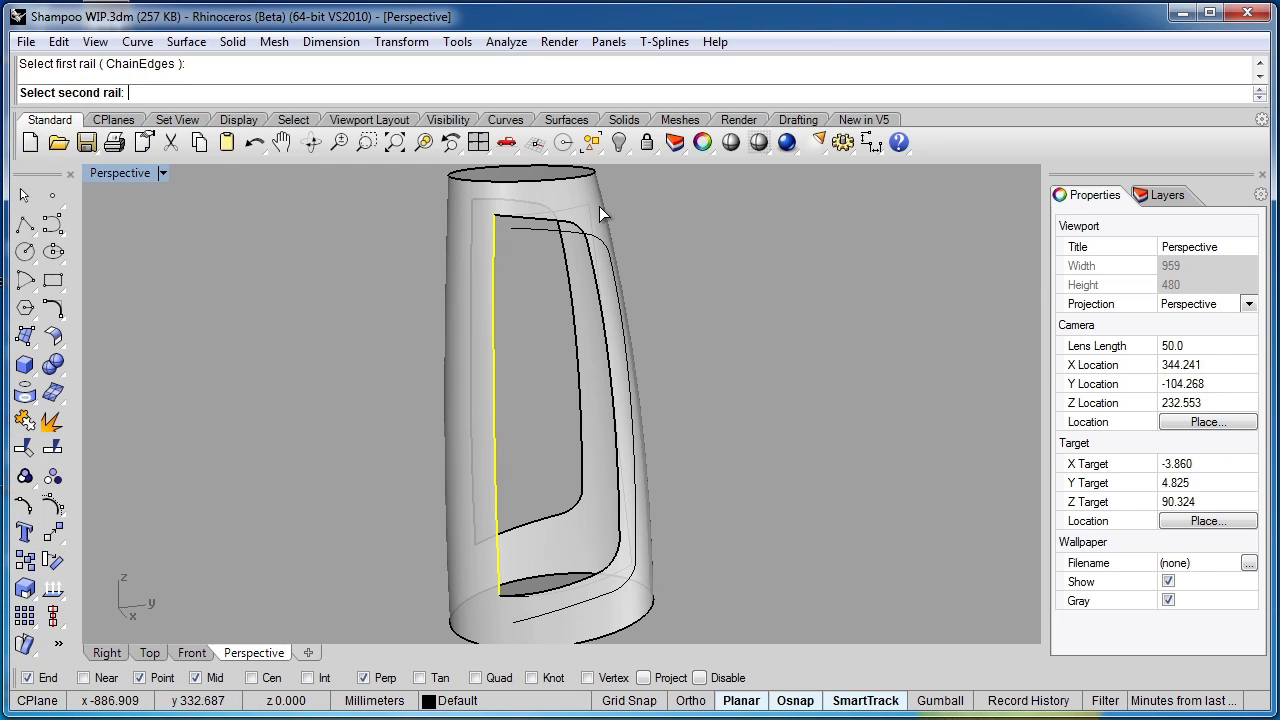
{"action": "scroll", "coordinate": [599, 204], "scroll_direction": "up", "scroll_amount": 2}
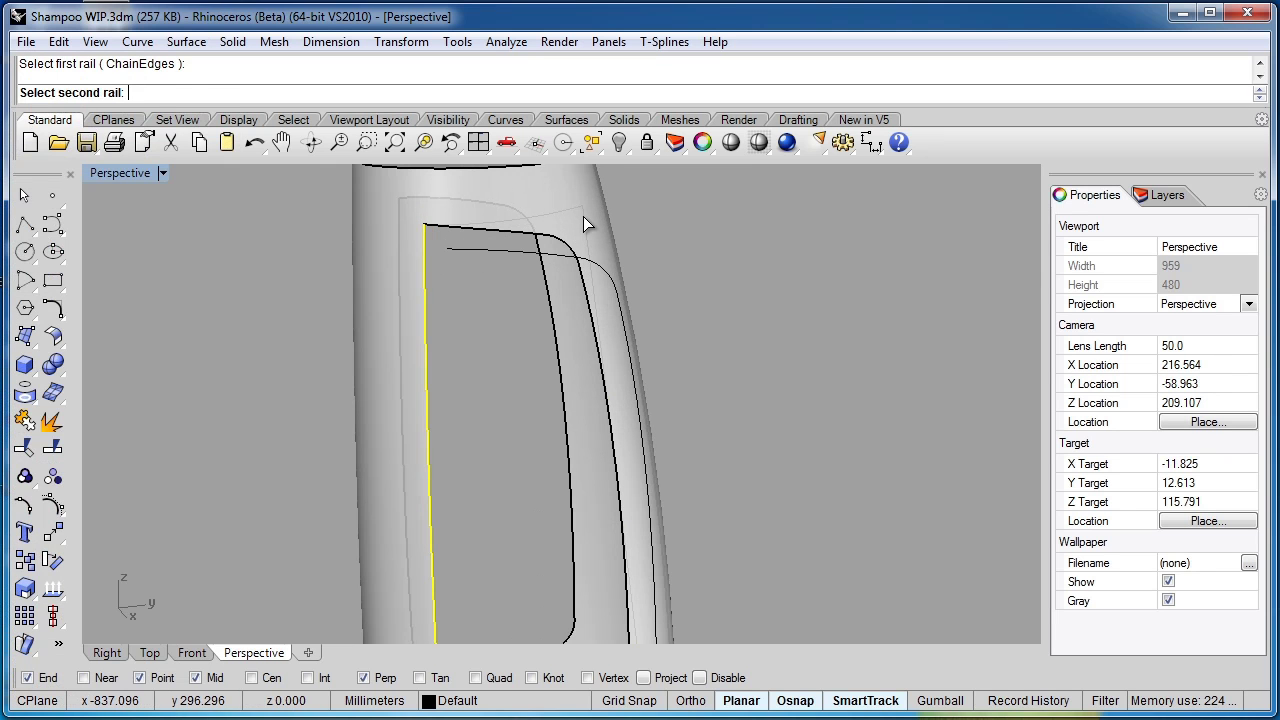
{"action": "left_click", "coordinate": [583, 216]}
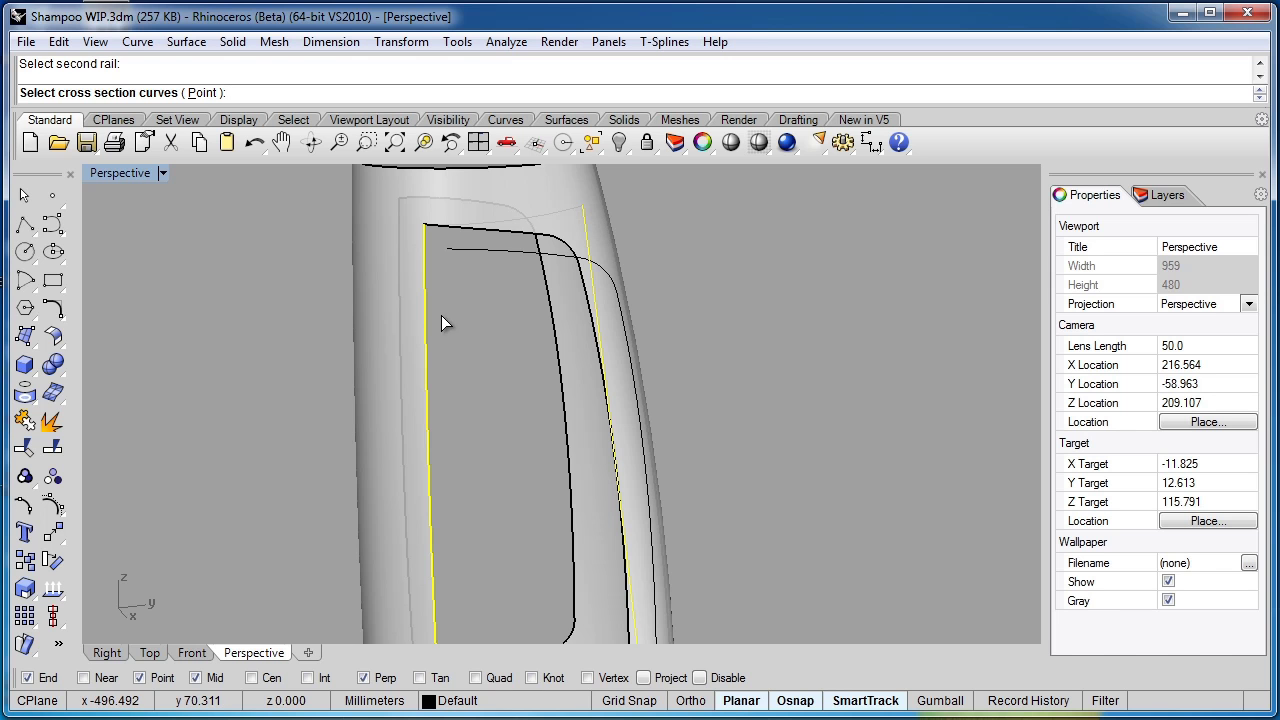
Step: Choose the upper and lower tangent cross curves between the rails as the sweep's cross sections
{"action": "scroll", "coordinate": [514, 342], "scroll_direction": "down", "scroll_amount": 1}
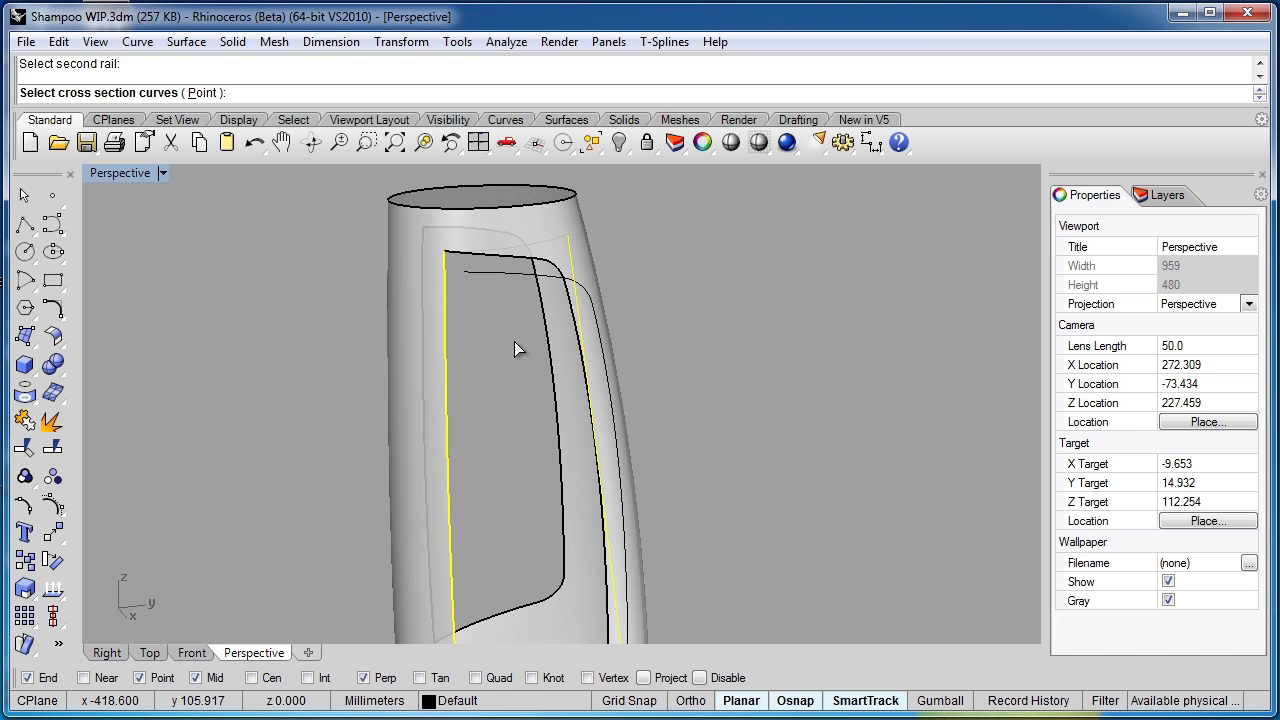
{"action": "scroll", "coordinate": [500, 250], "scroll_direction": "up", "scroll_amount": 2}
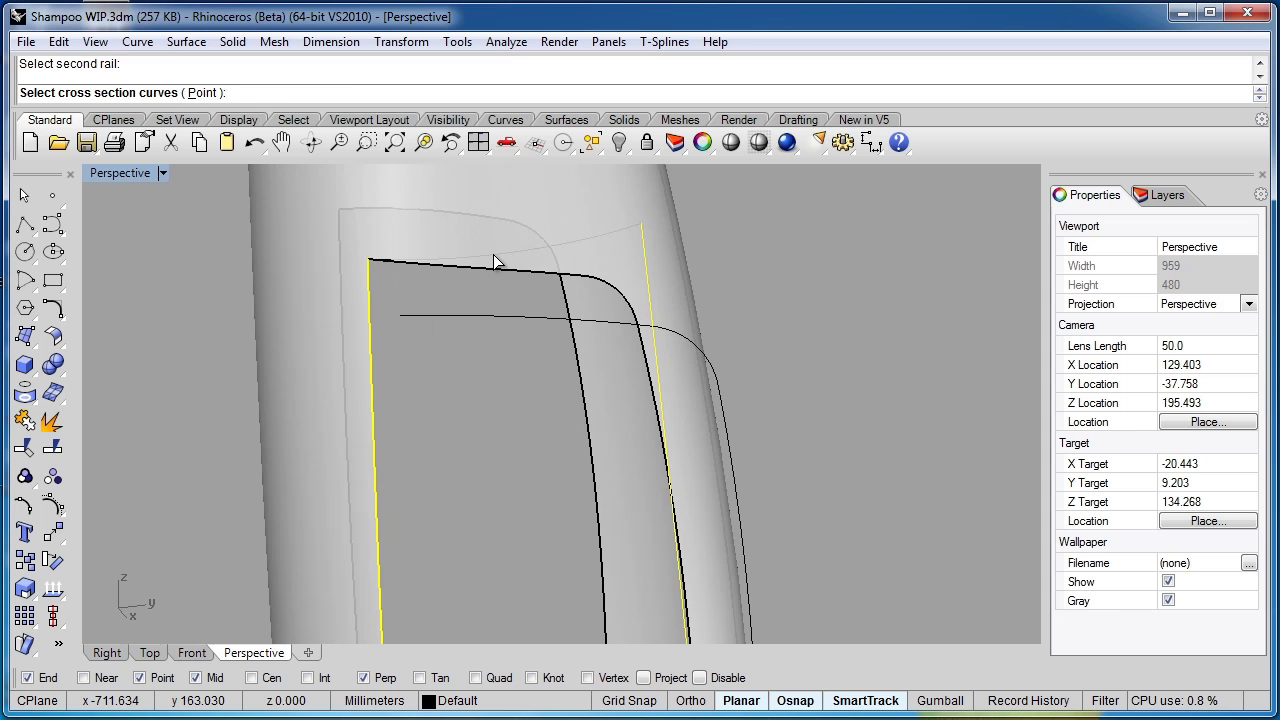
{"action": "left_click", "coordinate": [493, 254]}
{"action": "scroll", "coordinate": [510, 500], "scroll_direction": "down", "scroll_amount": 3}
{"action": "scroll", "coordinate": [513, 570], "scroll_direction": "up", "scroll_amount": 3}
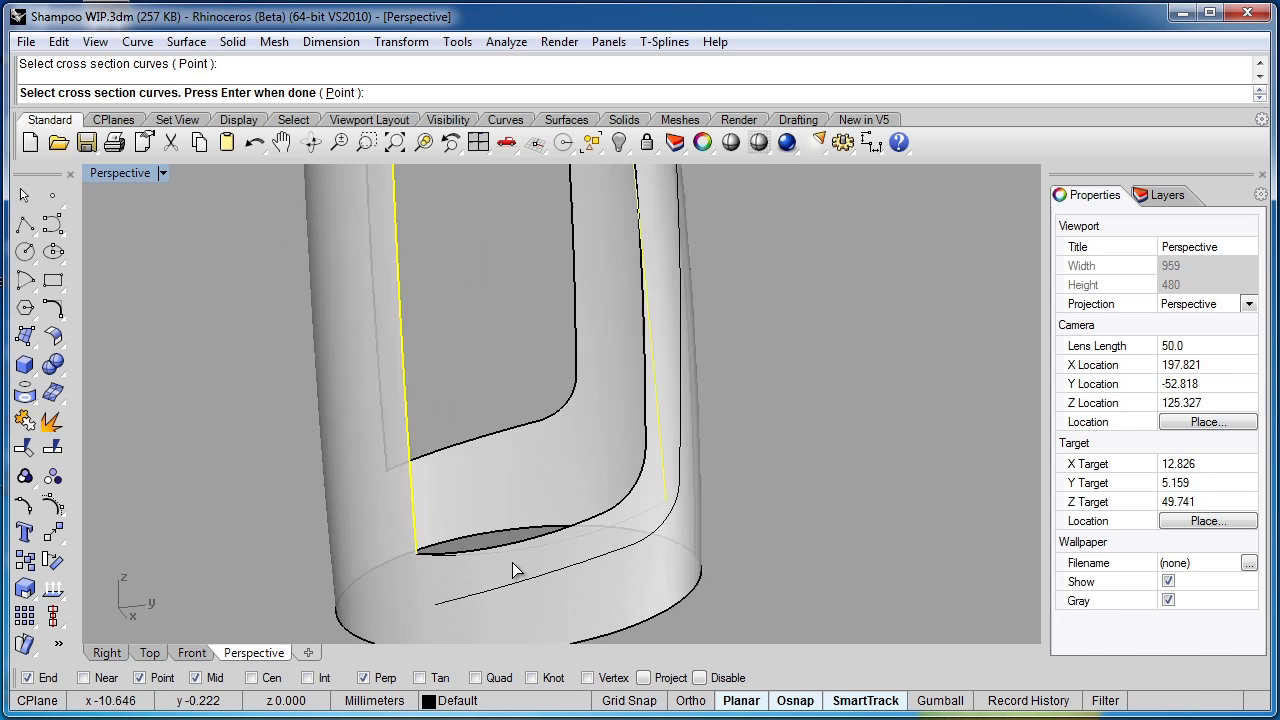
{"action": "scroll", "coordinate": [513, 570], "scroll_direction": "up", "scroll_amount": 1}
{"action": "left_click", "coordinate": [535, 540]}
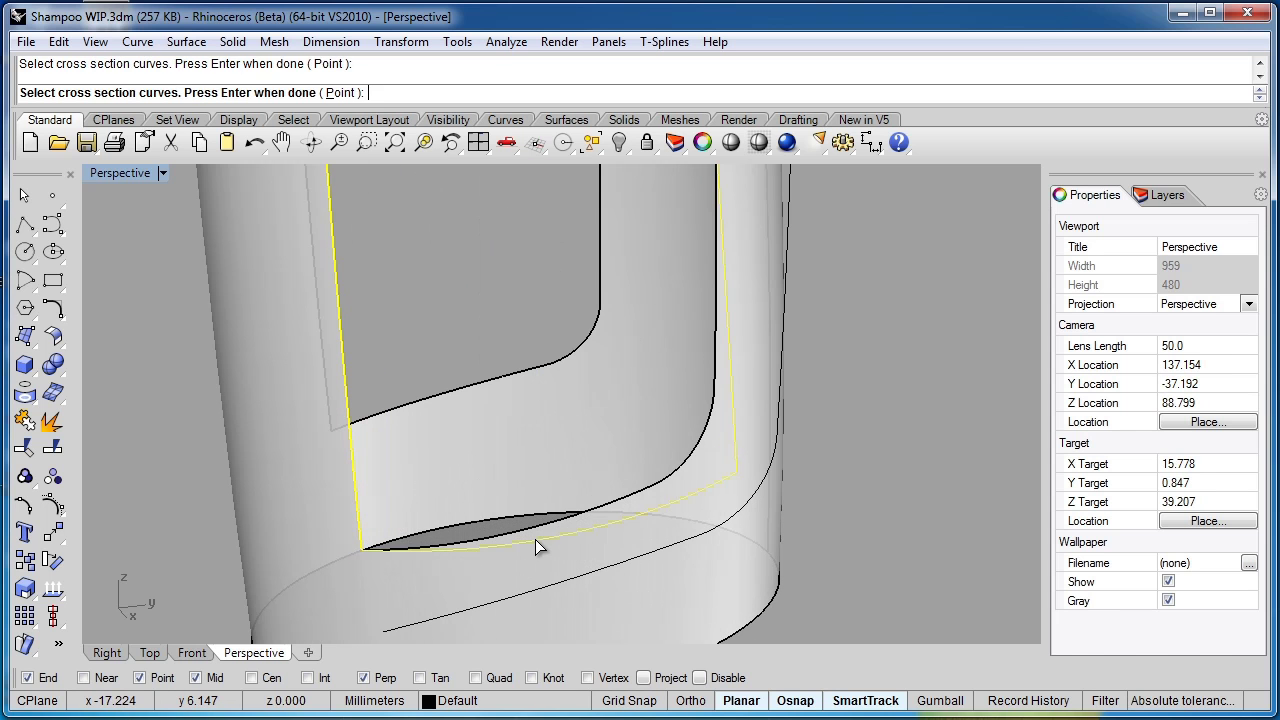
{"action": "scroll", "coordinate": [535, 540], "scroll_direction": "down", "scroll_amount": 4}
{"action": "right_click_drag", "start_coordinate": [553, 404], "coordinate": [549, 443], "text": "shift"}
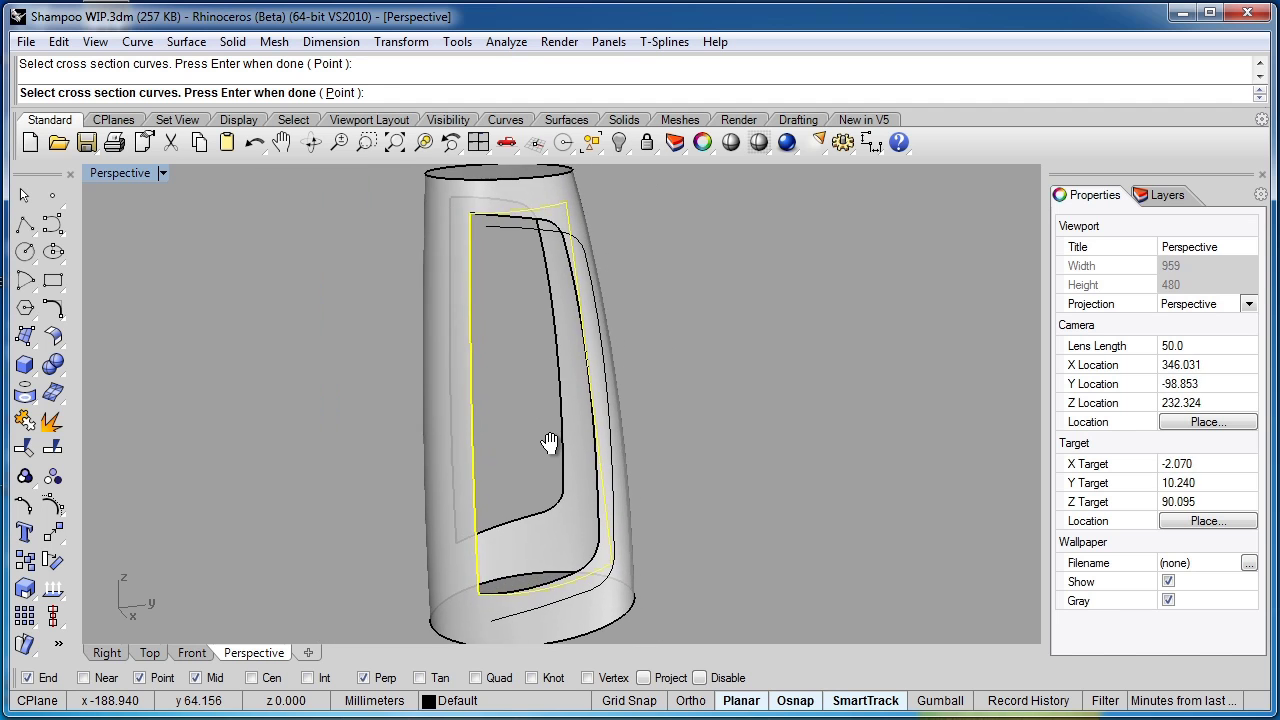
{"action": "key", "text": "Return"}
Step: Set rail A to Tangency with the cross sections refit within 0.01, preview the sweep and create the surface
{"action": "left_click_drag", "start_coordinate": [277, 191], "coordinate": [815, 229]}
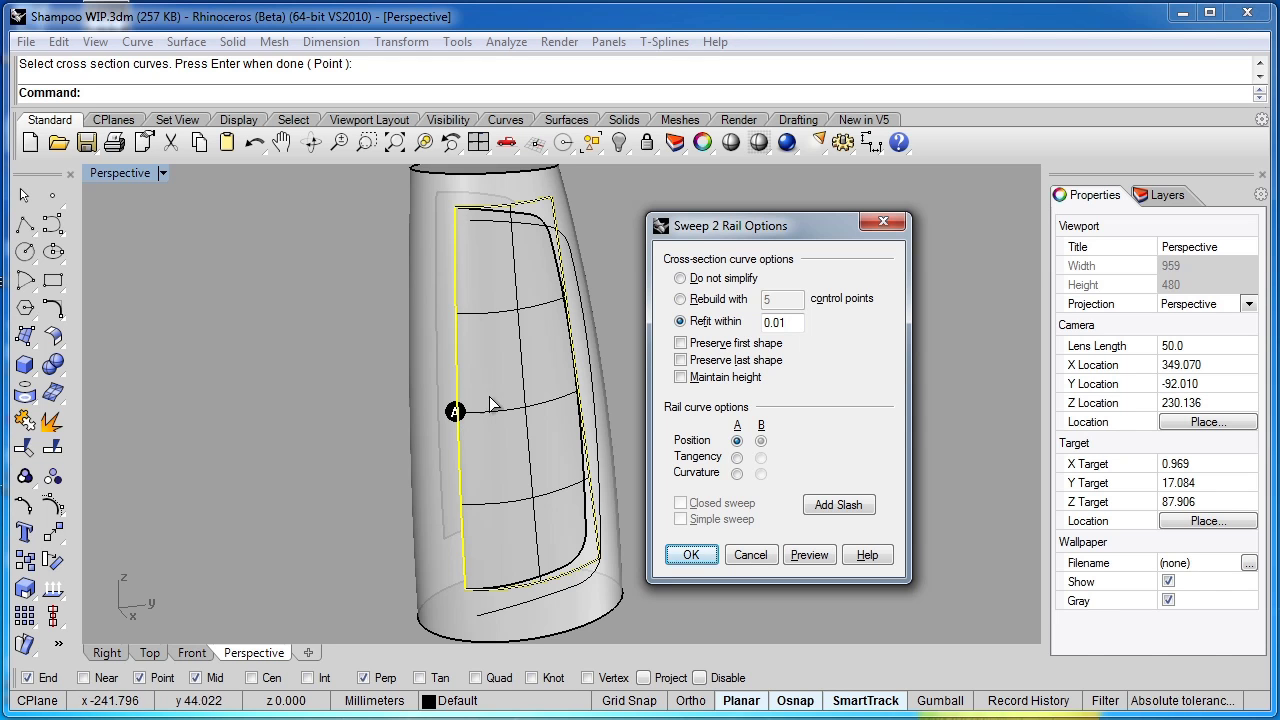
{"action": "left_click", "coordinate": [737, 458]}
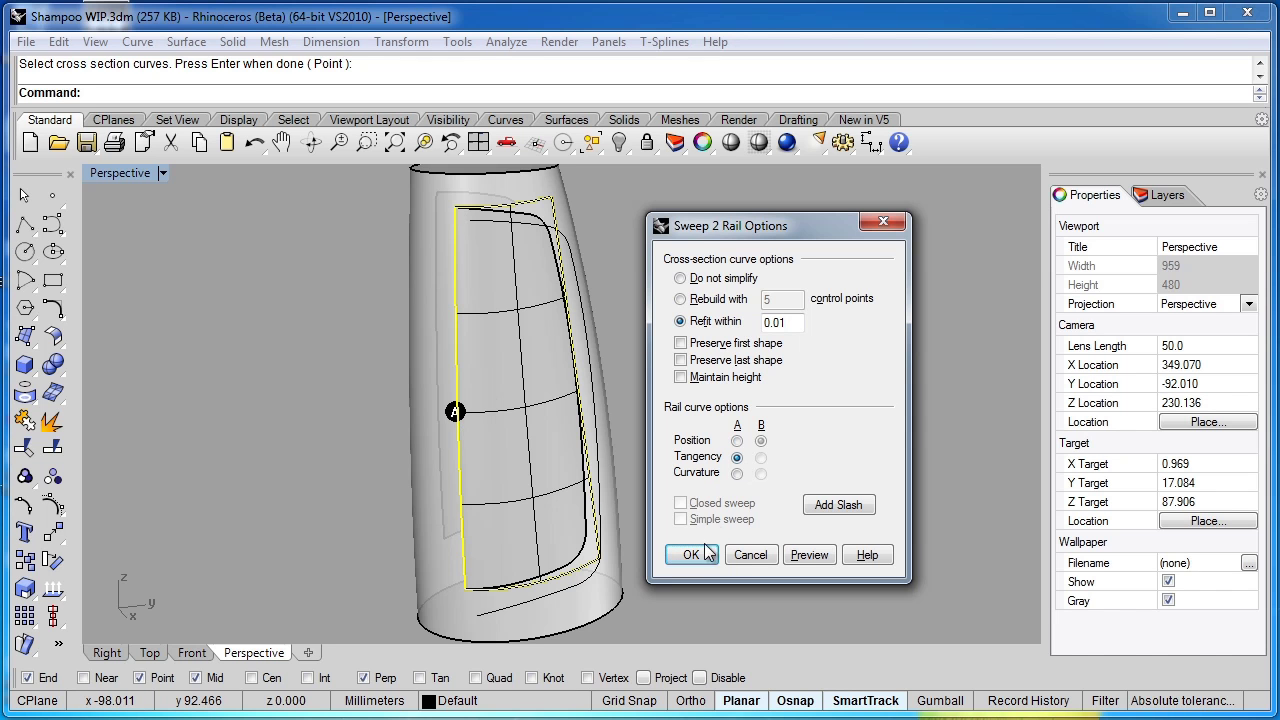
{"action": "left_click", "coordinate": [806, 558]}
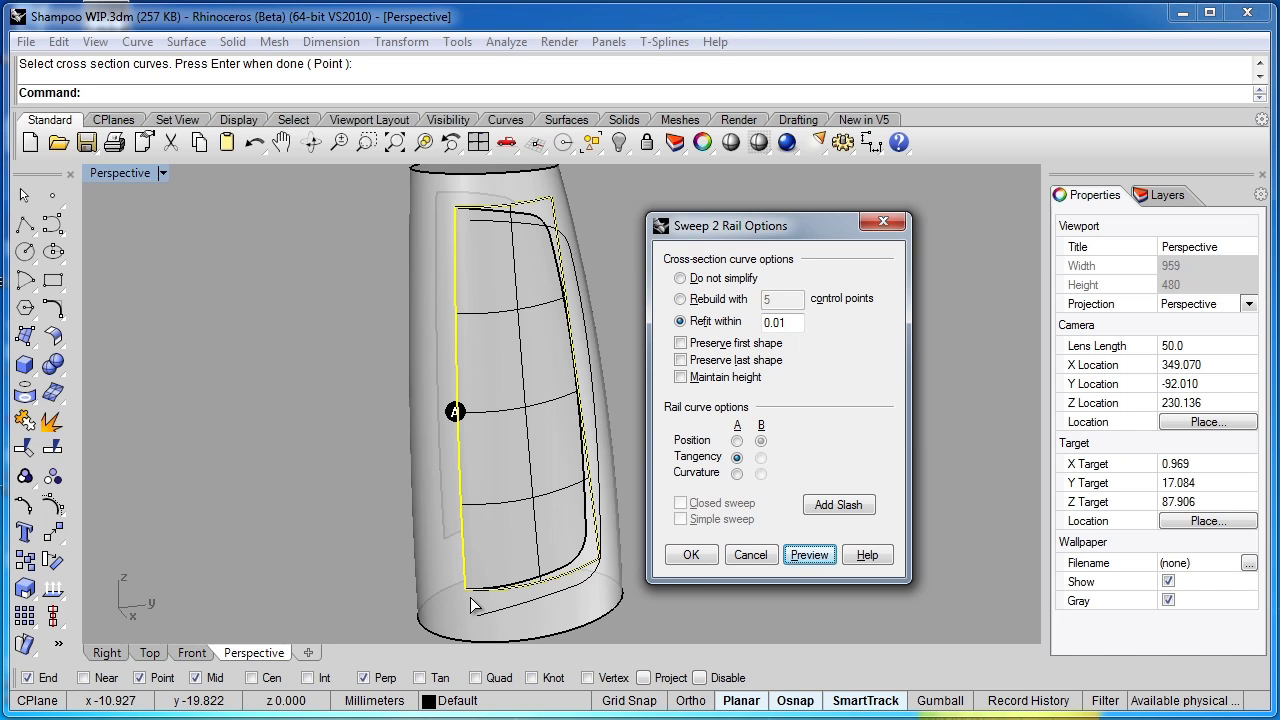
{"action": "left_click", "coordinate": [690, 557]}
Step: Inspect the swept surface's transition in RenderedShadows display from different angles, and set the Perspective view to Shaded
{"action": "right_click_drag", "start_coordinate": [309, 472], "coordinate": [278, 544]}
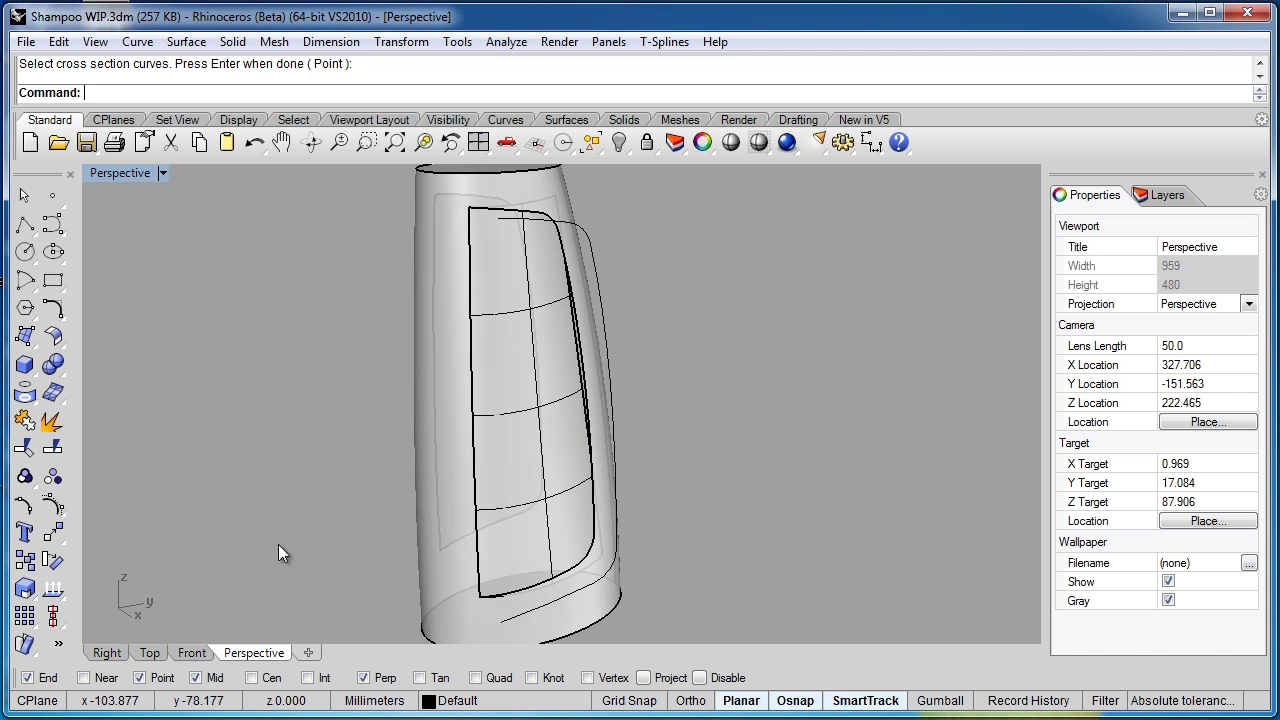
{"action": "left_click", "coordinate": [157, 175]}
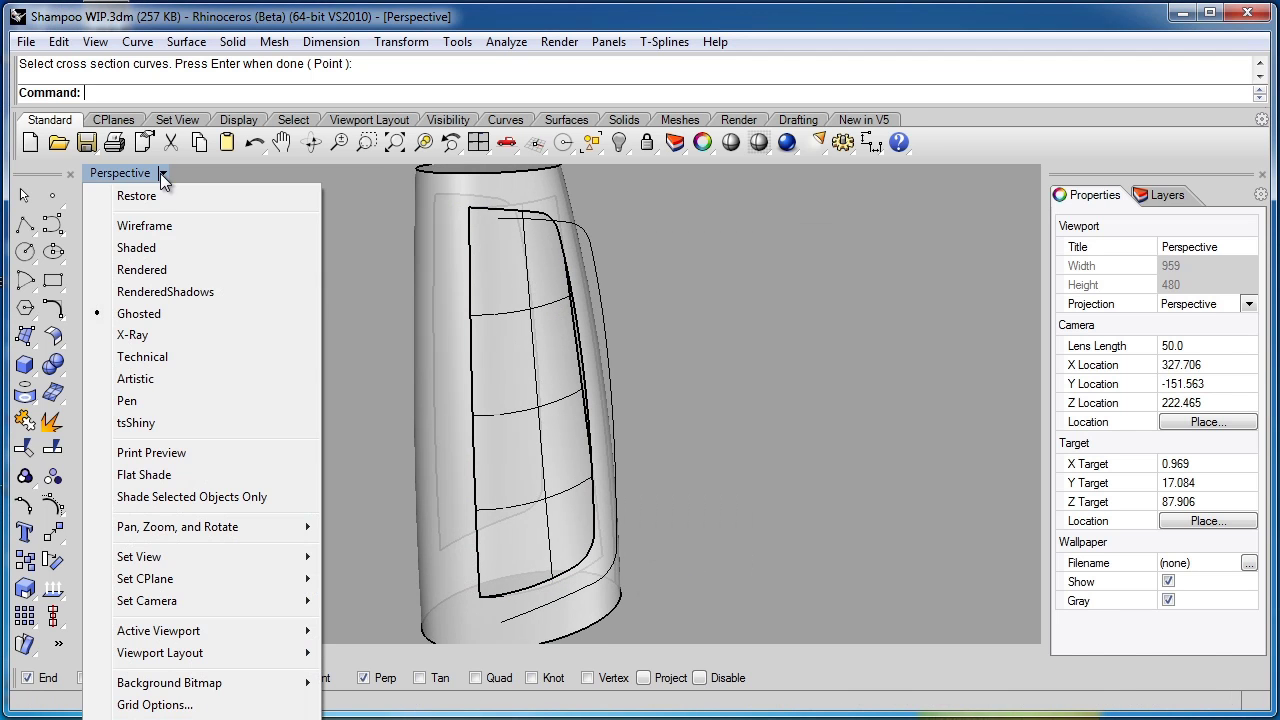
{"action": "left_click", "coordinate": [165, 292]}
{"action": "right_click_drag", "start_coordinate": [253, 430], "coordinate": [398, 346]}
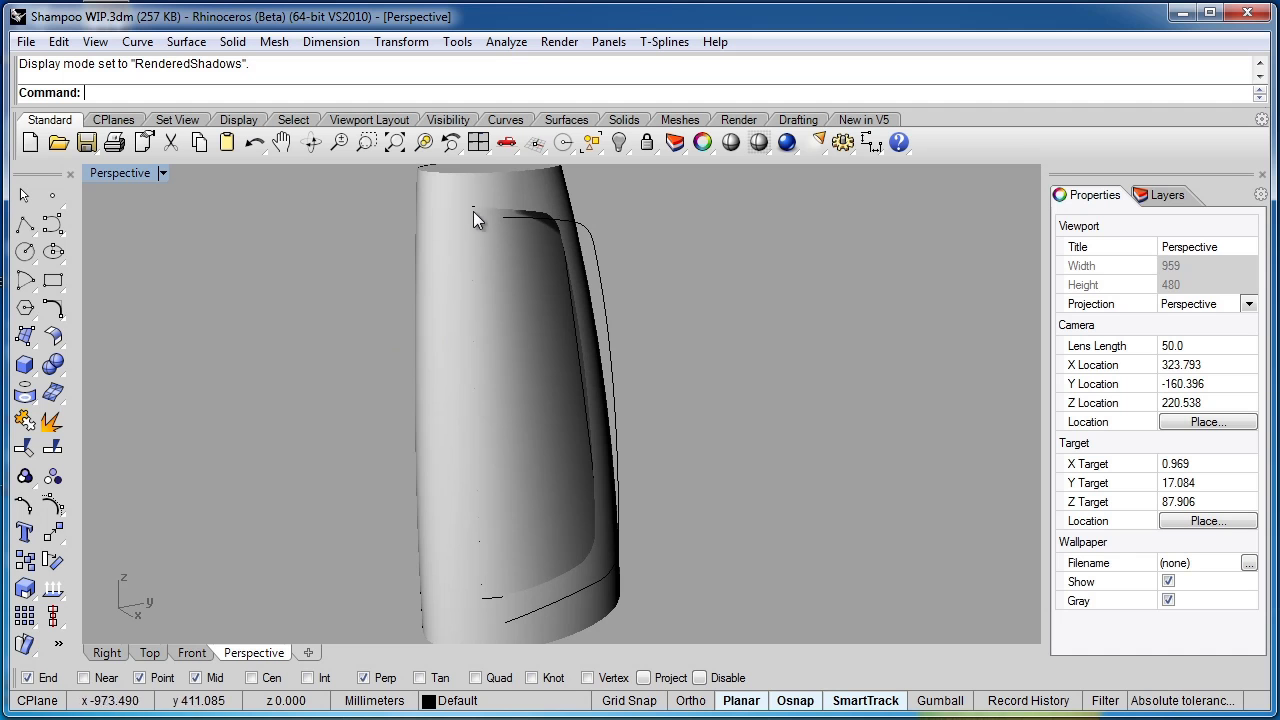
{"action": "right_click_drag", "start_coordinate": [473, 607], "coordinate": [195, 505]}
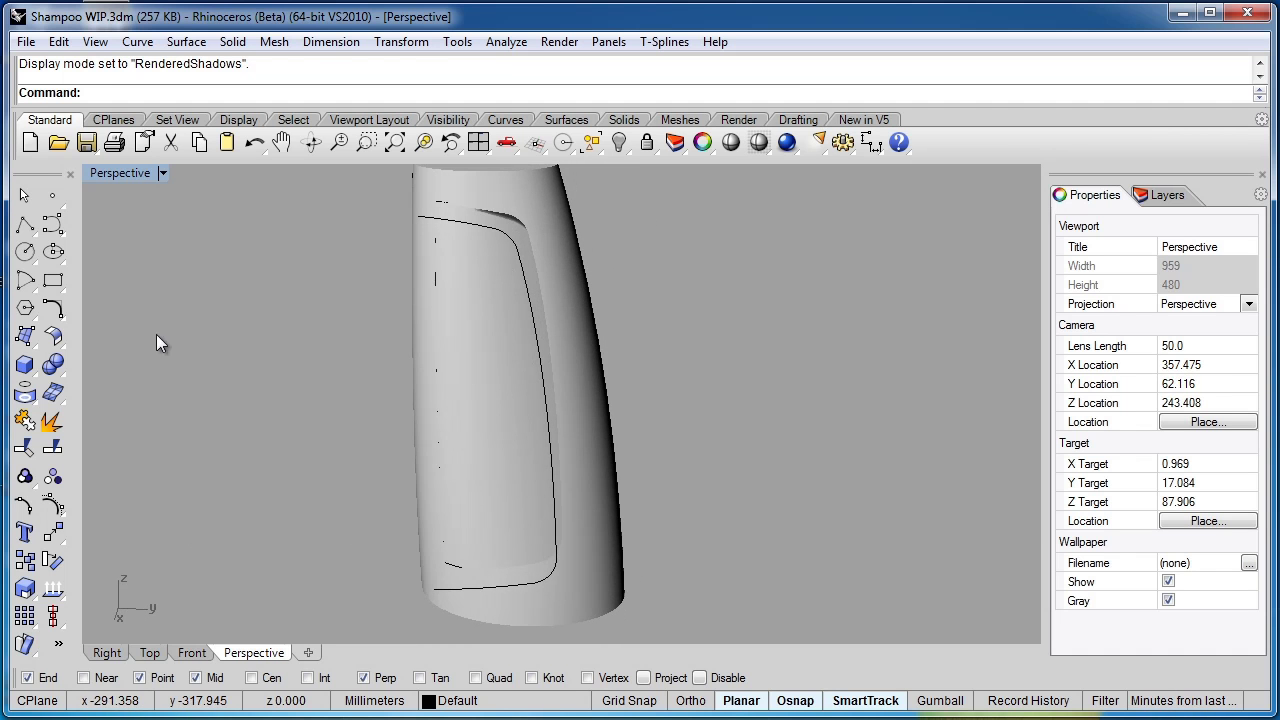
{"action": "left_click", "coordinate": [160, 176]}
{"action": "left_click", "coordinate": [150, 248]}
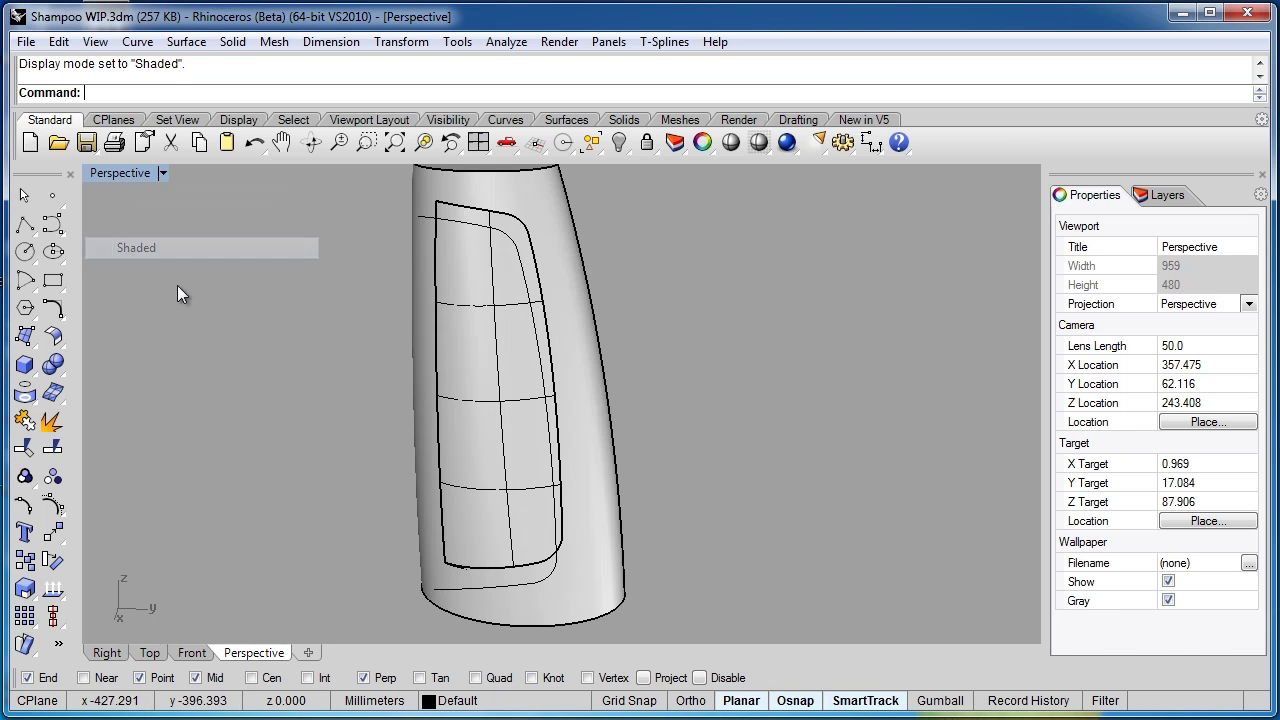
{"action": "right_click_drag", "start_coordinate": [245, 440], "coordinate": [449, 440]}
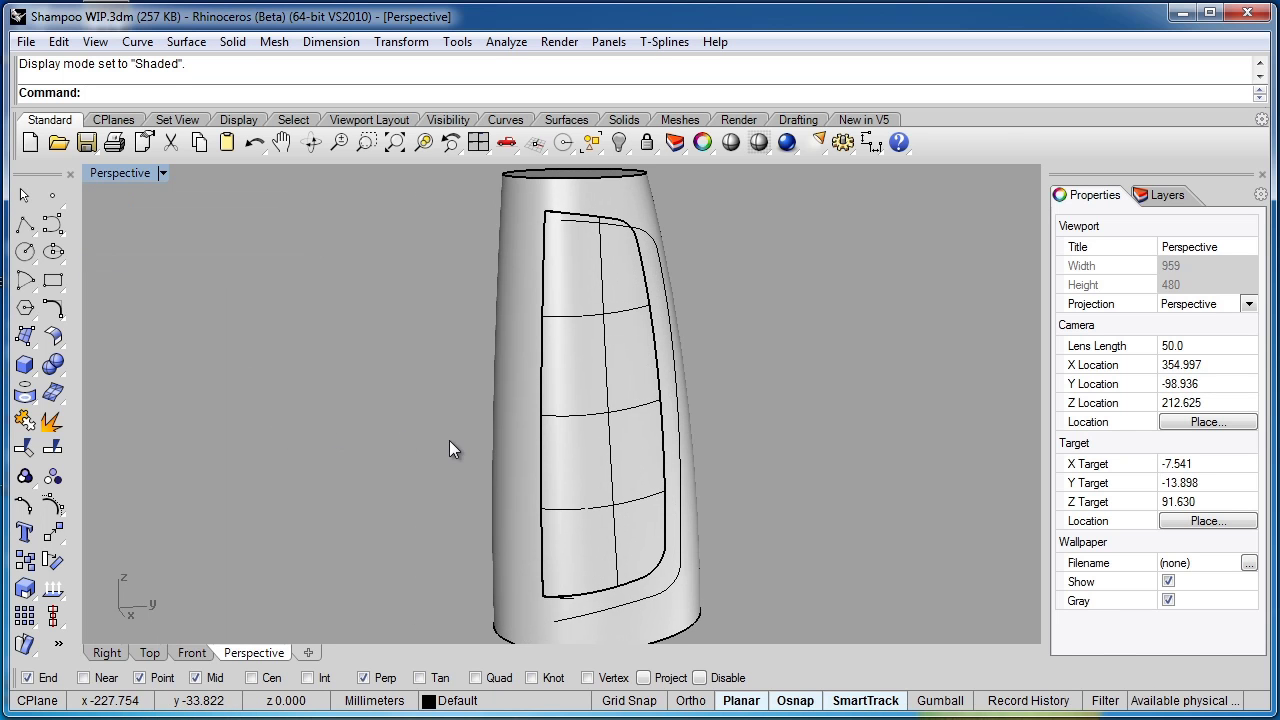
Step: Select the swept surface in the Right view, compare its extents with the opening's rounded outline, and deselect it
{"action": "left_click", "coordinate": [106, 653]}
{"action": "left_click", "coordinate": [610, 610]}
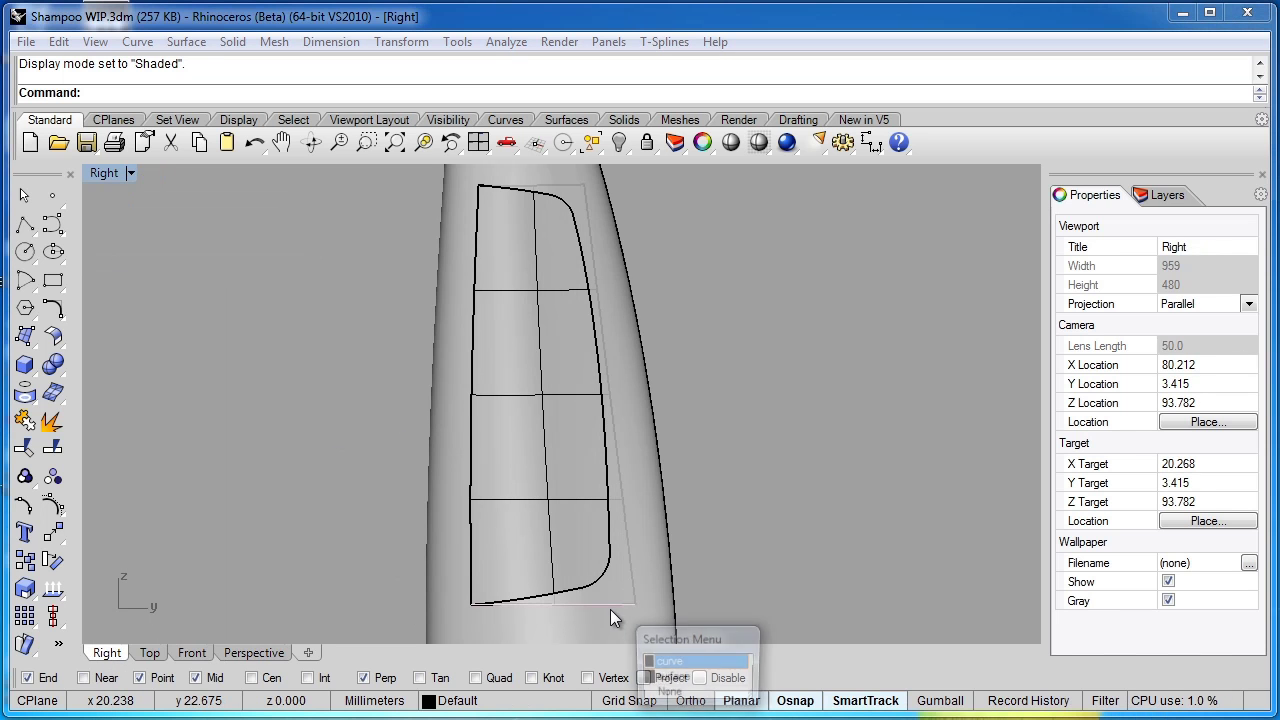
{"action": "left_click", "coordinate": [660, 678]}
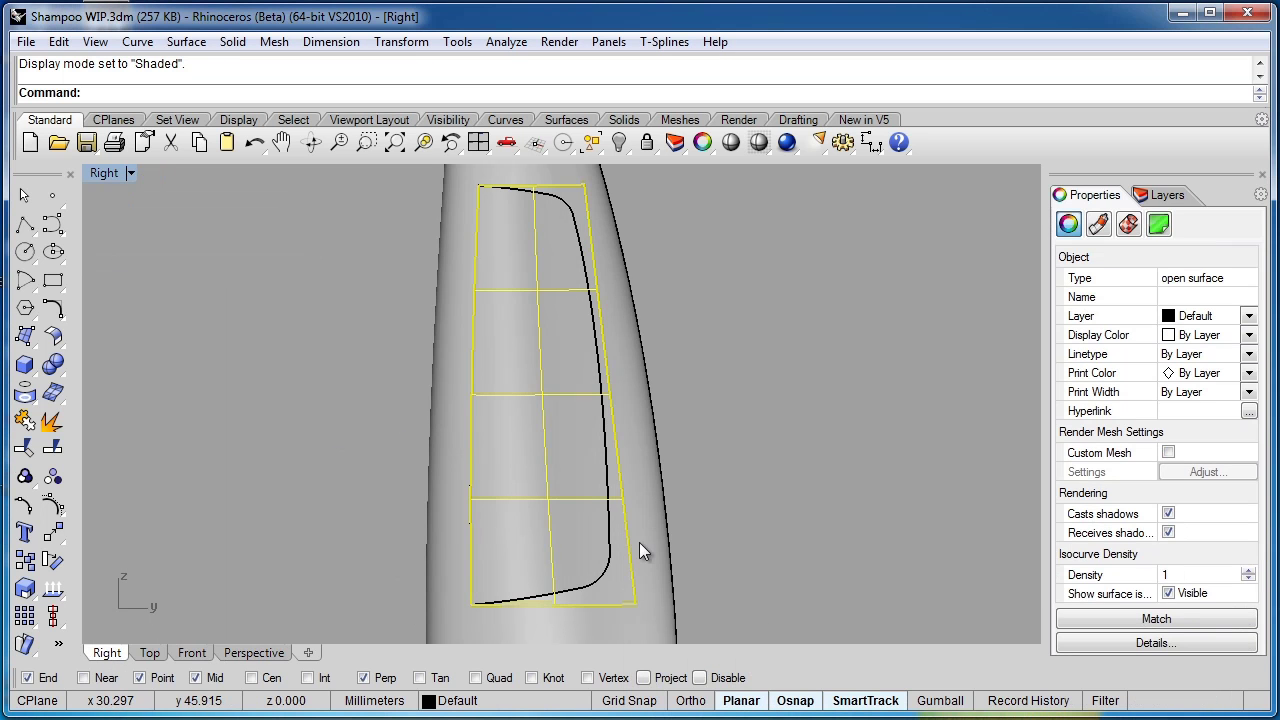
{"action": "scroll", "coordinate": [548, 226], "scroll_direction": "up", "scroll_amount": 3}
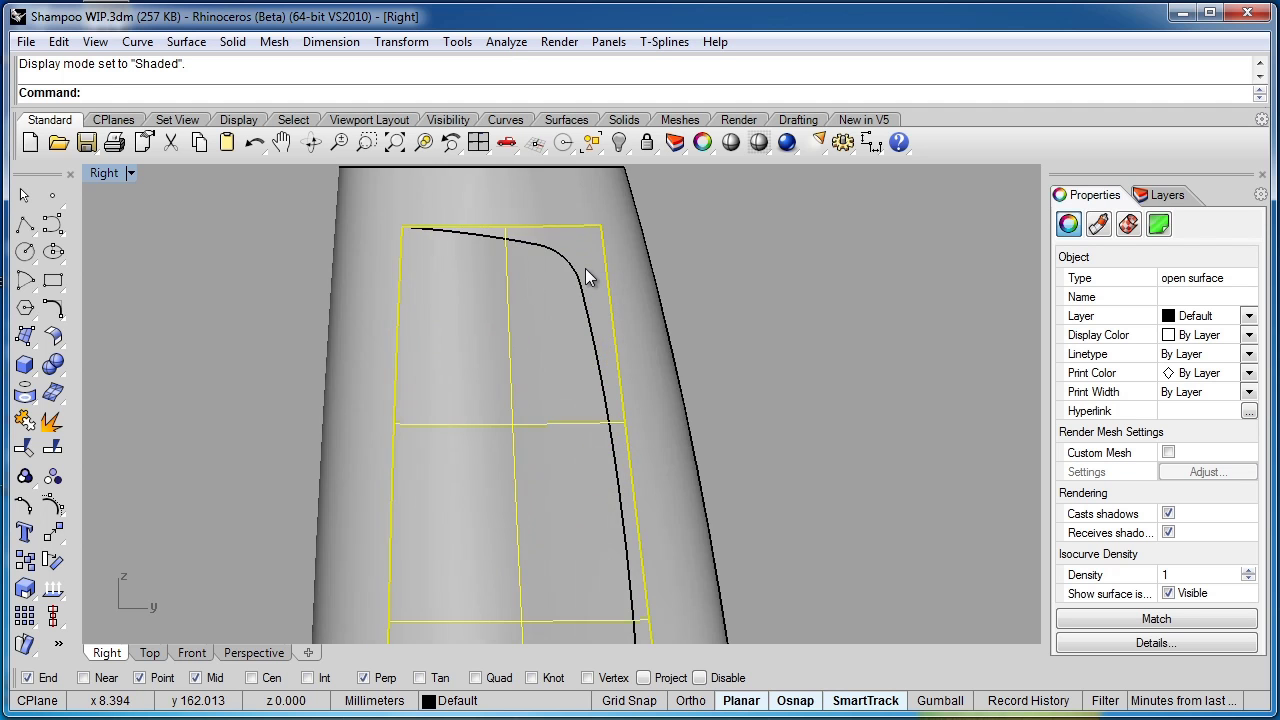
{"action": "scroll", "coordinate": [586, 274], "scroll_direction": "down", "scroll_amount": 2}
{"action": "right_click_drag", "start_coordinate": [286, 477], "coordinate": [347, 418]}
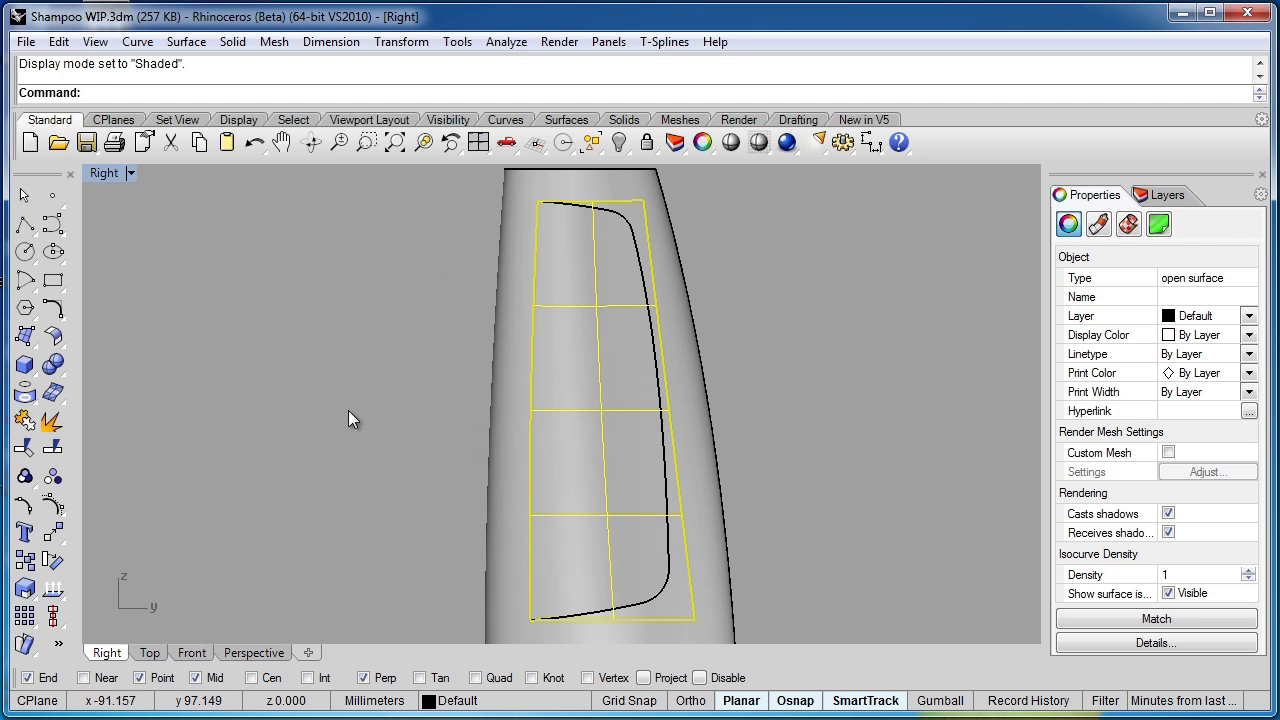
{"action": "left_click", "coordinate": [348, 420]}
Step: Offset the opening's outline curve inward in the Right view, using the ThroughPoint option with Round corners
{"action": "left_click", "coordinate": [657, 598]}
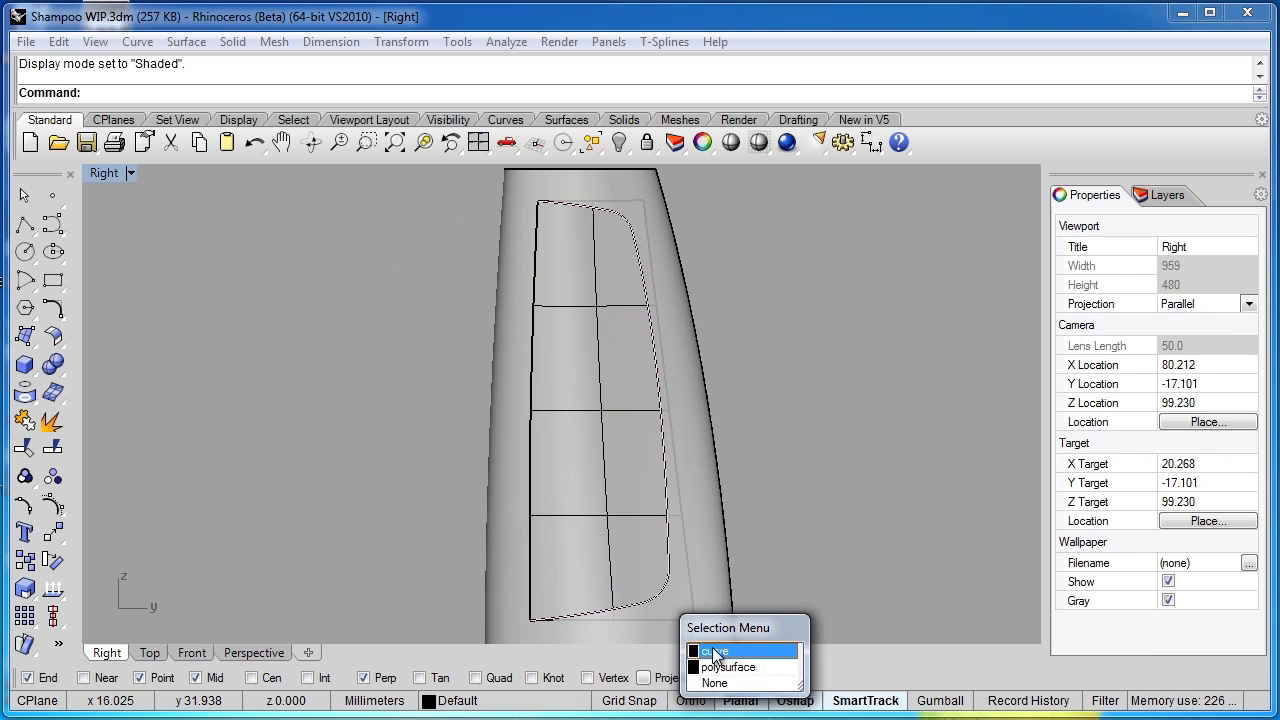
{"action": "left_click", "coordinate": [715, 651]}
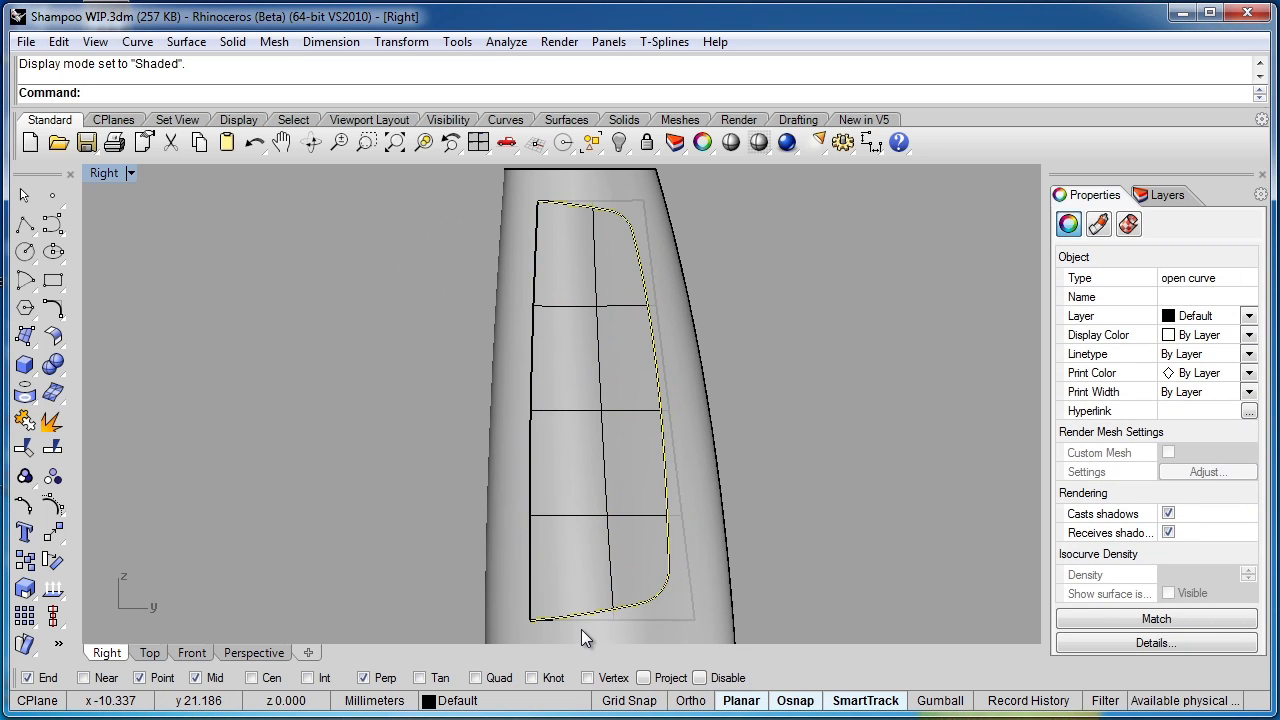
{"action": "left_click", "coordinate": [59, 315]}
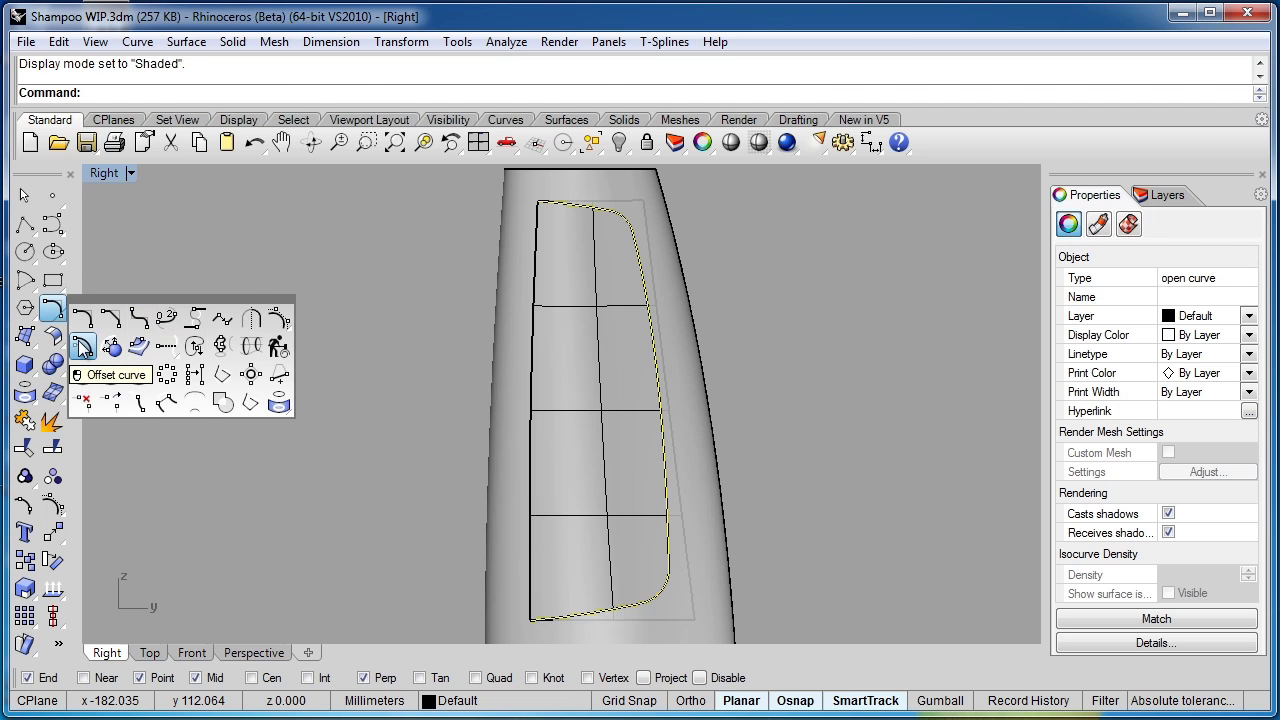
{"action": "left_click", "coordinate": [83, 346]}
{"action": "scroll", "coordinate": [617, 540], "scroll_direction": "up", "scroll_amount": 1}
{"action": "scroll", "coordinate": [617, 540], "scroll_direction": "down", "scroll_amount": 1}
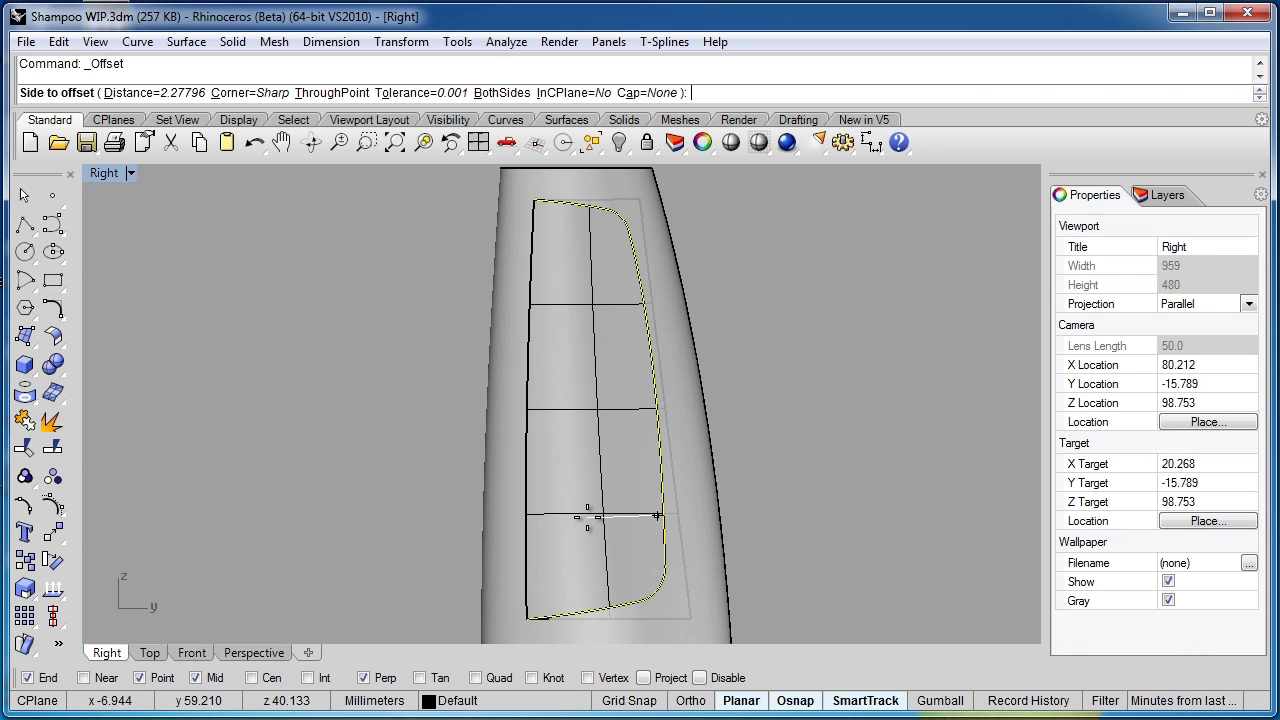
{"action": "type", "text": "t"}
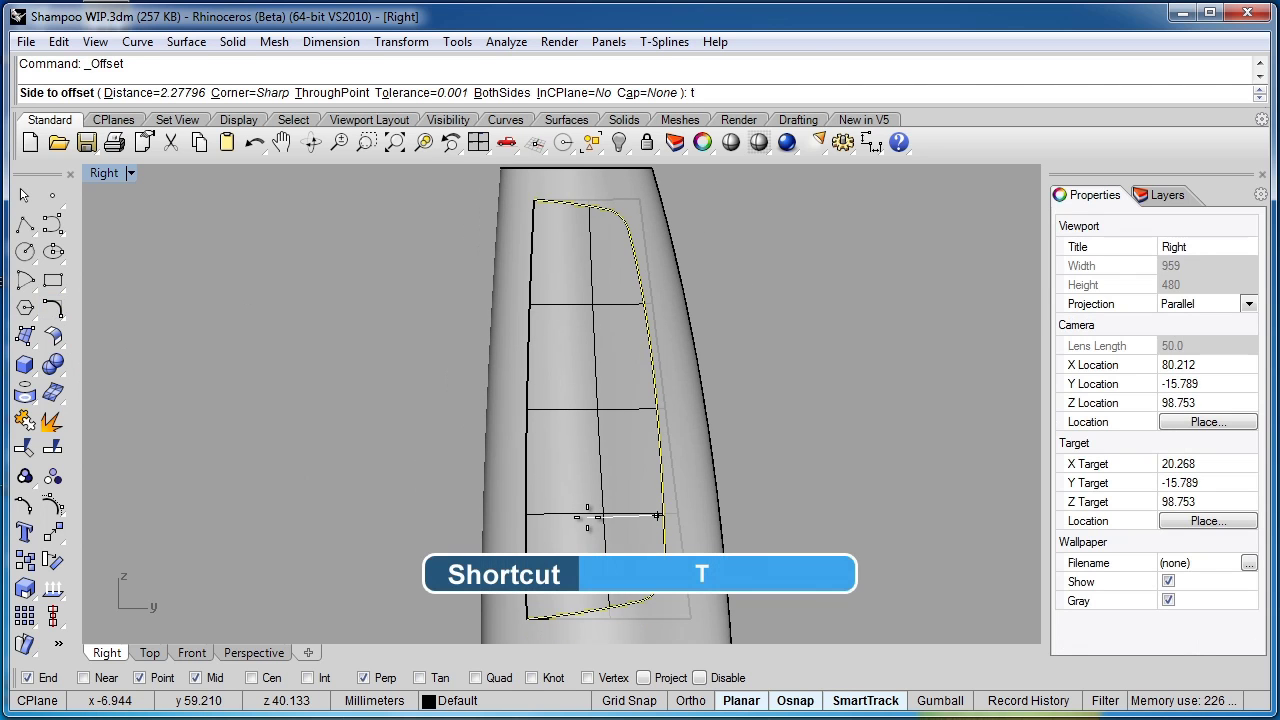
{"action": "key", "text": "Return"}
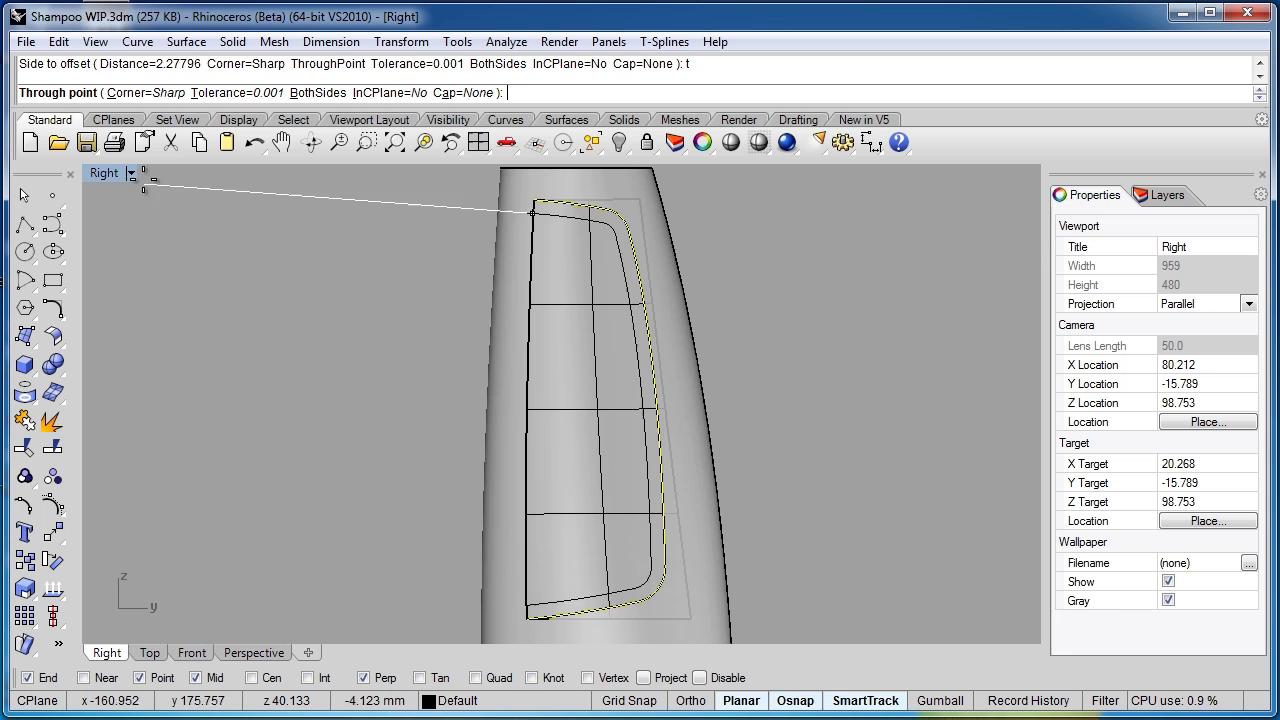
{"action": "left_click", "coordinate": [140, 92]}
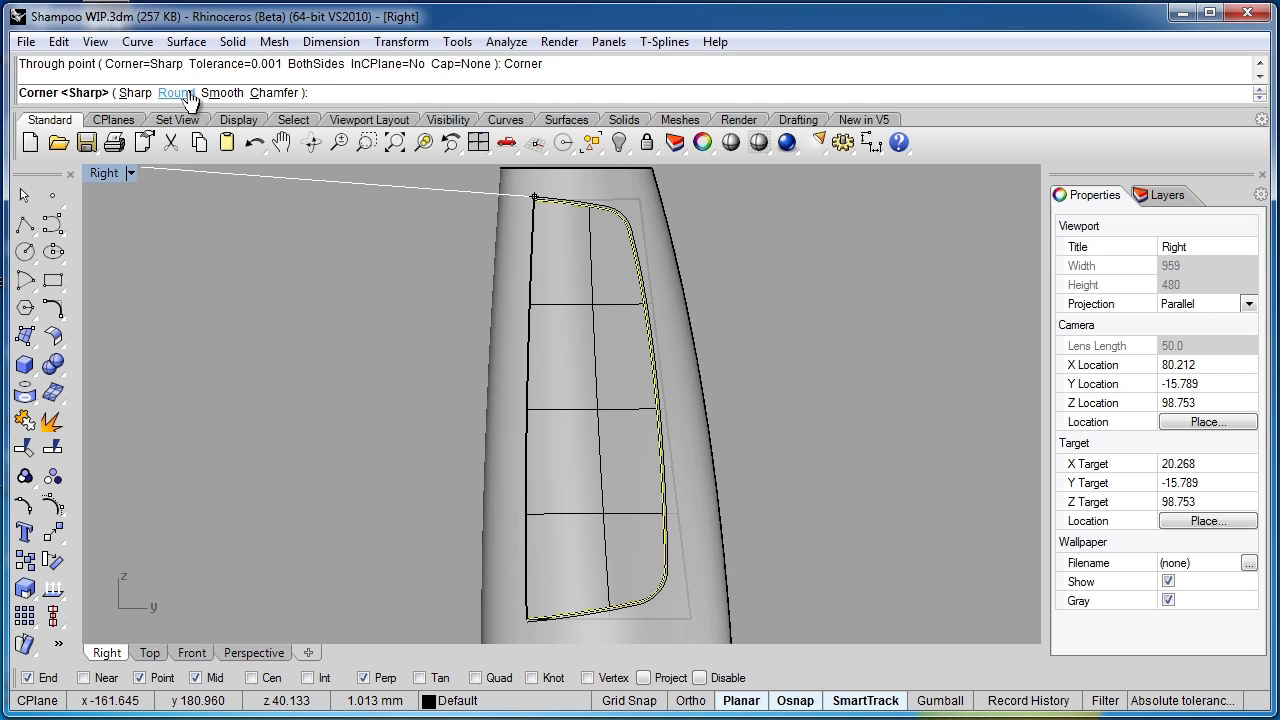
{"action": "left_click", "coordinate": [186, 93]}
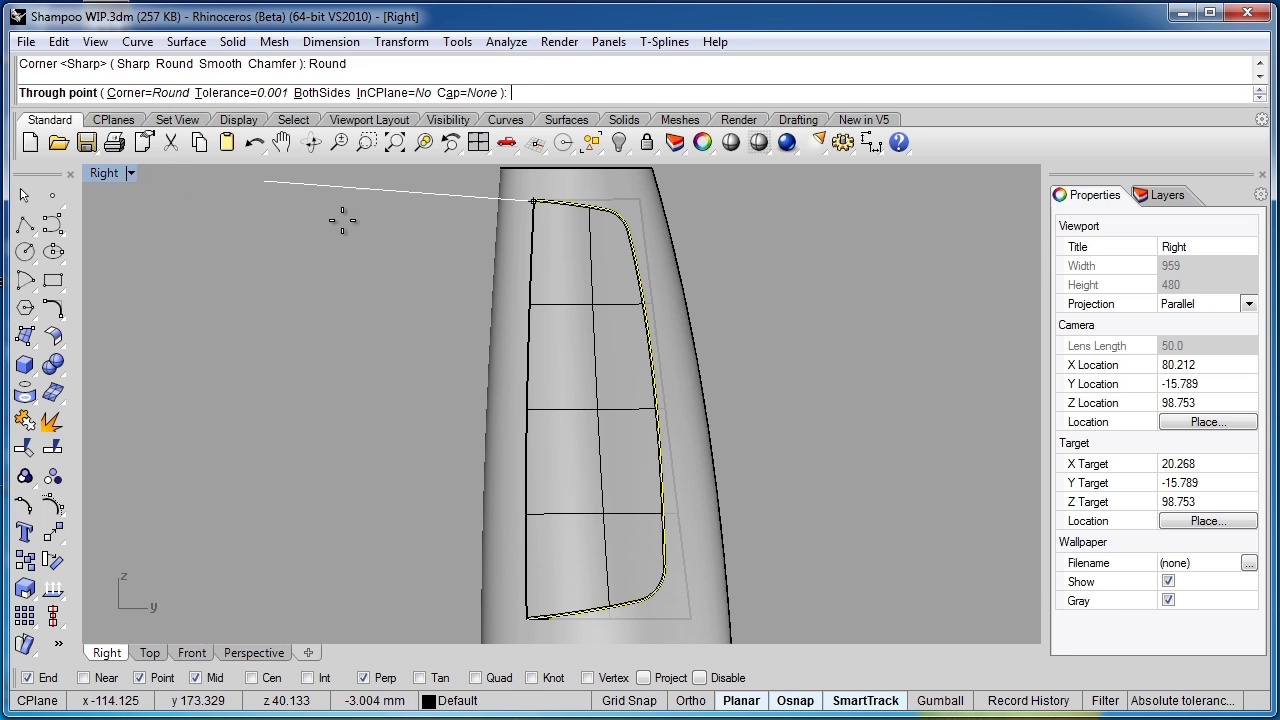
{"action": "left_click", "coordinate": [619, 242]}
{"action": "left_click", "coordinate": [399, 309]}
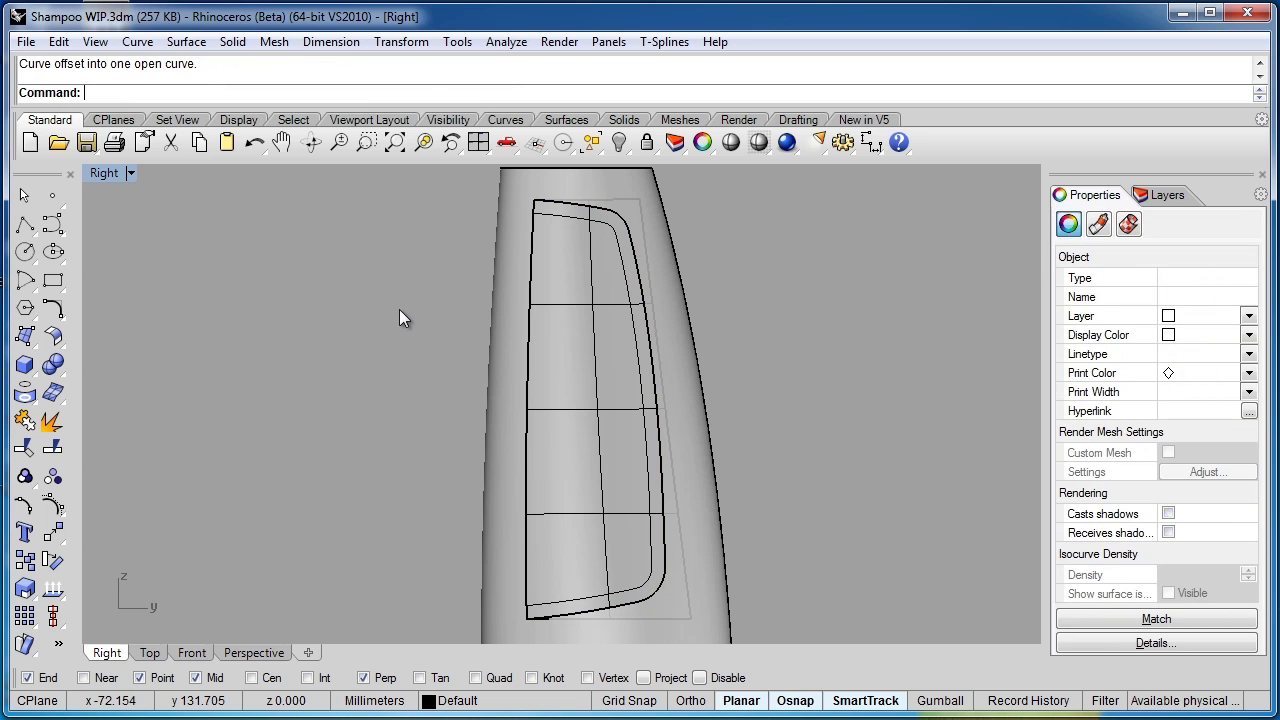
Step: Split the swept surface in the Right view using the inward offset curve as the cutting object
{"action": "left_click", "coordinate": [649, 575]}
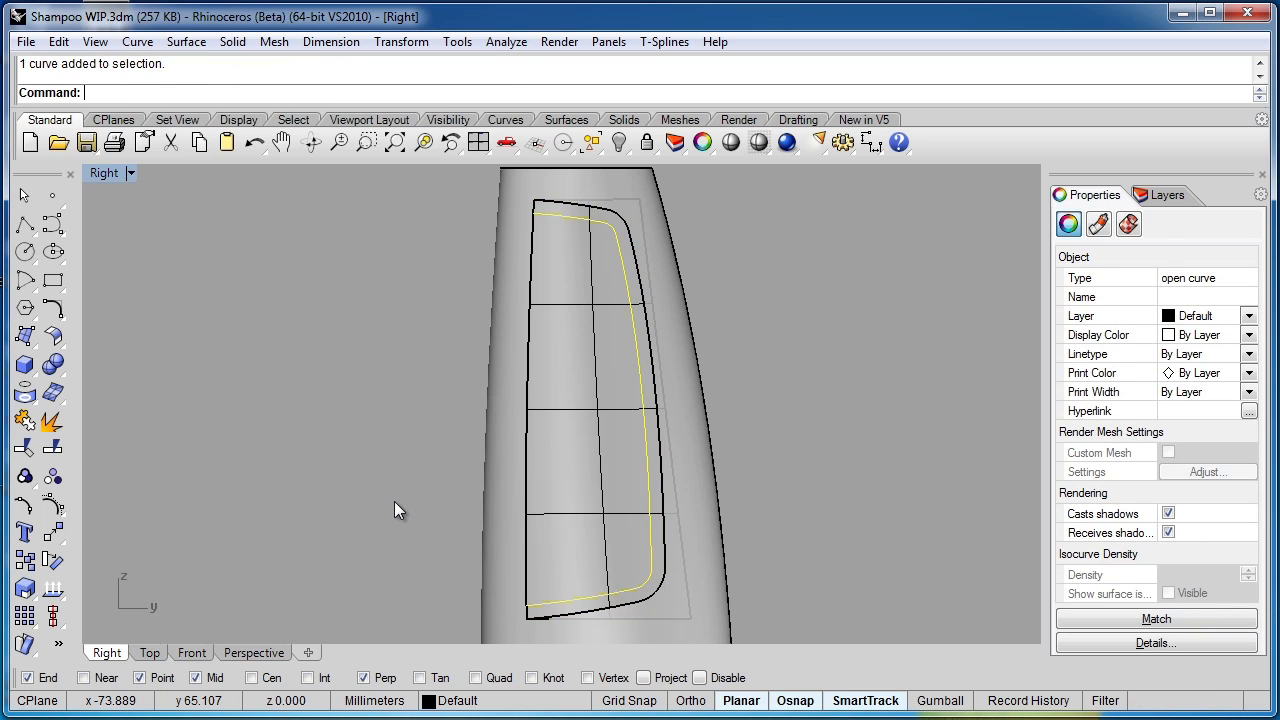
{"action": "left_click", "coordinate": [572, 523]}
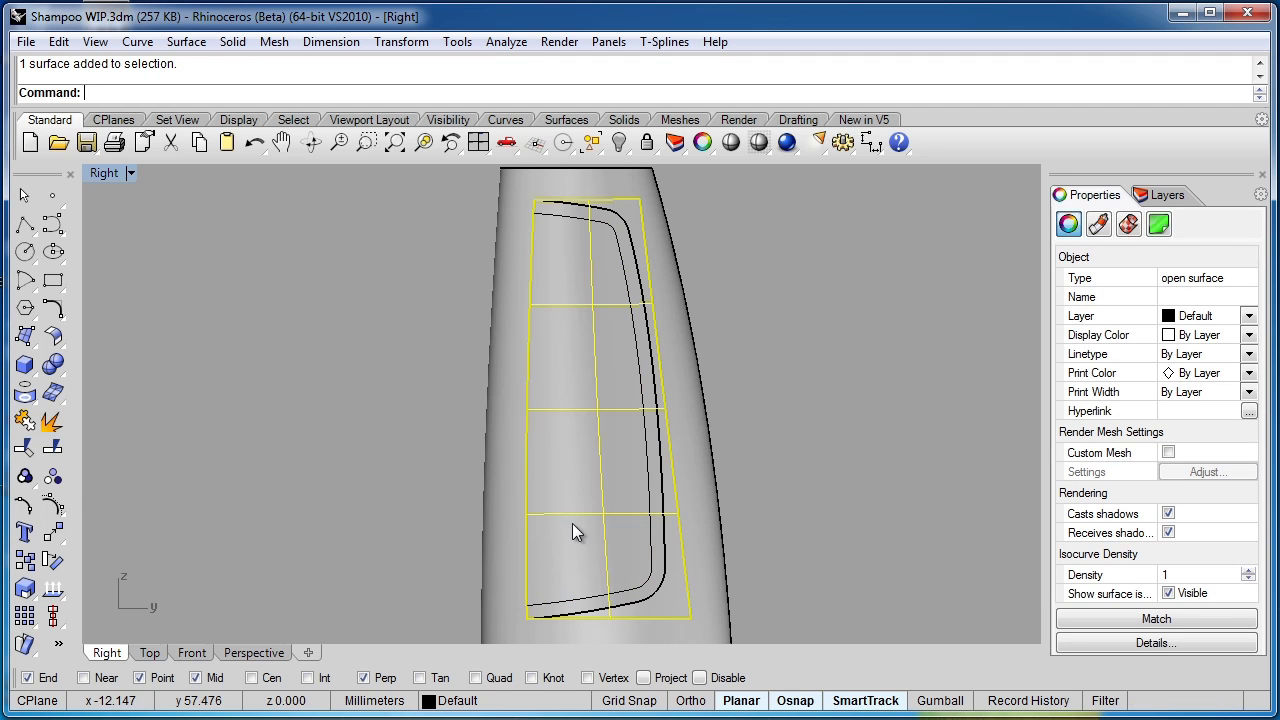
{"action": "left_click", "coordinate": [55, 452]}
{"action": "left_click", "coordinate": [651, 571]}
{"action": "key", "text": "Return"}
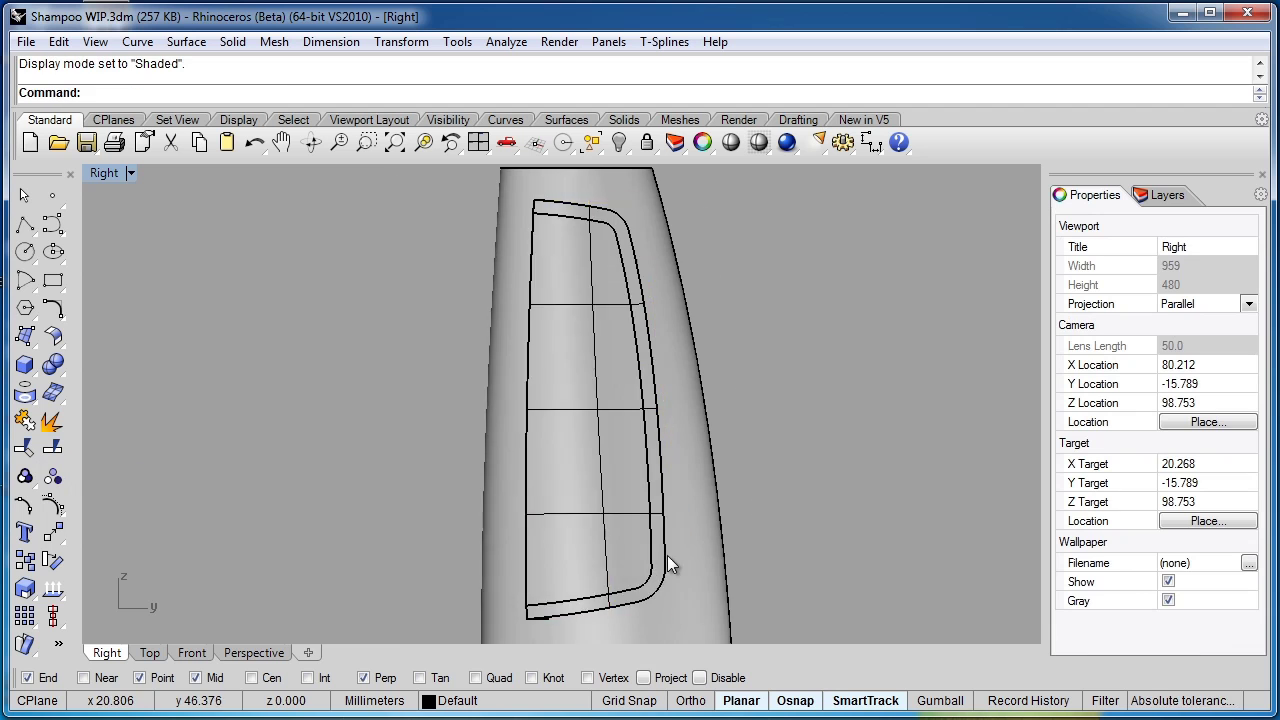
Step: Delete the outer piece of the split swept surface, outside the inward offset curve, in the Right view
{"action": "scroll", "coordinate": [667, 555], "scroll_direction": "up", "scroll_amount": 3}
{"action": "left_click", "coordinate": [647, 533]}
{"action": "scroll", "coordinate": [647, 535], "scroll_direction": "down", "scroll_amount": 3}
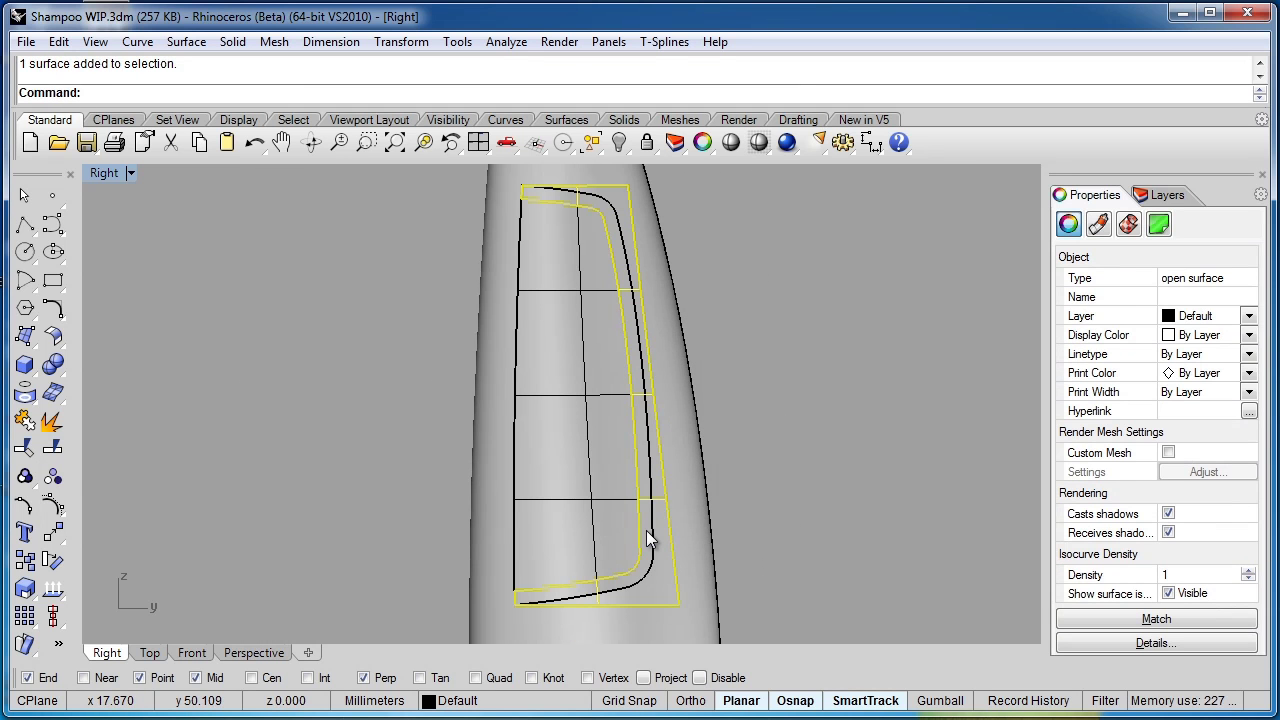
{"action": "key", "text": "Delete"}
Step: Examine the gap between the bottle's opening and the inner surface in the Perspective view, at both its upper and lower ends
{"action": "left_click", "coordinate": [254, 652]}
{"action": "right_click_drag", "start_coordinate": [560, 520], "coordinate": [591, 503]}
{"action": "scroll", "coordinate": [593, 394], "scroll_direction": "up", "scroll_amount": 2}
{"action": "right_click_drag", "start_coordinate": [593, 394], "coordinate": [813, 380]}
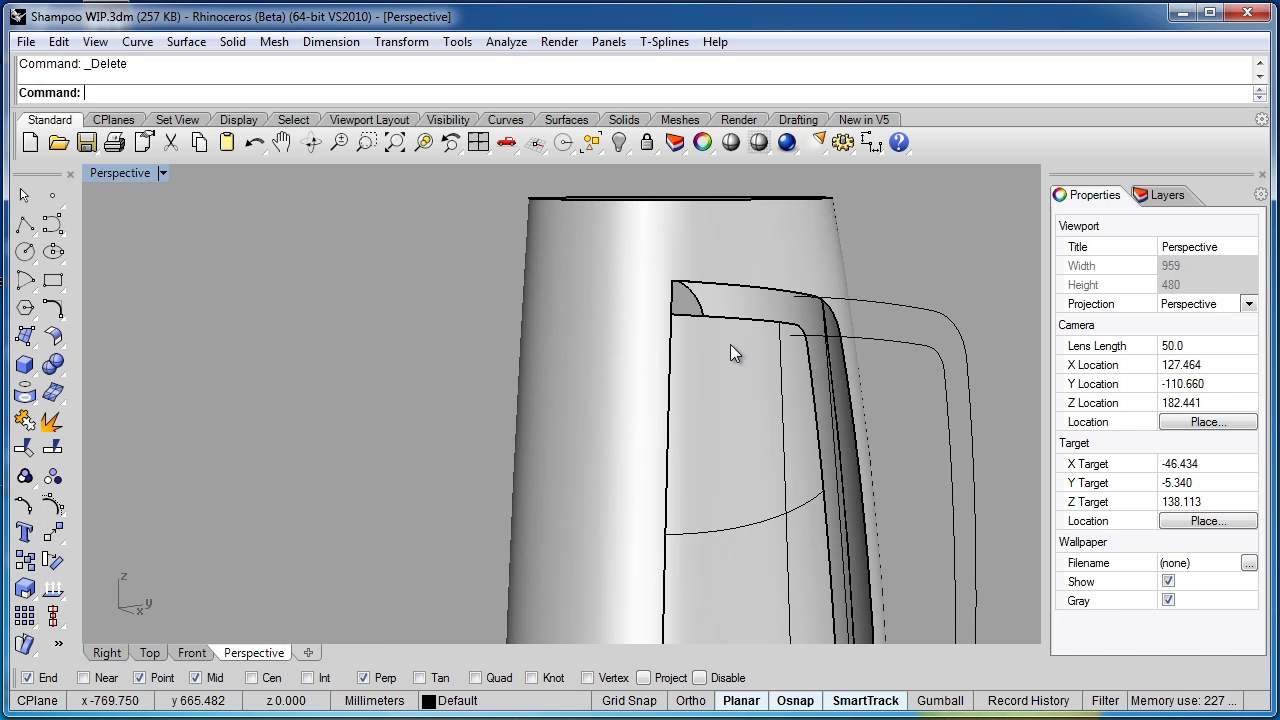
{"action": "right_click_drag", "start_coordinate": [723, 377], "coordinate": [552, 378], "text": "shift"}
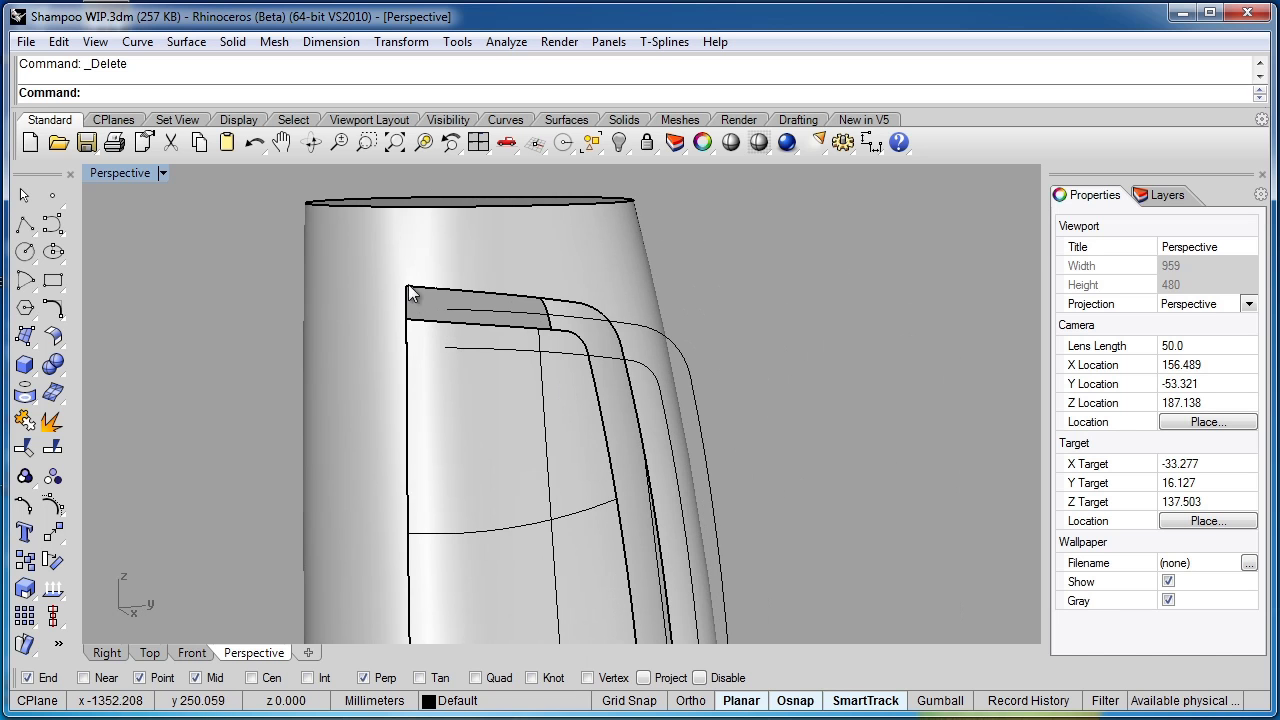
{"action": "scroll", "coordinate": [408, 325], "scroll_direction": "up", "scroll_amount": 3}
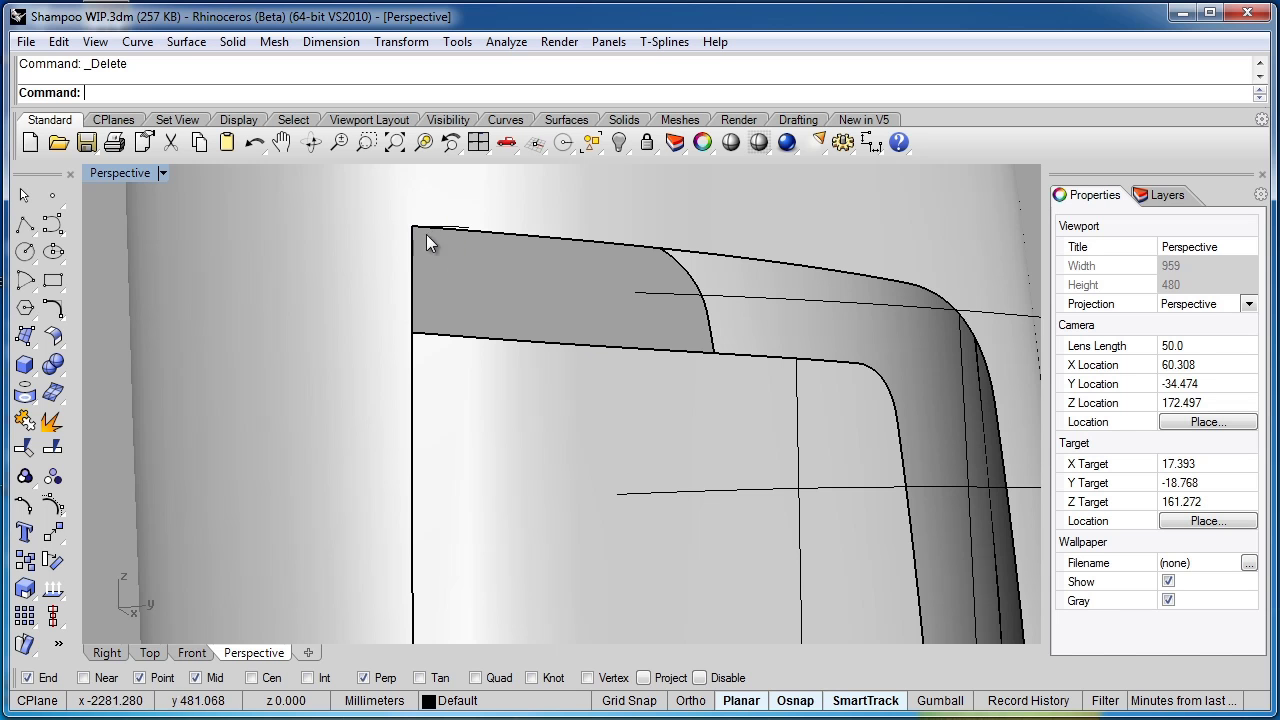
{"action": "right_click_drag", "start_coordinate": [674, 263], "coordinate": [533, 286]}
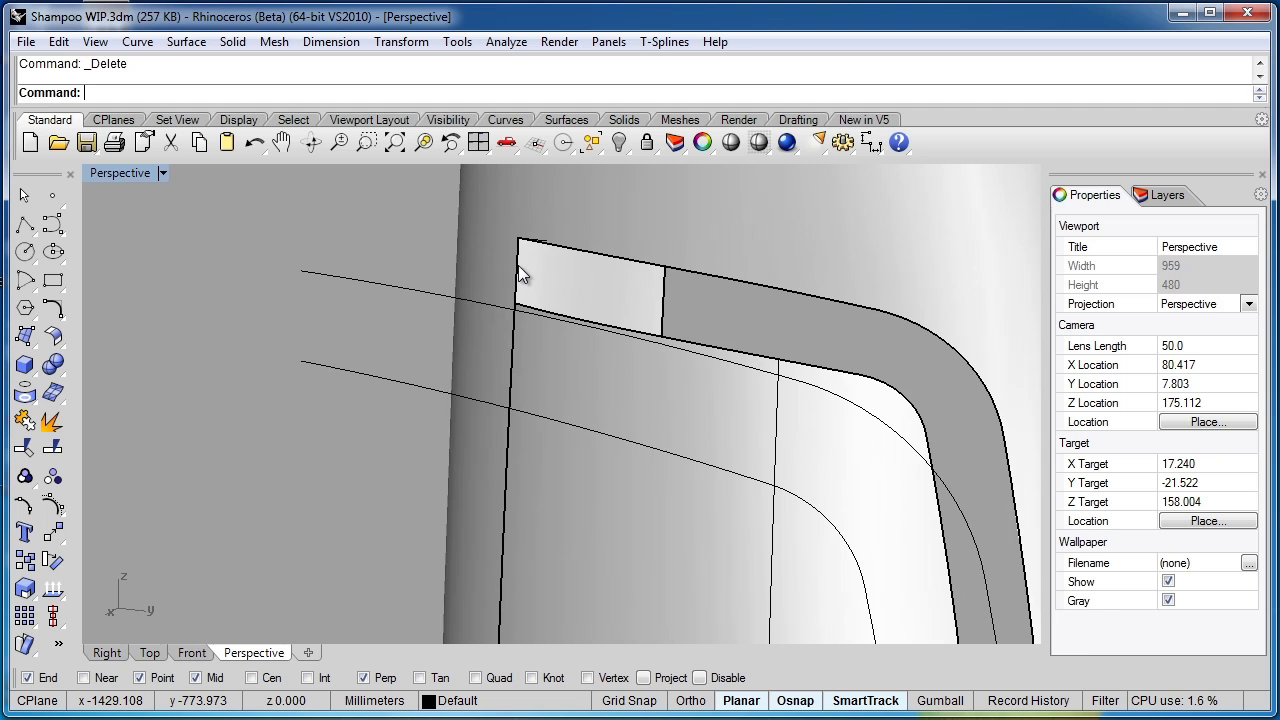
{"action": "scroll", "coordinate": [518, 265], "scroll_direction": "down", "scroll_amount": 5}
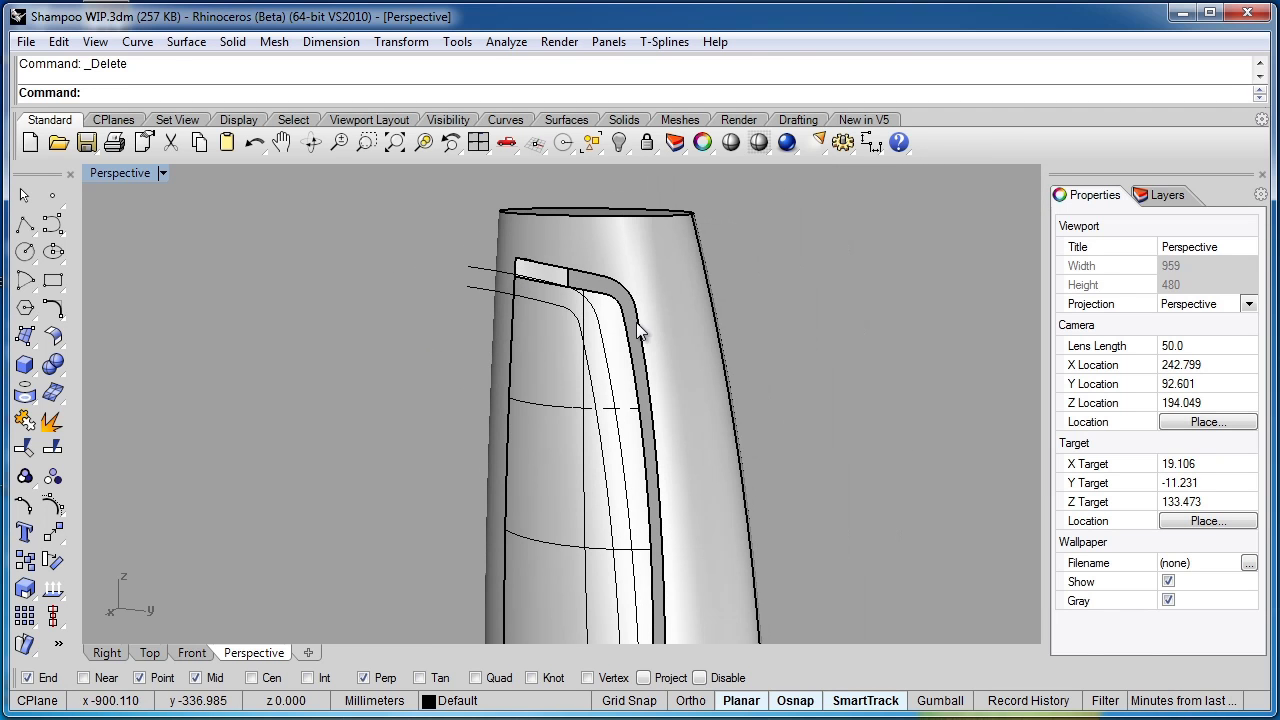
{"action": "scroll", "coordinate": [640, 352], "scroll_direction": "down", "scroll_amount": 4}
{"action": "scroll", "coordinate": [624, 510], "scroll_direction": "up", "scroll_amount": 4}
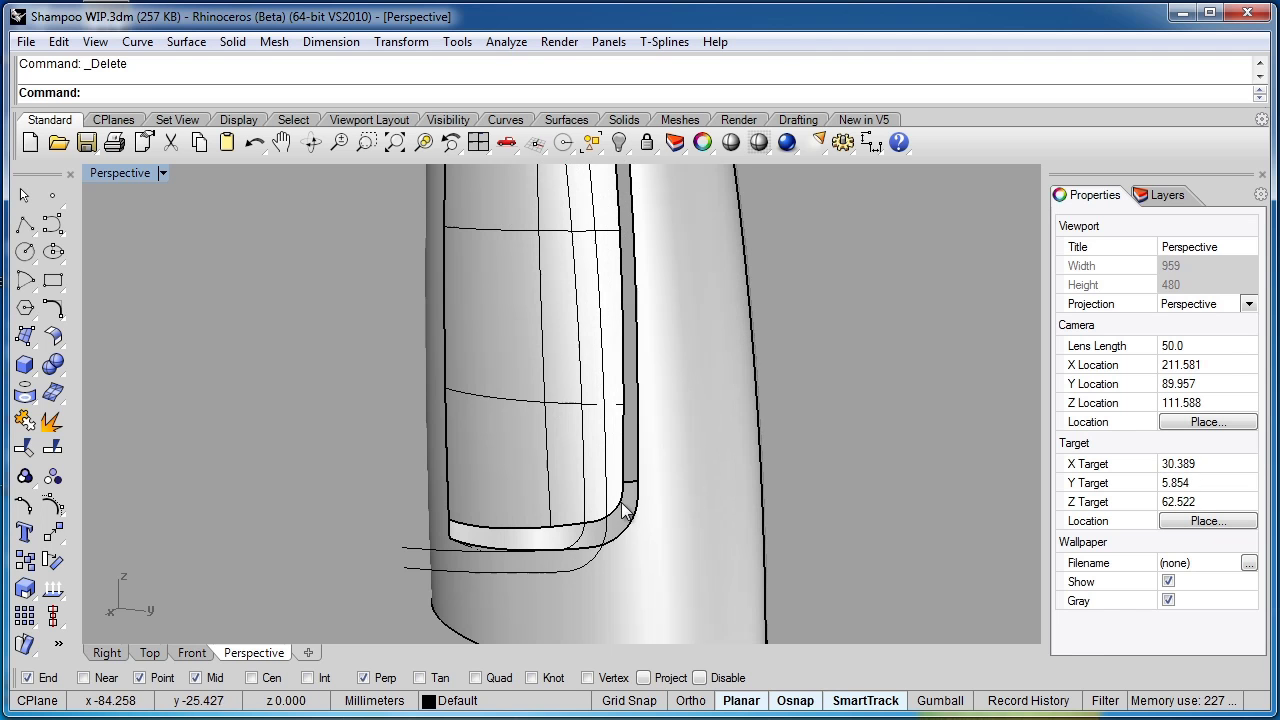
{"action": "right_click_drag", "start_coordinate": [428, 531], "coordinate": [549, 509]}
{"action": "scroll", "coordinate": [490, 520], "scroll_direction": "down", "scroll_amount": 2}
{"action": "scroll", "coordinate": [549, 509], "scroll_direction": "down", "scroll_amount": 2}
{"action": "right_click_drag", "start_coordinate": [532, 443], "coordinate": [591, 450], "text": "shift"}
{"action": "right_click_drag", "start_coordinate": [558, 367], "coordinate": [495, 215]}
{"action": "scroll", "coordinate": [495, 215], "scroll_direction": "up", "scroll_amount": 3}
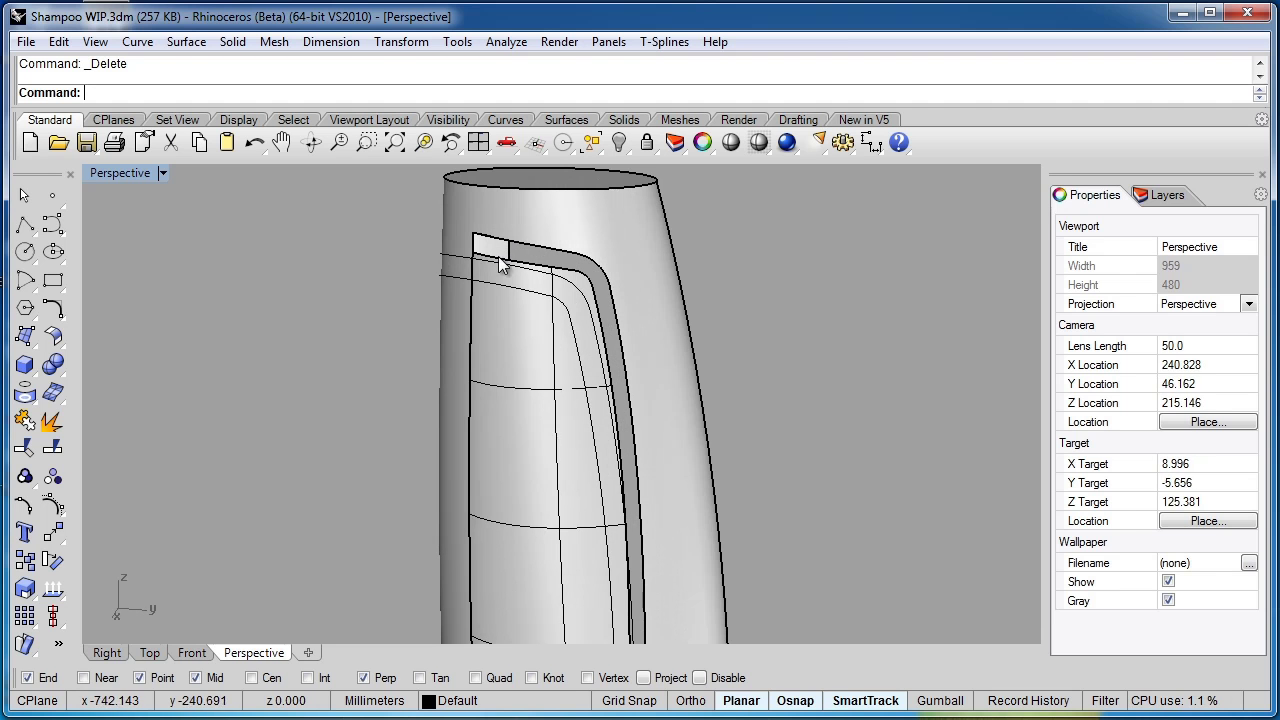
Step: Select the inner surface and the bottle body to identify the two sides of the gap, and clear the selection
{"action": "left_click", "coordinate": [539, 269]}
{"action": "left_click", "coordinate": [553, 240]}
{"action": "left_click", "coordinate": [735, 257]}
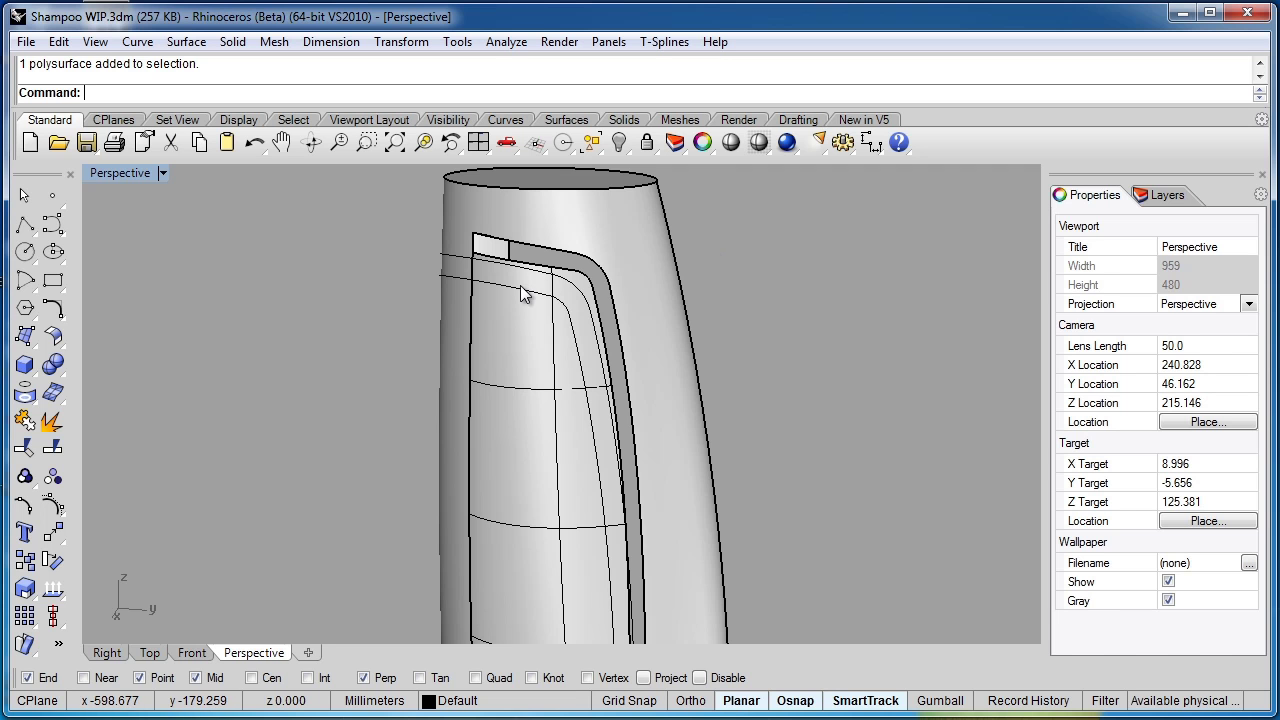
{"action": "left_click", "coordinate": [520, 288]}
{"action": "left_click", "coordinate": [628, 236]}
{"action": "left_click", "coordinate": [729, 248]}
{"action": "left_click", "coordinate": [198, 45]}
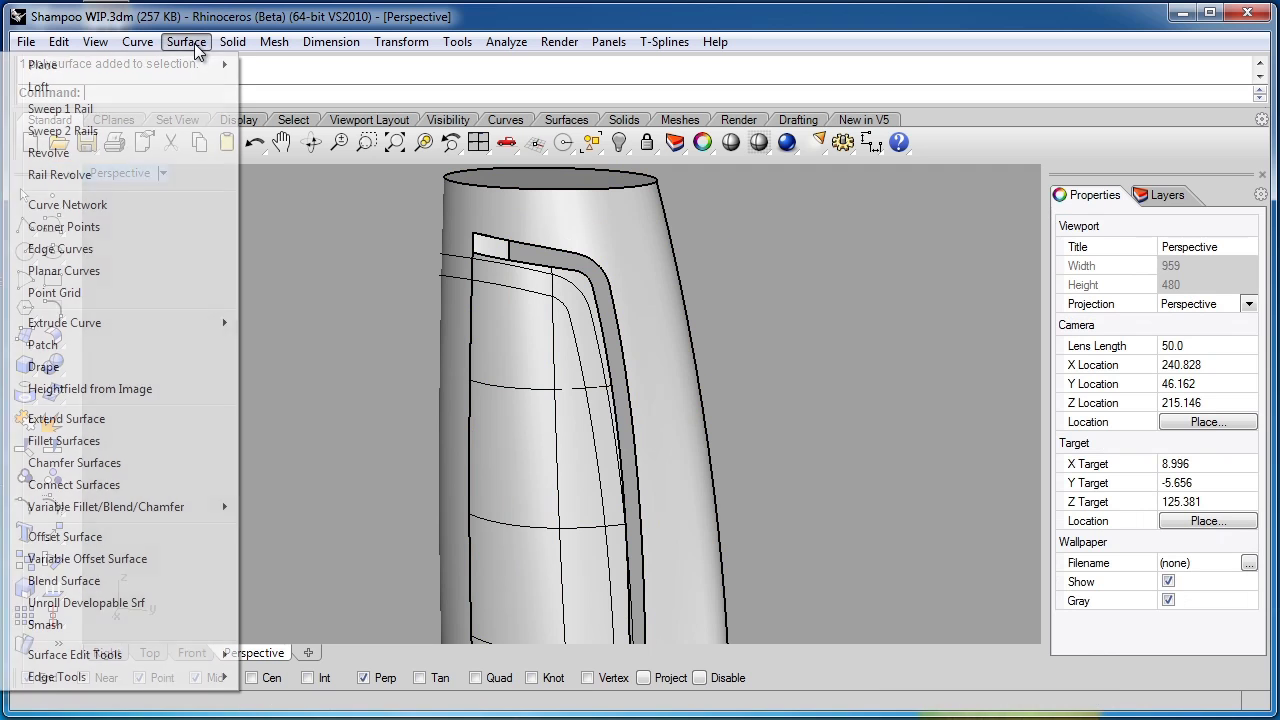
{"action": "left_click", "coordinate": [80, 129]}
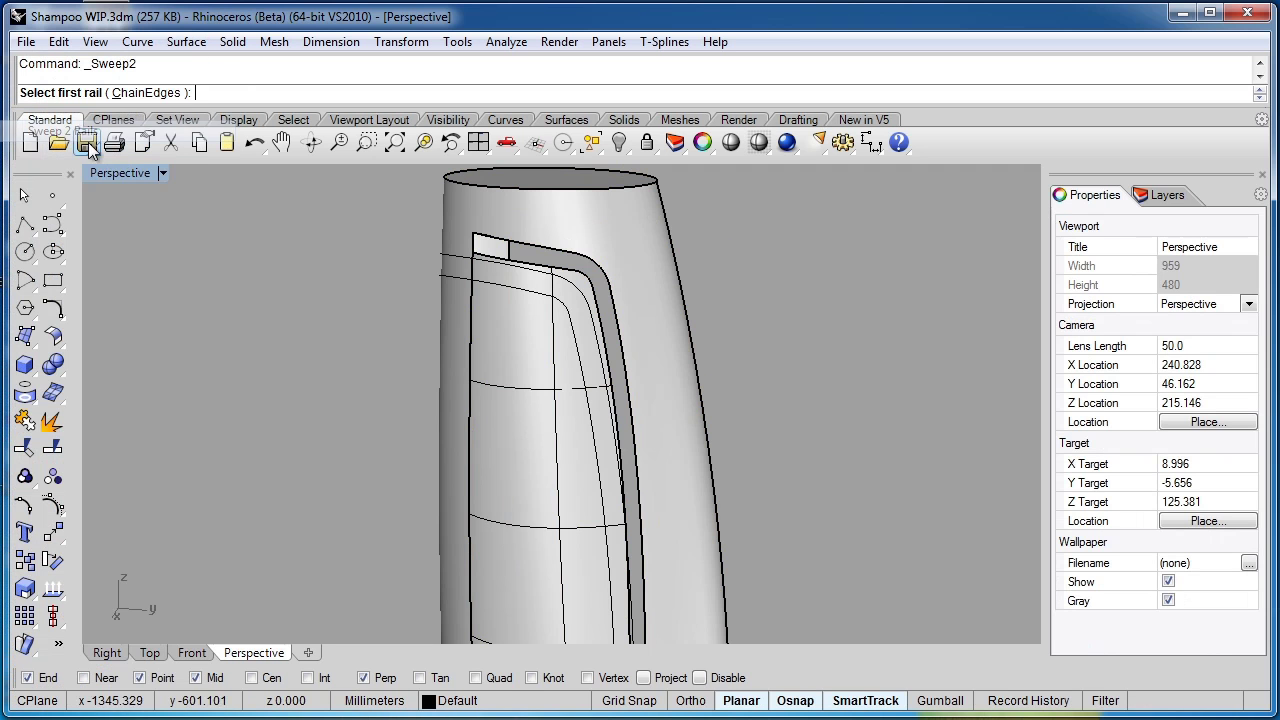
{"action": "left_click", "coordinate": [530, 252]}
{"action": "left_click", "coordinate": [528, 272]}
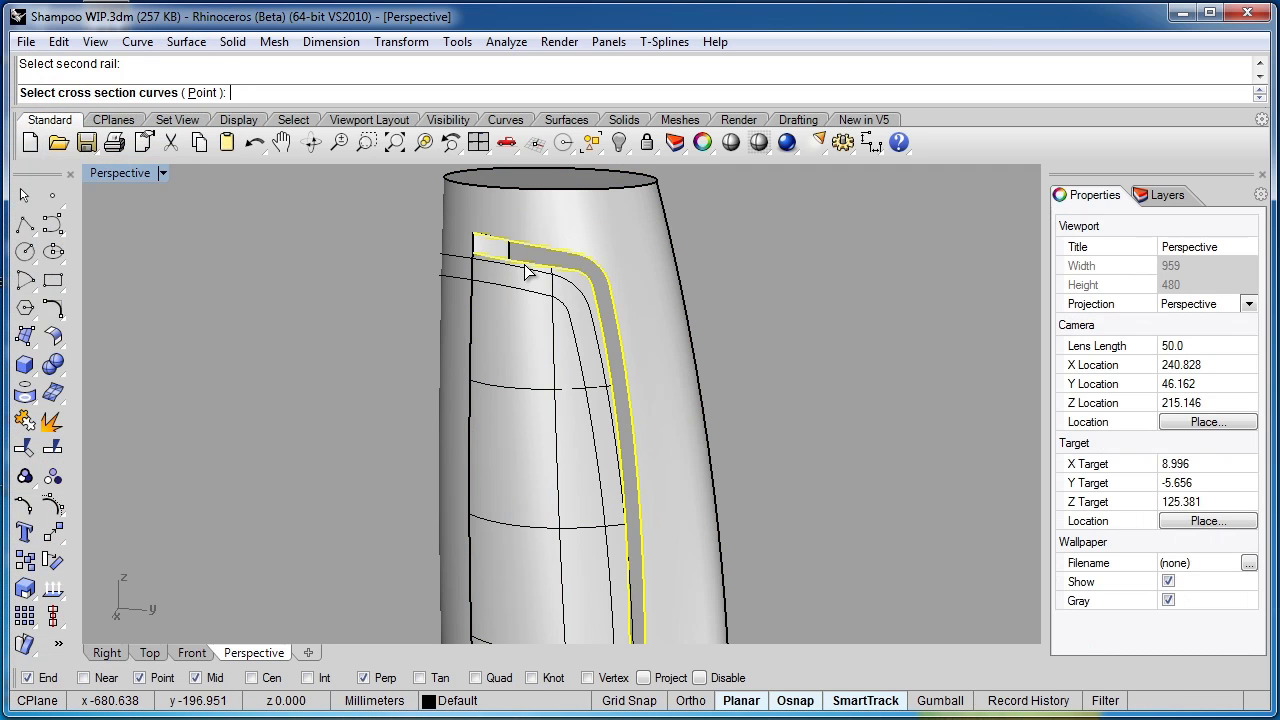
{"action": "scroll", "coordinate": [476, 248], "scroll_direction": "up", "scroll_amount": 5}
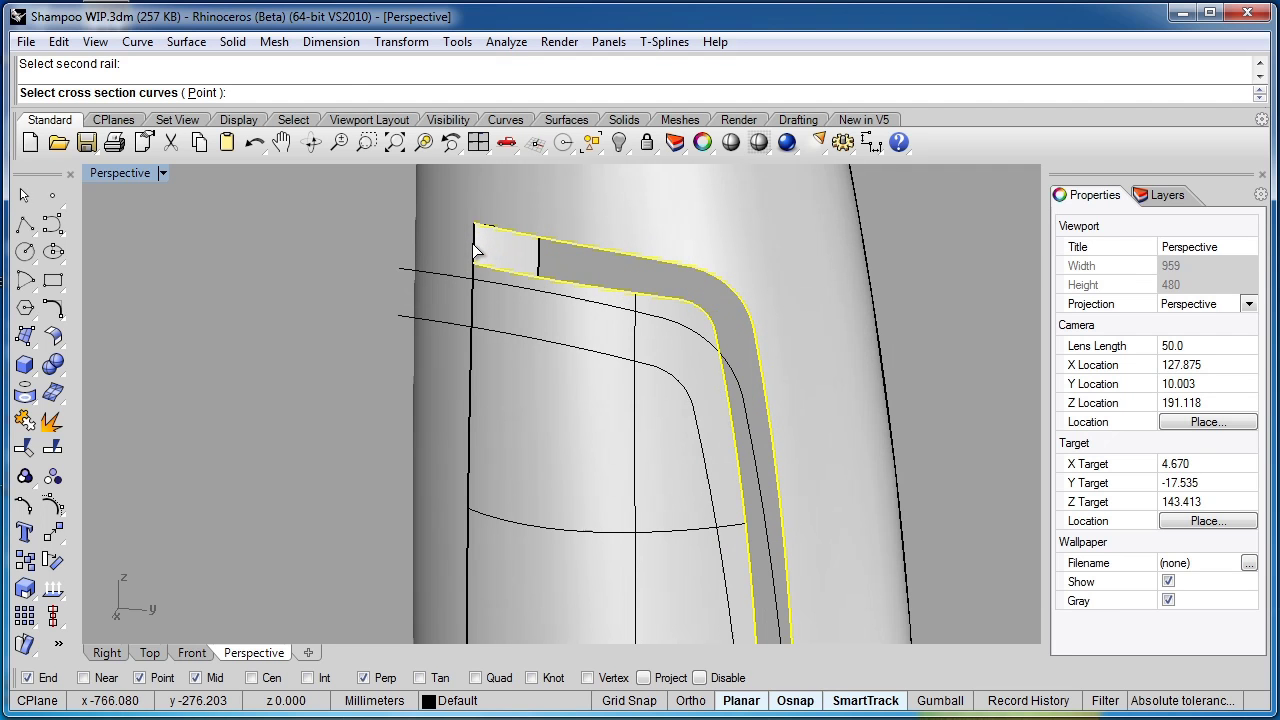
{"action": "left_click", "coordinate": [474, 250]}
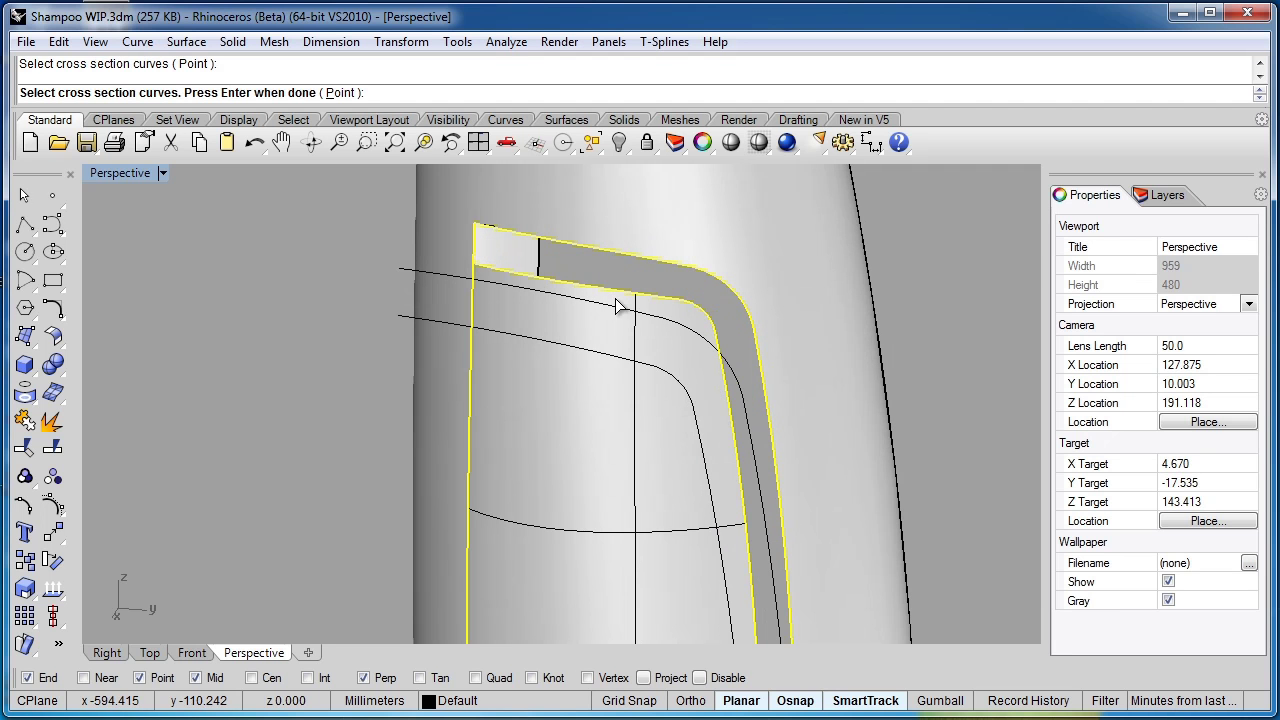
{"action": "scroll", "coordinate": [614, 300], "scroll_direction": "down", "scroll_amount": 5}
{"action": "right_click_drag", "start_coordinate": [617, 305], "coordinate": [572, 283], "text": "shift"}
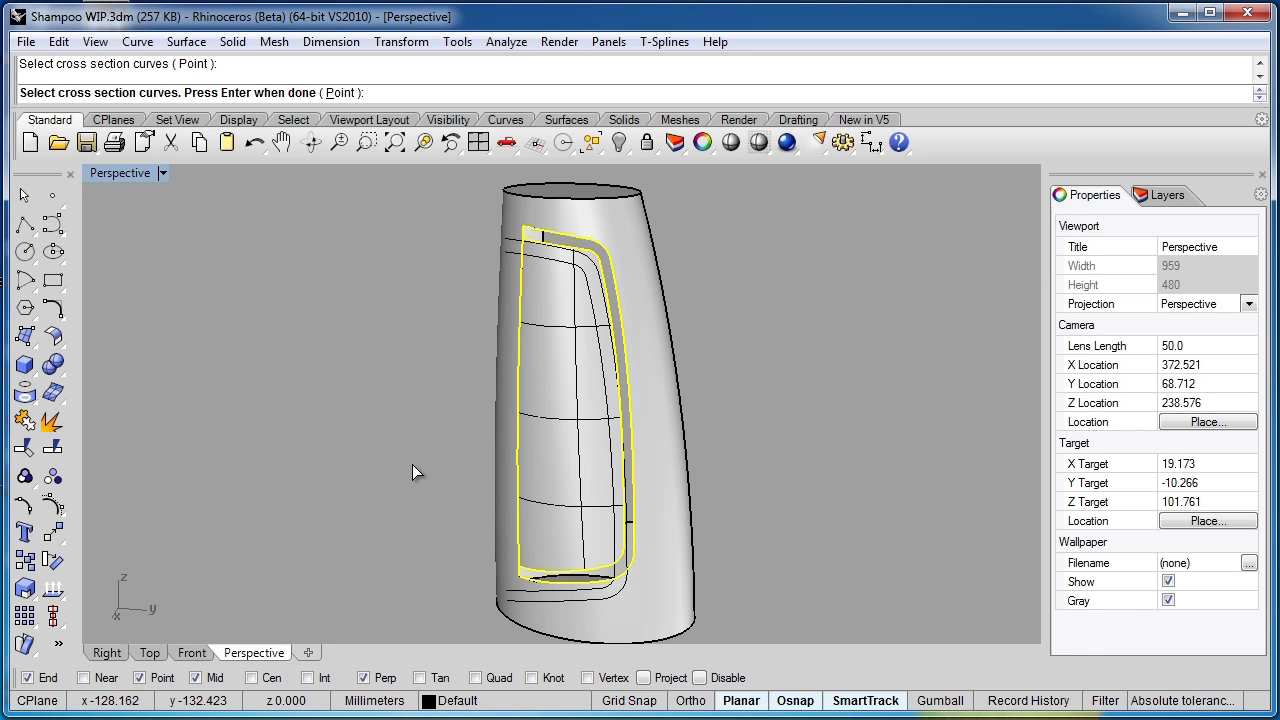
{"action": "key", "text": "Escape"}
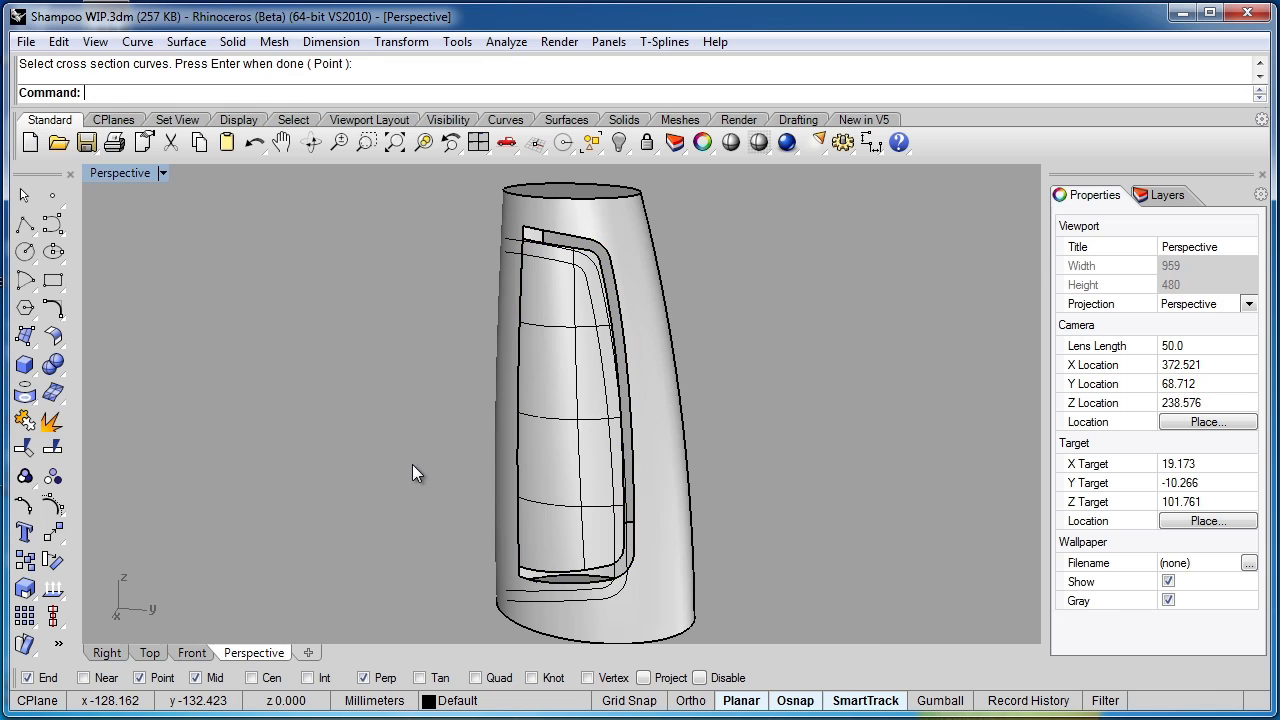
Step: Split the opening's long straight edge at the upper and lower corner endpoints of the inner surface with Split Edge
{"action": "scroll", "coordinate": [524, 244], "scroll_direction": "up", "scroll_amount": 4}
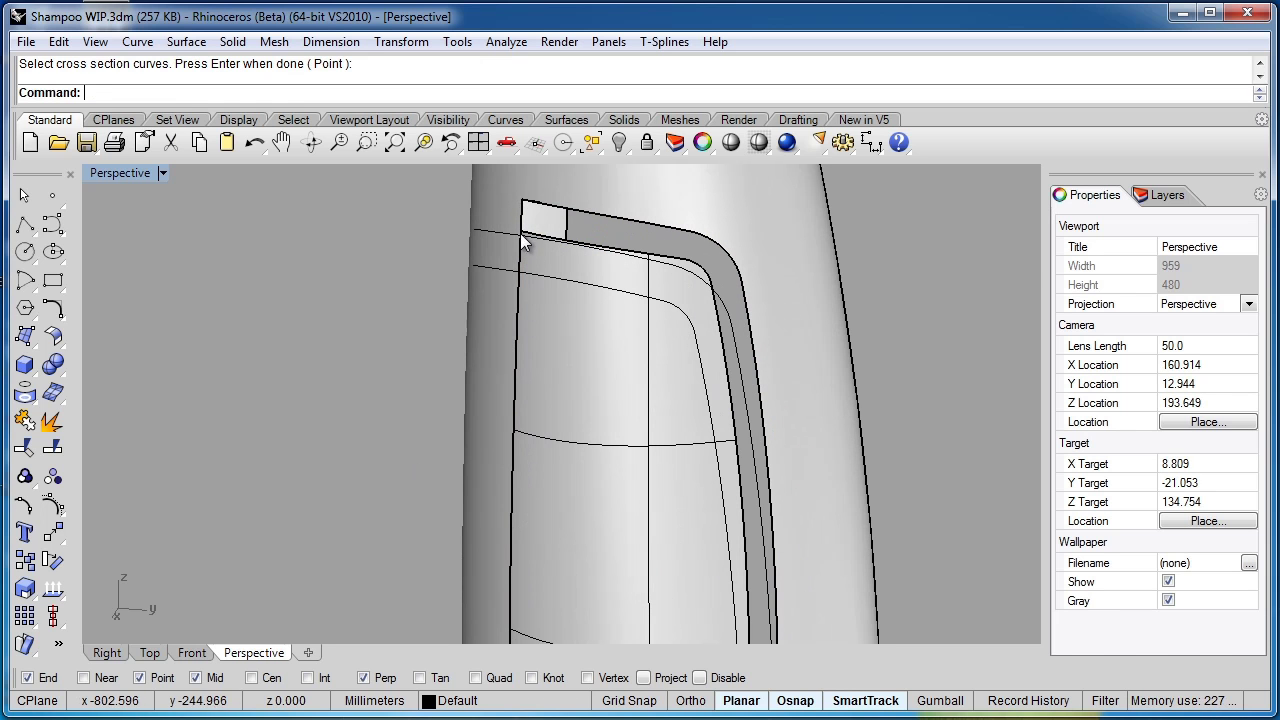
{"action": "scroll", "coordinate": [524, 215], "scroll_direction": "down", "scroll_amount": 4}
{"action": "scroll", "coordinate": [530, 563], "scroll_direction": "up", "scroll_amount": 5}
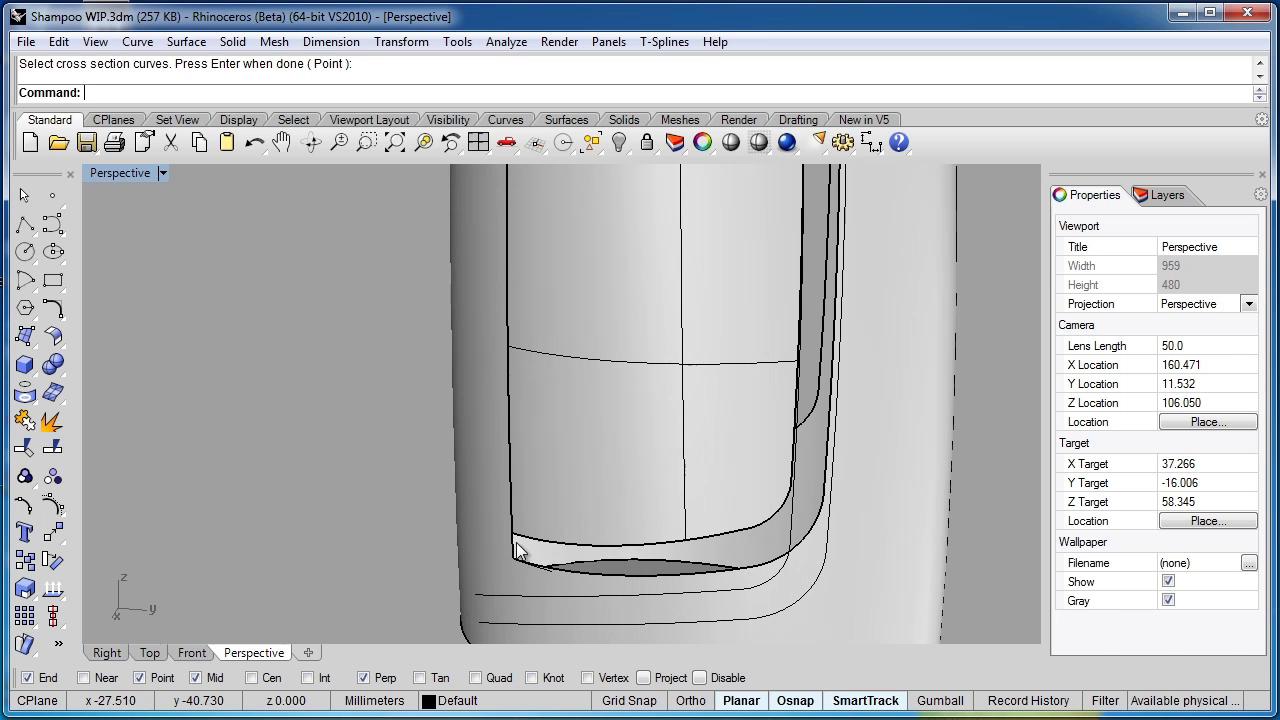
{"action": "scroll", "coordinate": [519, 569], "scroll_direction": "down", "scroll_amount": 5}
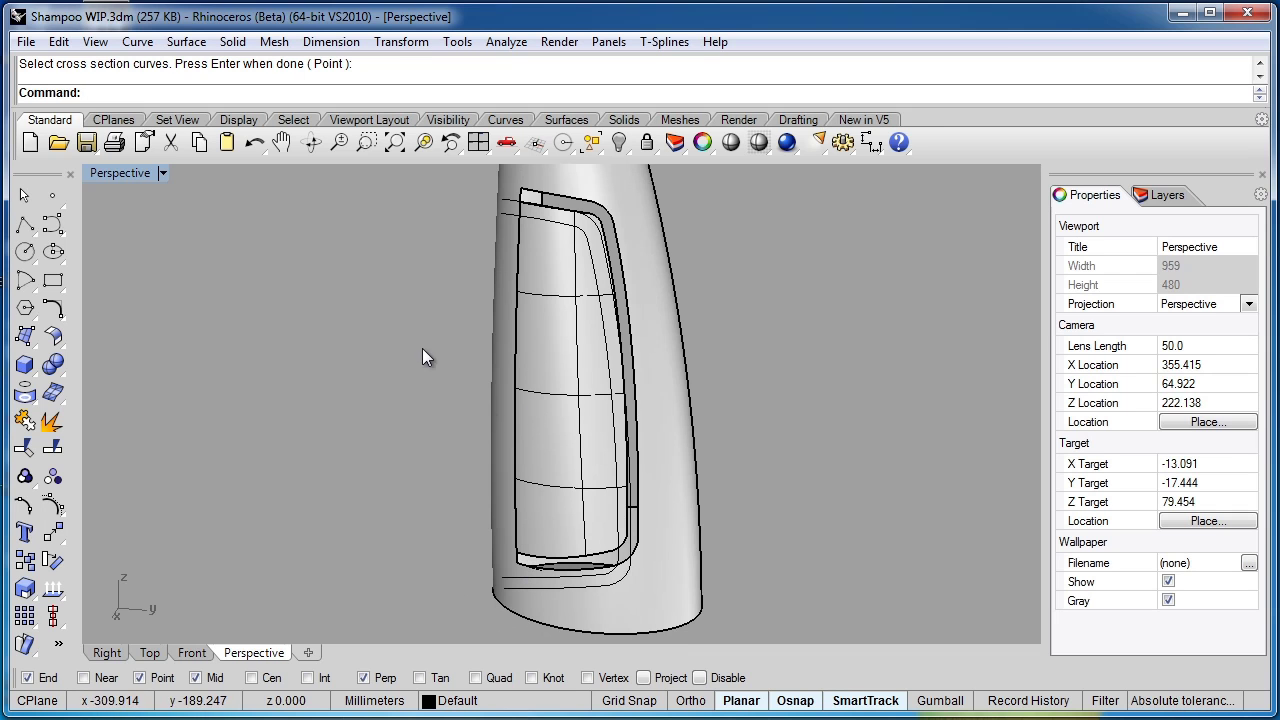
{"action": "left_click", "coordinate": [508, 44]}
{"action": "mouse_move", "coordinate": [448, 305]}
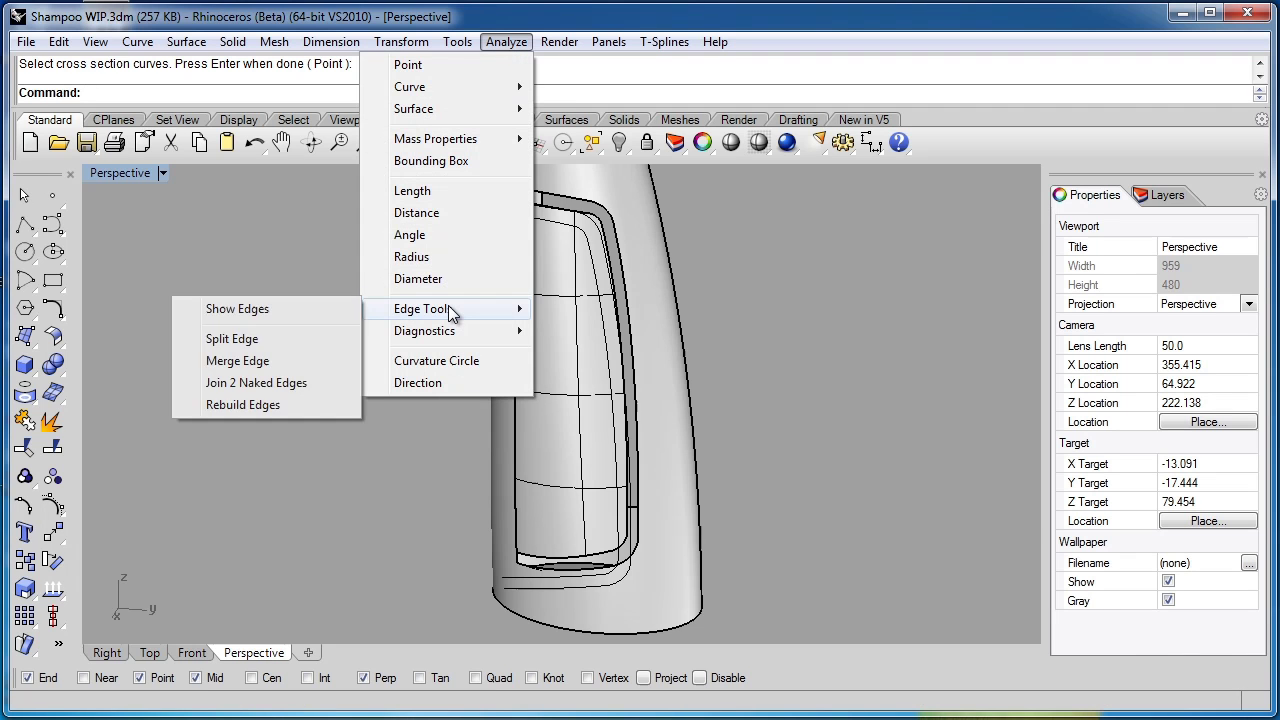
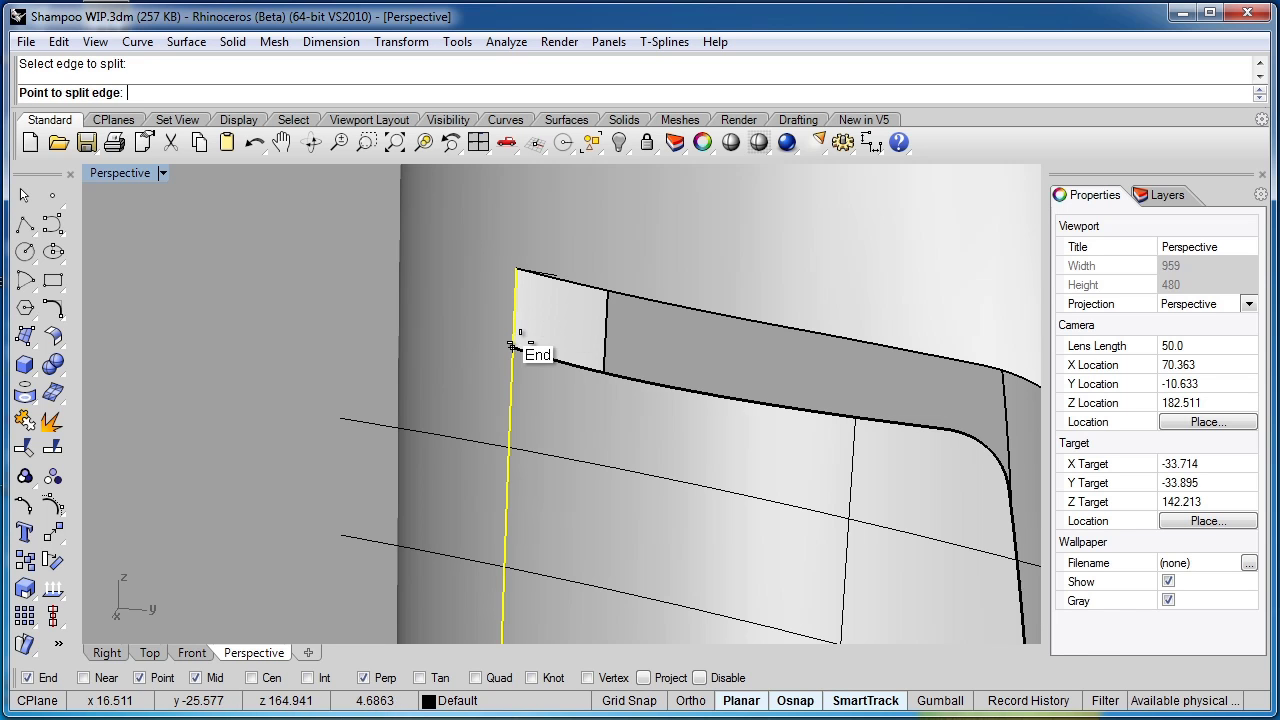
{"action": "left_click", "coordinate": [510, 346]}
{"action": "scroll", "coordinate": [515, 342], "scroll_direction": "down", "scroll_amount": 5}
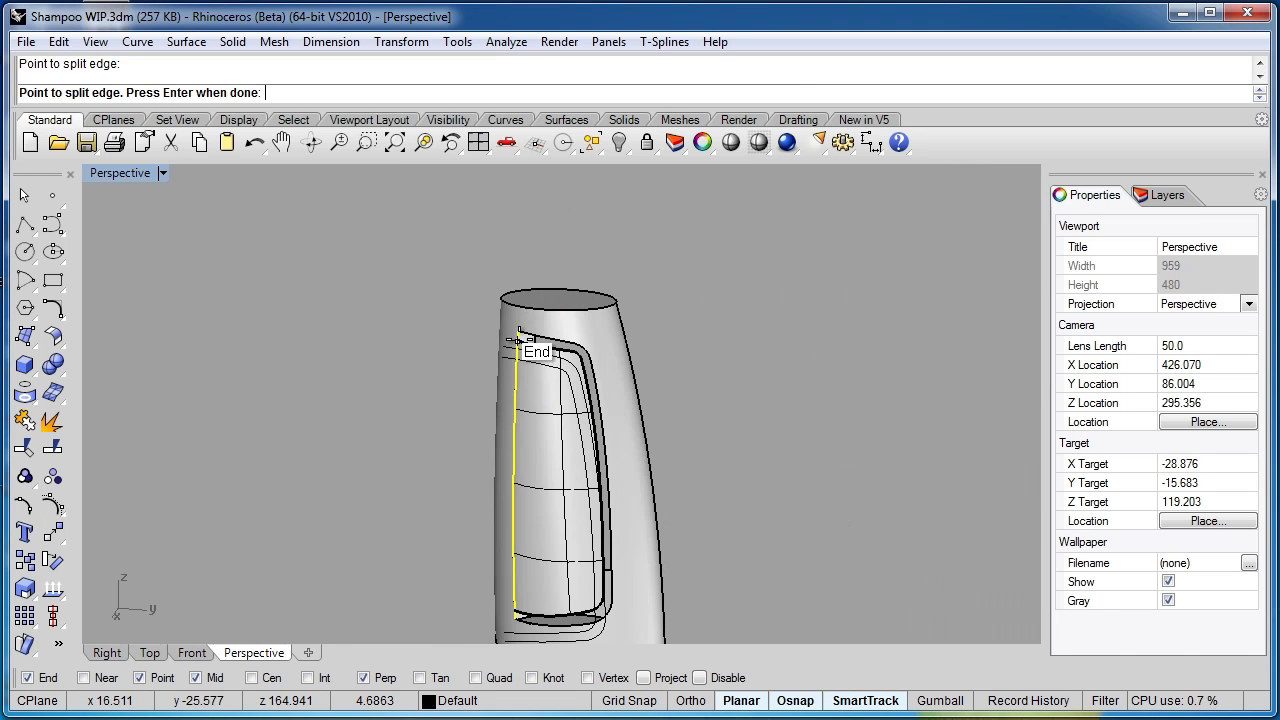
{"action": "scroll", "coordinate": [515, 594], "scroll_direction": "up", "scroll_amount": 10}
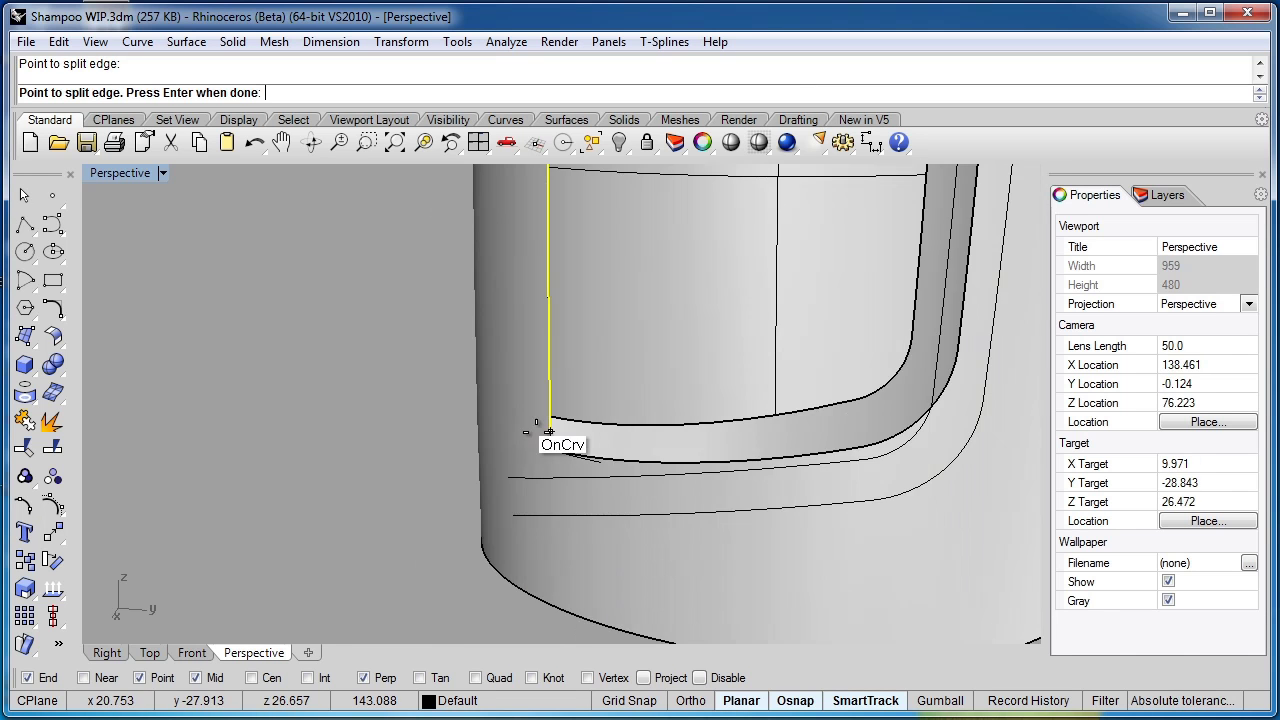
{"action": "left_click", "coordinate": [571, 391]}
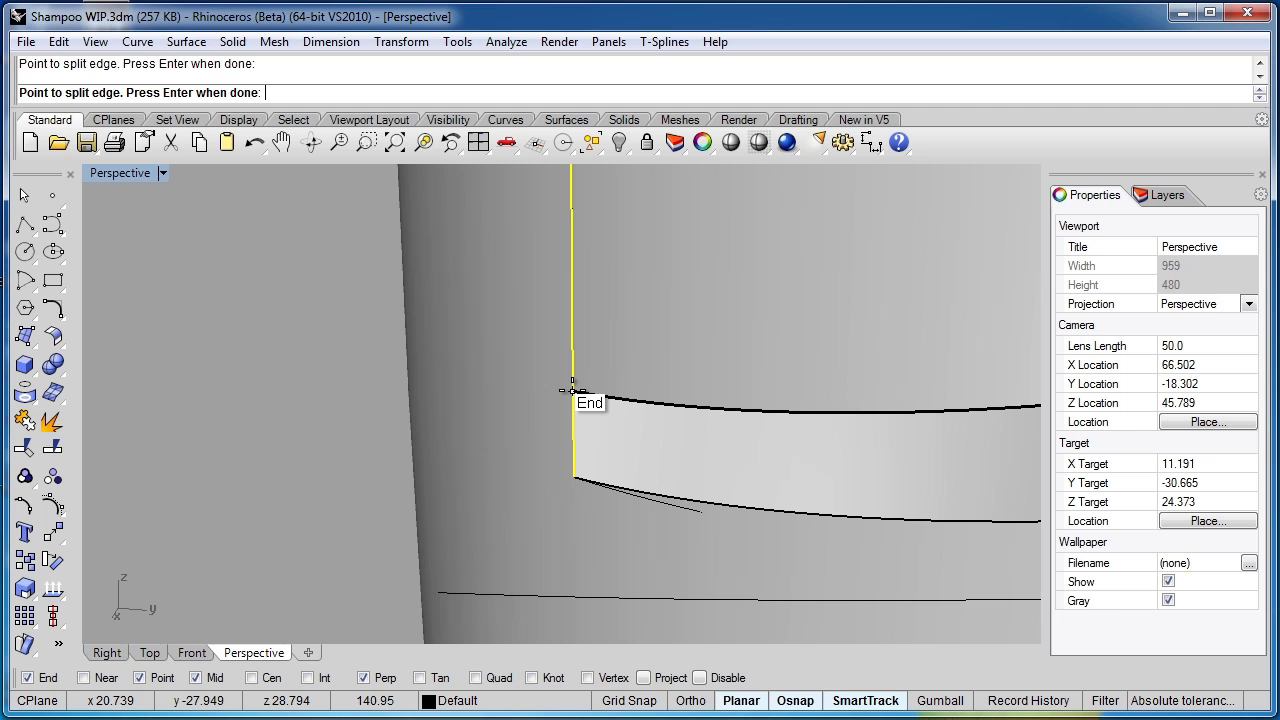
{"action": "key", "text": "Return"}
{"action": "scroll", "coordinate": [270, 399], "scroll_direction": "down", "scroll_amount": 3}
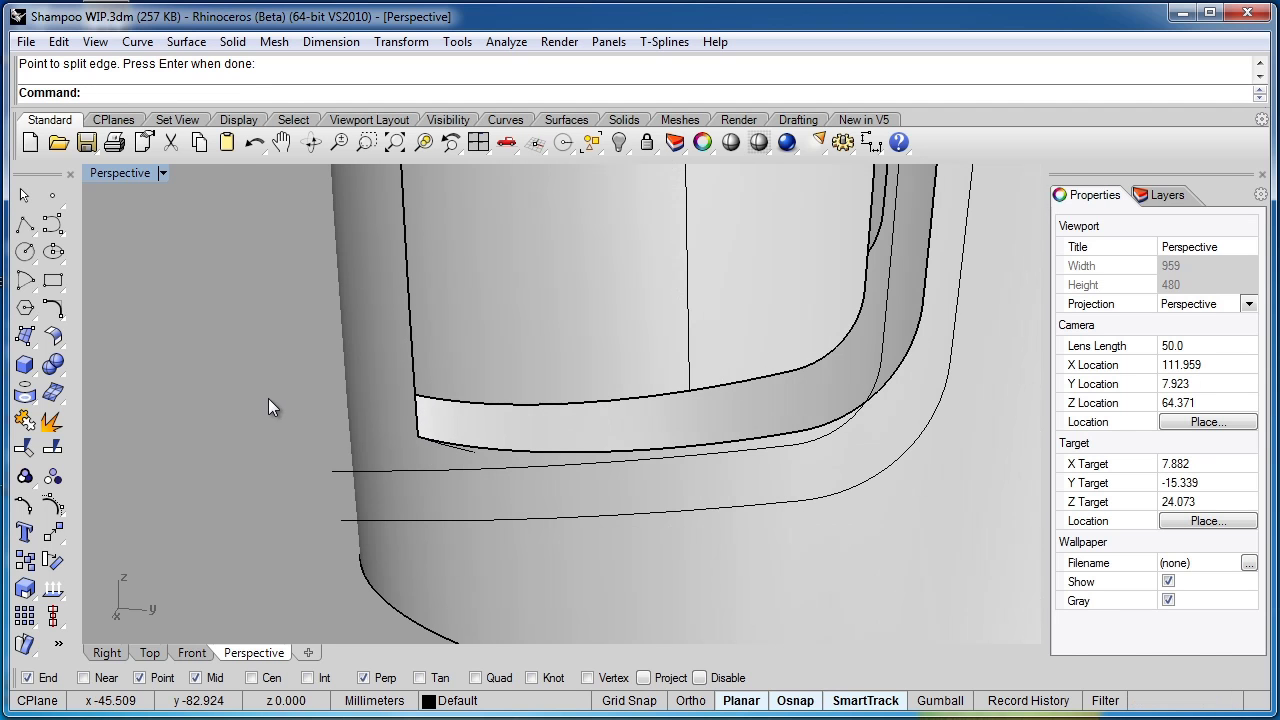
Step: Start a two-rail sweep along the opening's rounded edge and the inner surface's edge, with the upper short edge segment as cross section
{"action": "left_click", "coordinate": [186, 41]}
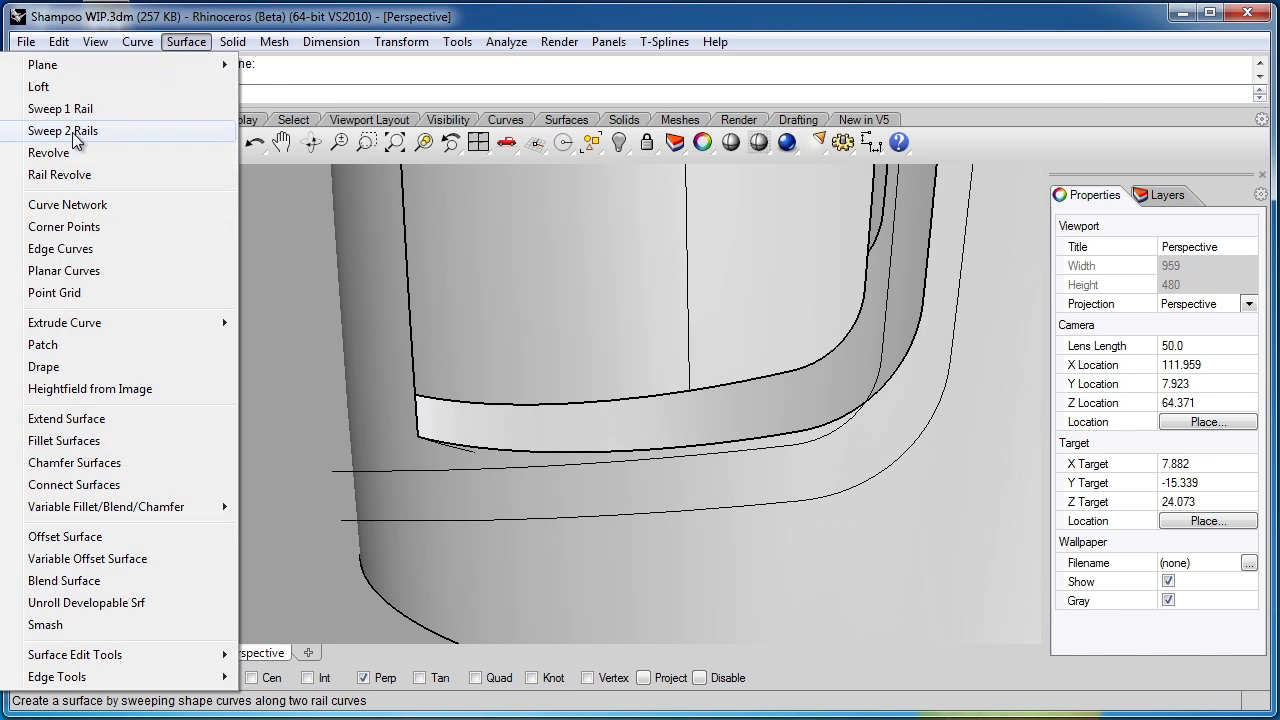
{"action": "left_click", "coordinate": [80, 129]}
{"action": "right_click_drag", "start_coordinate": [567, 530], "coordinate": [580, 358]}
{"action": "left_click", "coordinate": [594, 323]}
{"action": "left_click", "coordinate": [589, 350]}
{"action": "scroll", "coordinate": [505, 333], "scroll_direction": "up", "scroll_amount": 3}
{"action": "left_click", "coordinate": [506, 337]}
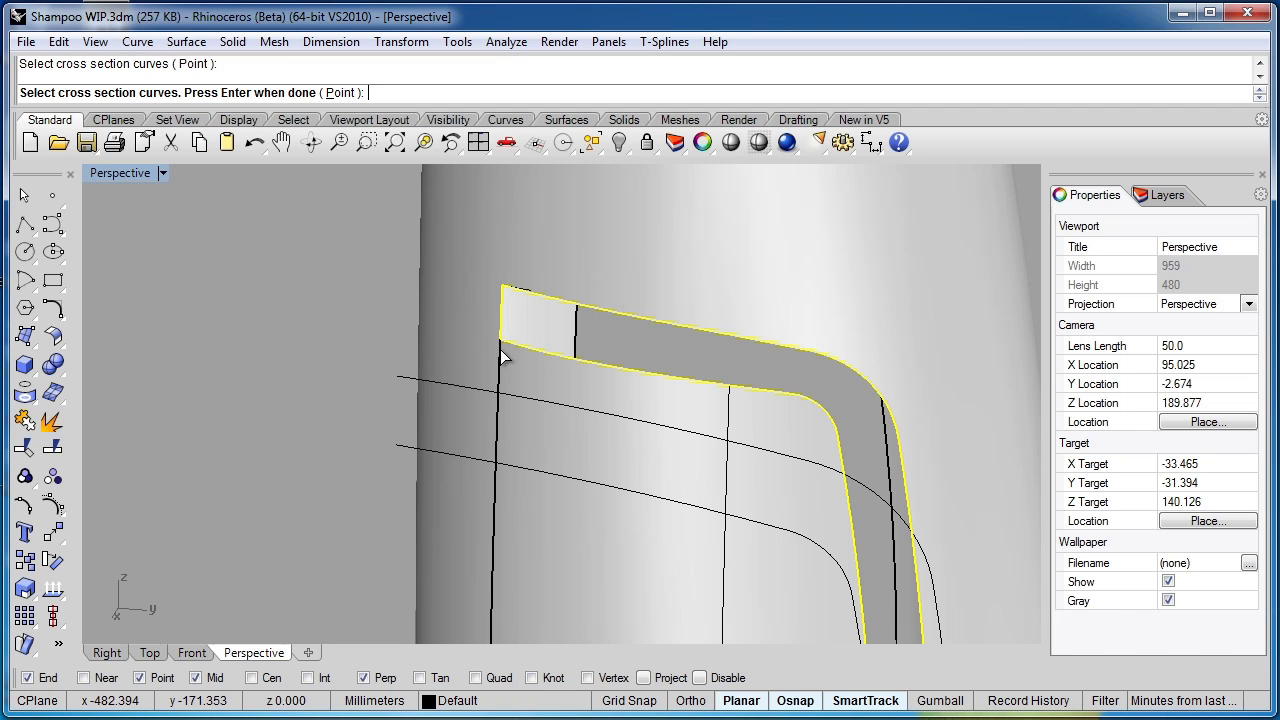
Step: Add the short edge segment at the gap's lower end as the second cross section and complete the cross-section selection
{"action": "scroll", "coordinate": [495, 580], "scroll_direction": "down", "scroll_amount": 3}
{"action": "right_click_drag", "start_coordinate": [597, 440], "coordinate": [645, 219]}
{"action": "scroll", "coordinate": [572, 626], "scroll_direction": "up", "scroll_amount": 5}
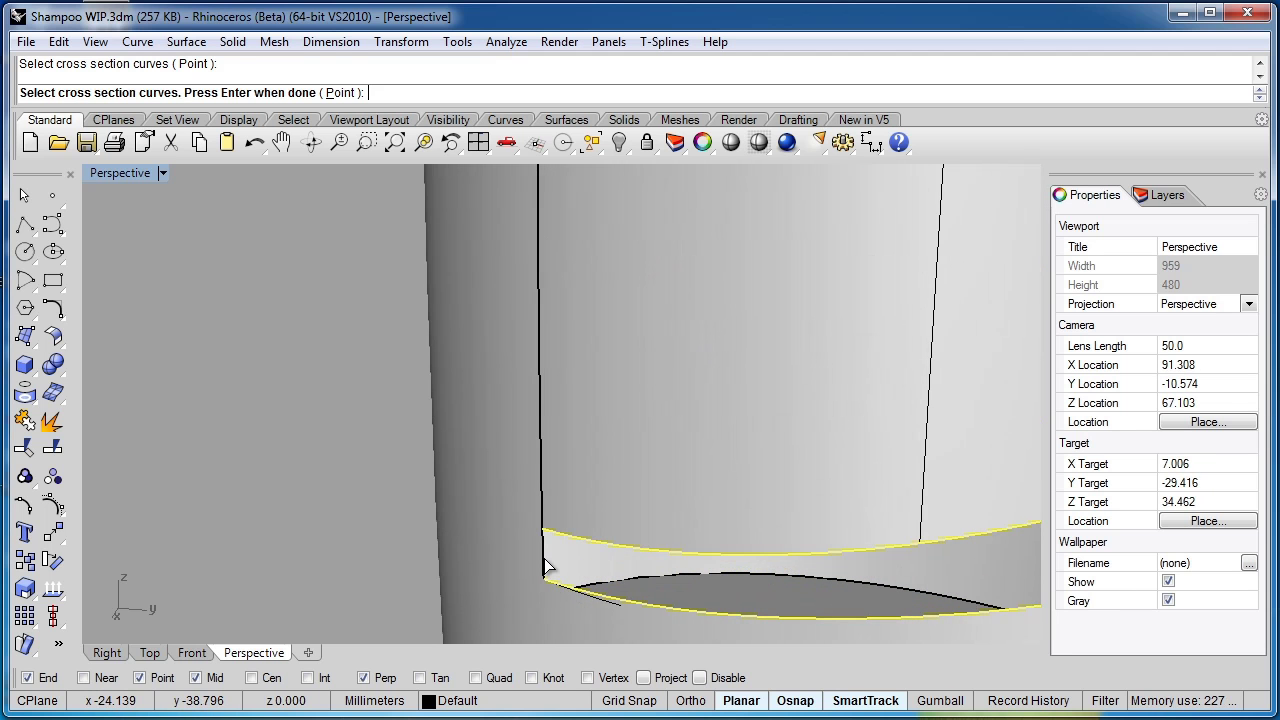
{"action": "left_click", "coordinate": [544, 567]}
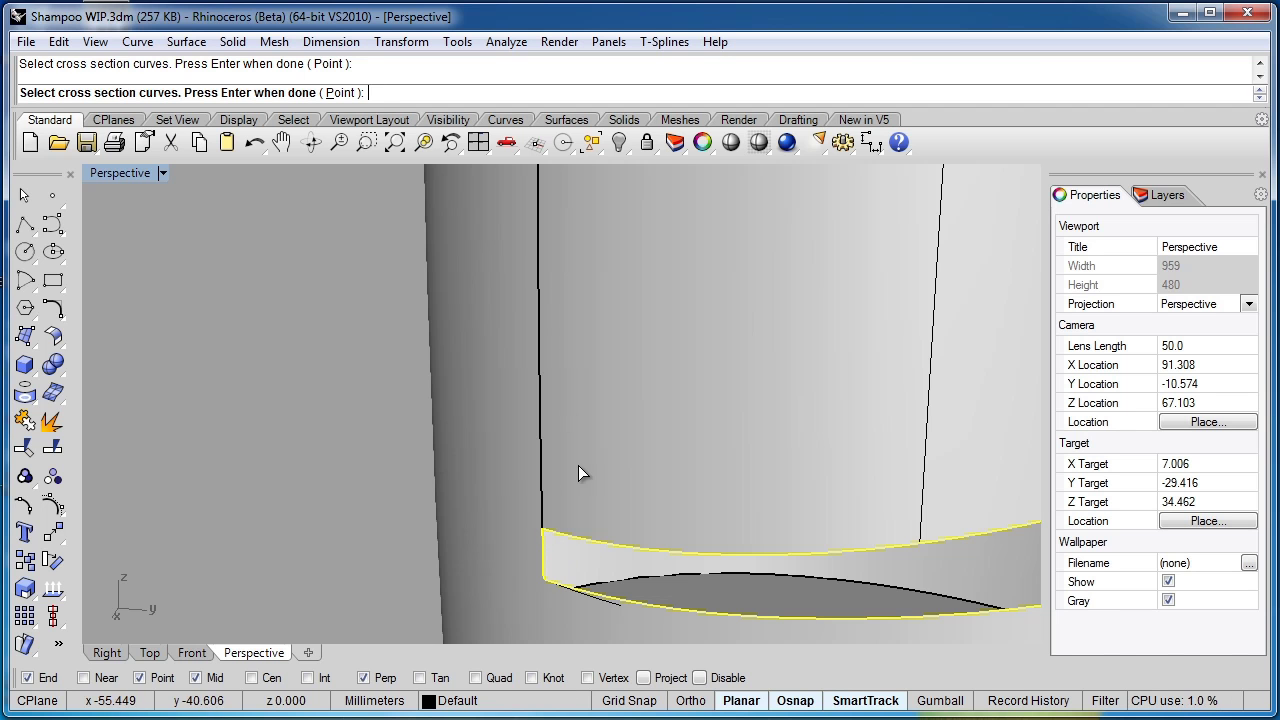
{"action": "scroll", "coordinate": [599, 434], "scroll_direction": "down", "scroll_amount": 6}
{"action": "scroll", "coordinate": [591, 520], "scroll_direction": "up", "scroll_amount": 3}
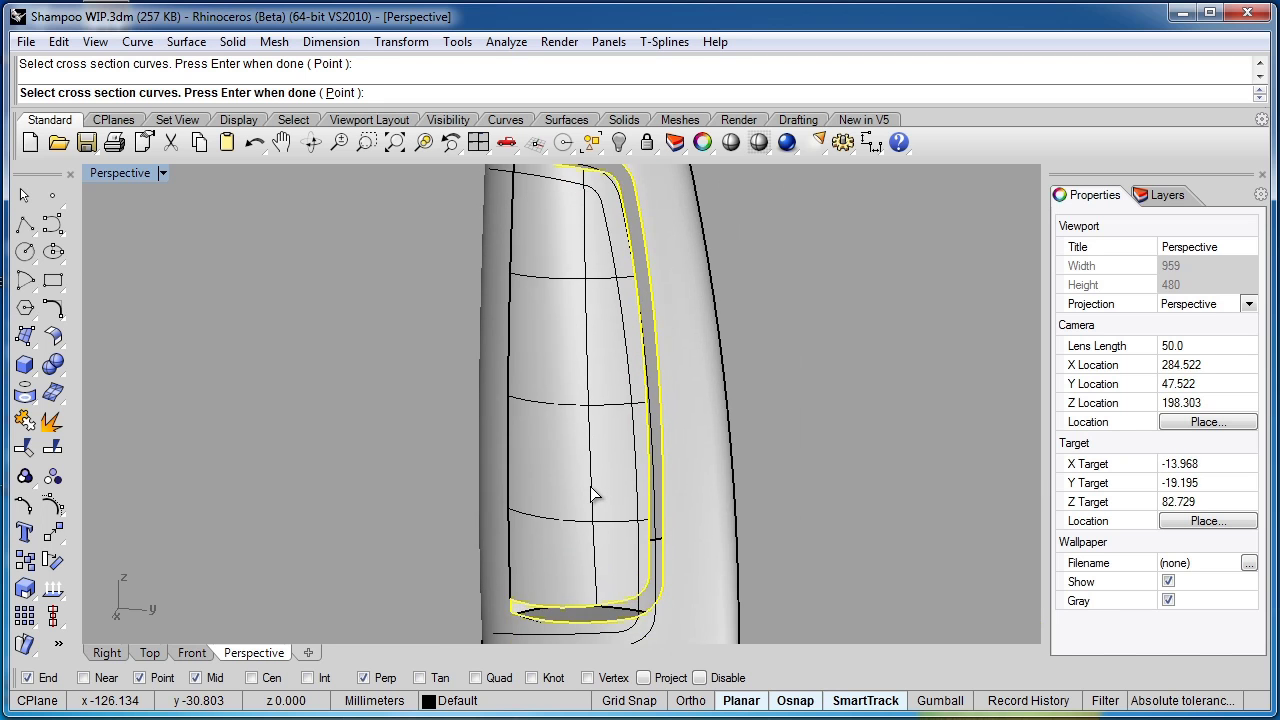
{"action": "scroll", "coordinate": [591, 493], "scroll_direction": "down", "scroll_amount": 1}
{"action": "key", "text": "Return"}
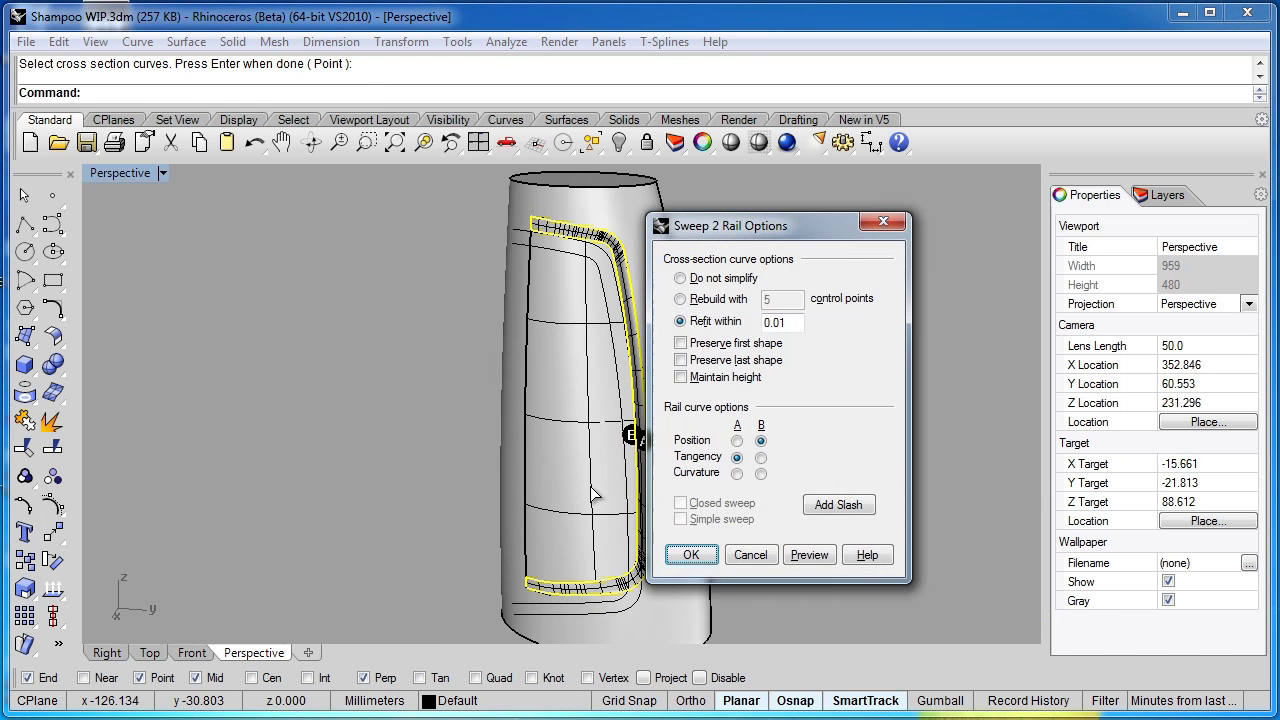
Step: Set rail B to Tangency in the sweep options and preview the transition surface around the opening's lower corner
{"action": "left_click_drag", "start_coordinate": [820, 240], "coordinate": [908, 236]}
{"action": "right_click_drag", "start_coordinate": [730, 405], "coordinate": [670, 405], "text": "shift"}
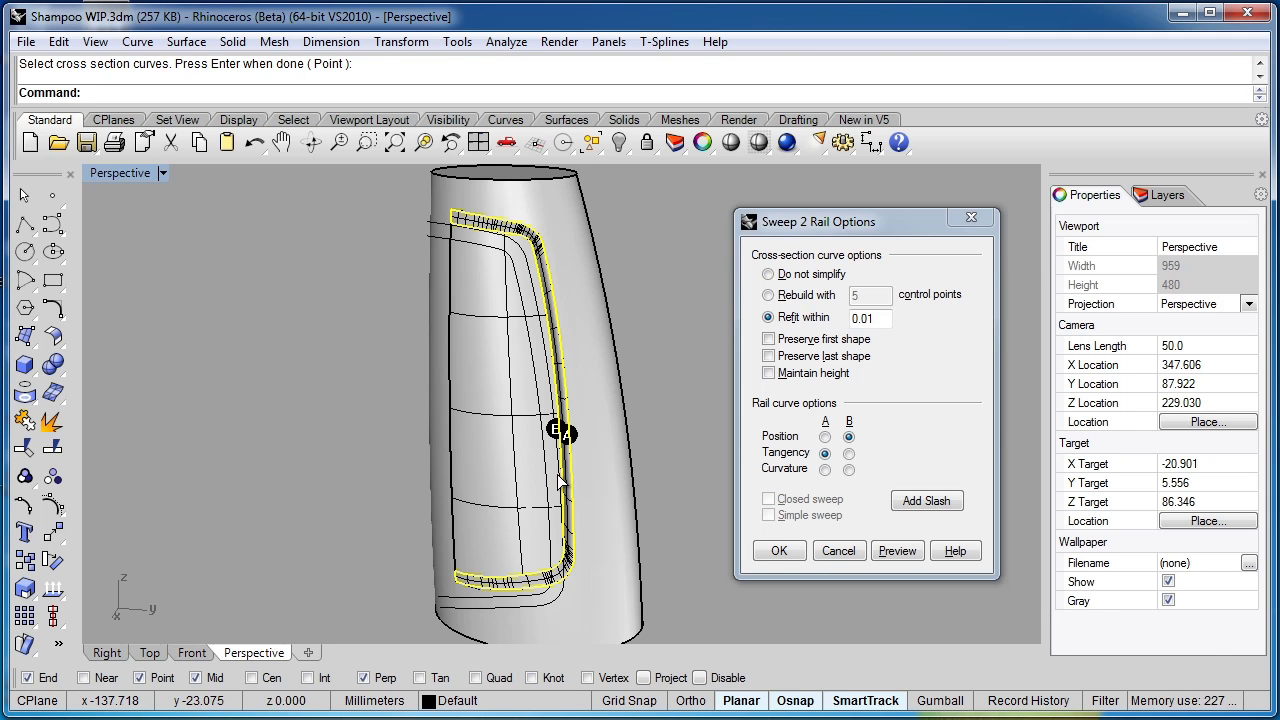
{"action": "scroll", "coordinate": [575, 432], "scroll_direction": "up", "scroll_amount": 2}
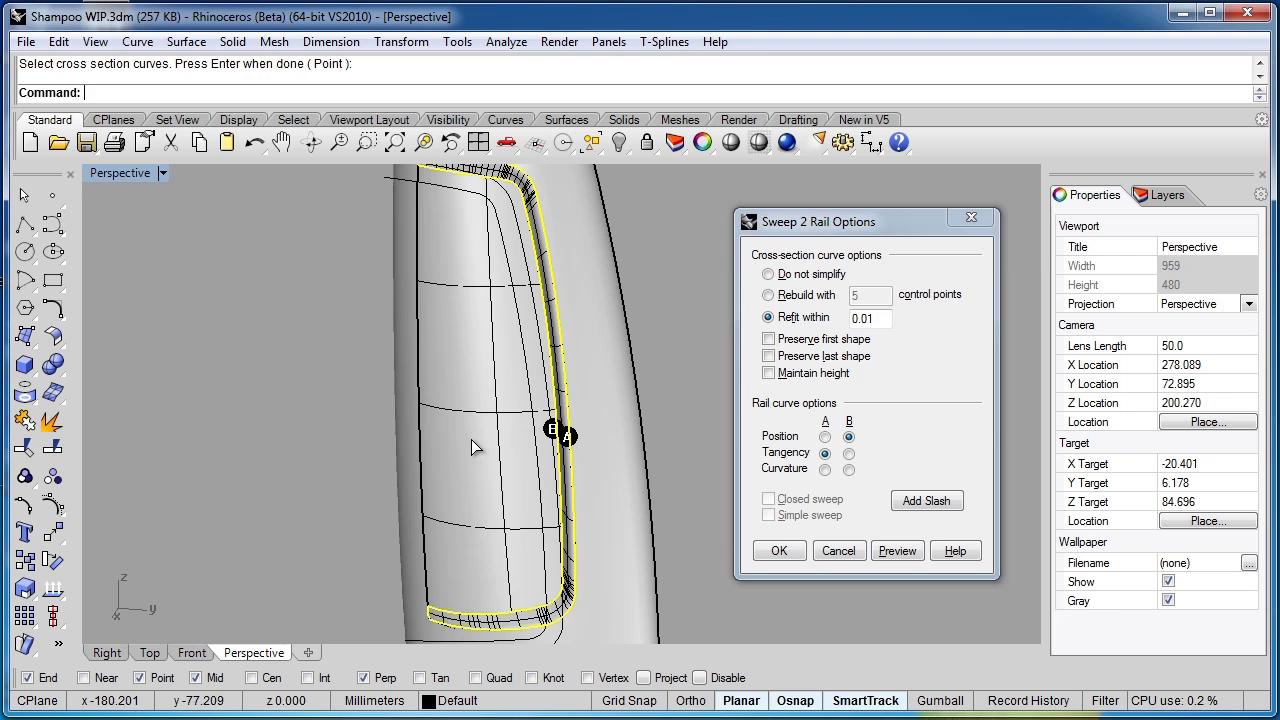
{"action": "left_click", "coordinate": [849, 454]}
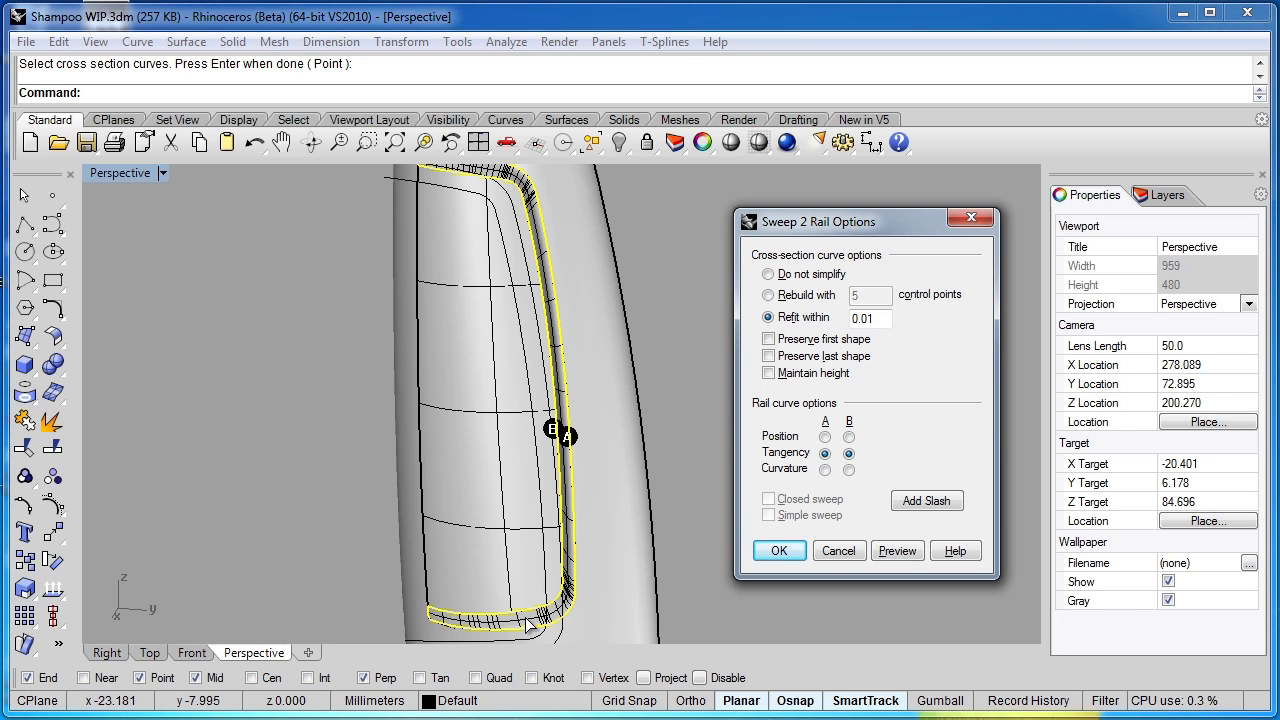
{"action": "left_click", "coordinate": [896, 550]}
{"action": "scroll", "coordinate": [549, 585], "scroll_direction": "up", "scroll_amount": 8}
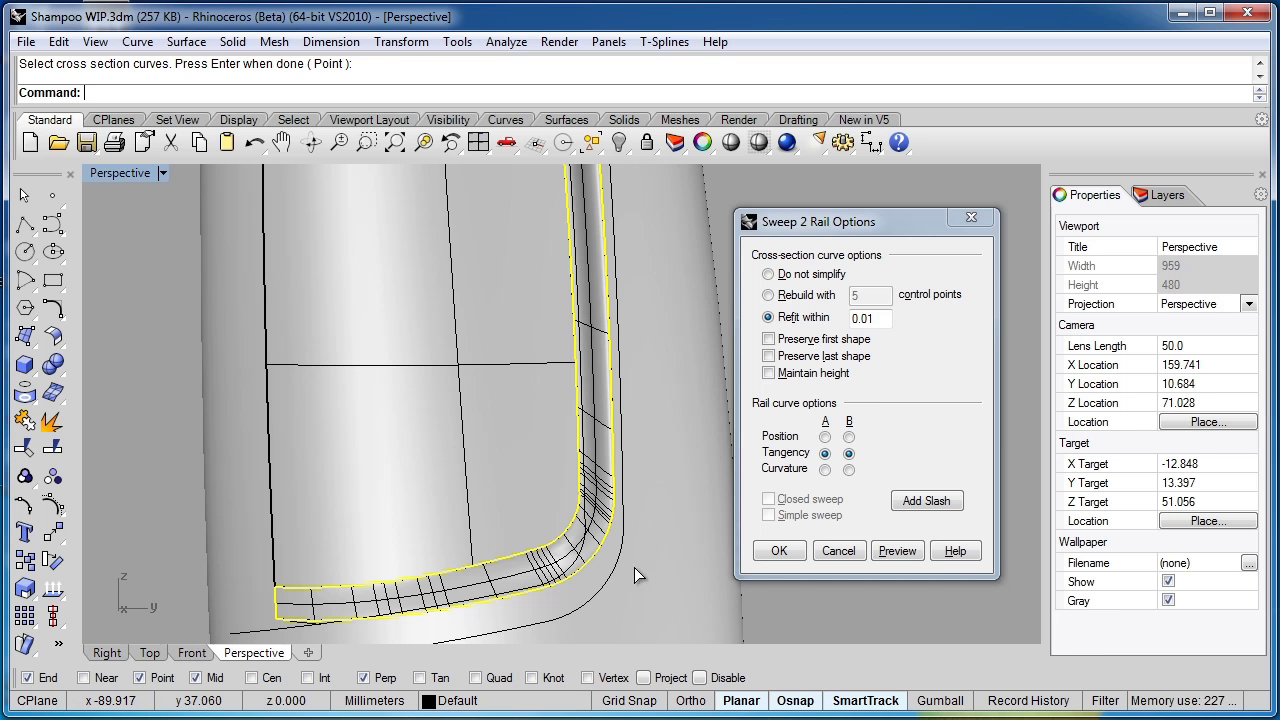
Step: Start adding slashes to the sweep and place the first one across the middle of the gap's lower run
{"action": "right_click_drag", "start_coordinate": [651, 567], "coordinate": [615, 470]}
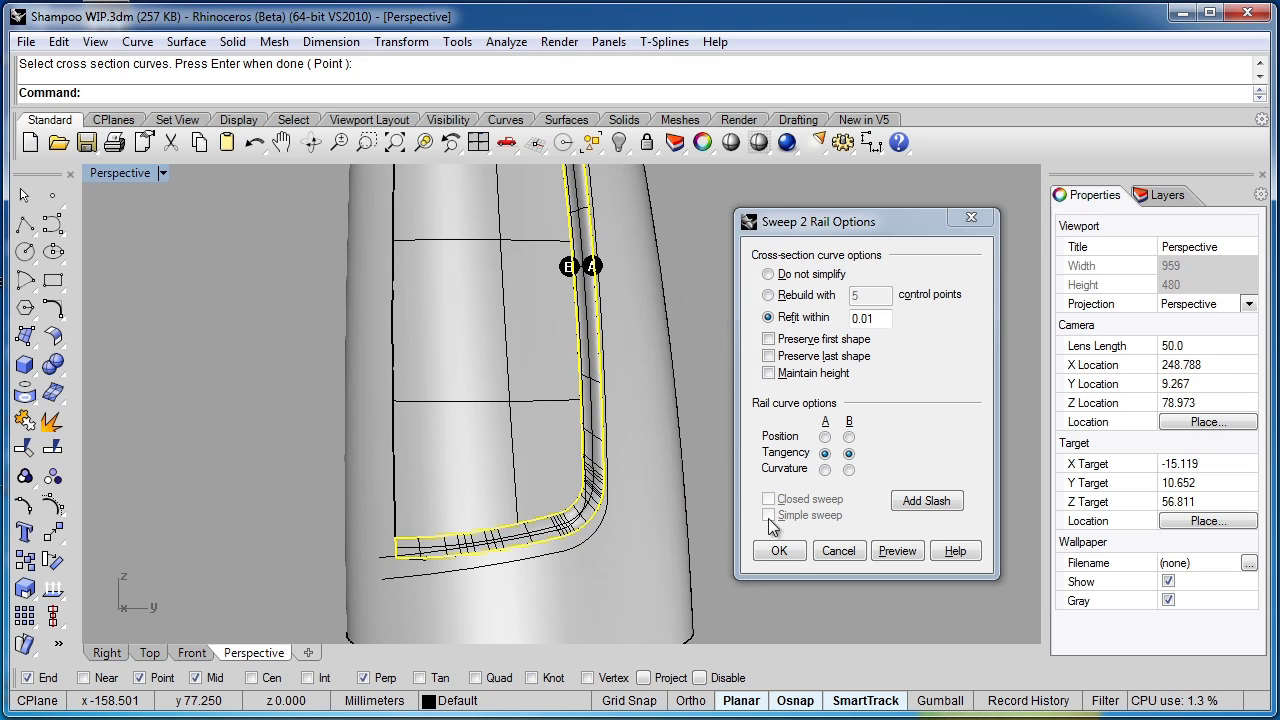
{"action": "left_click", "coordinate": [922, 508]}
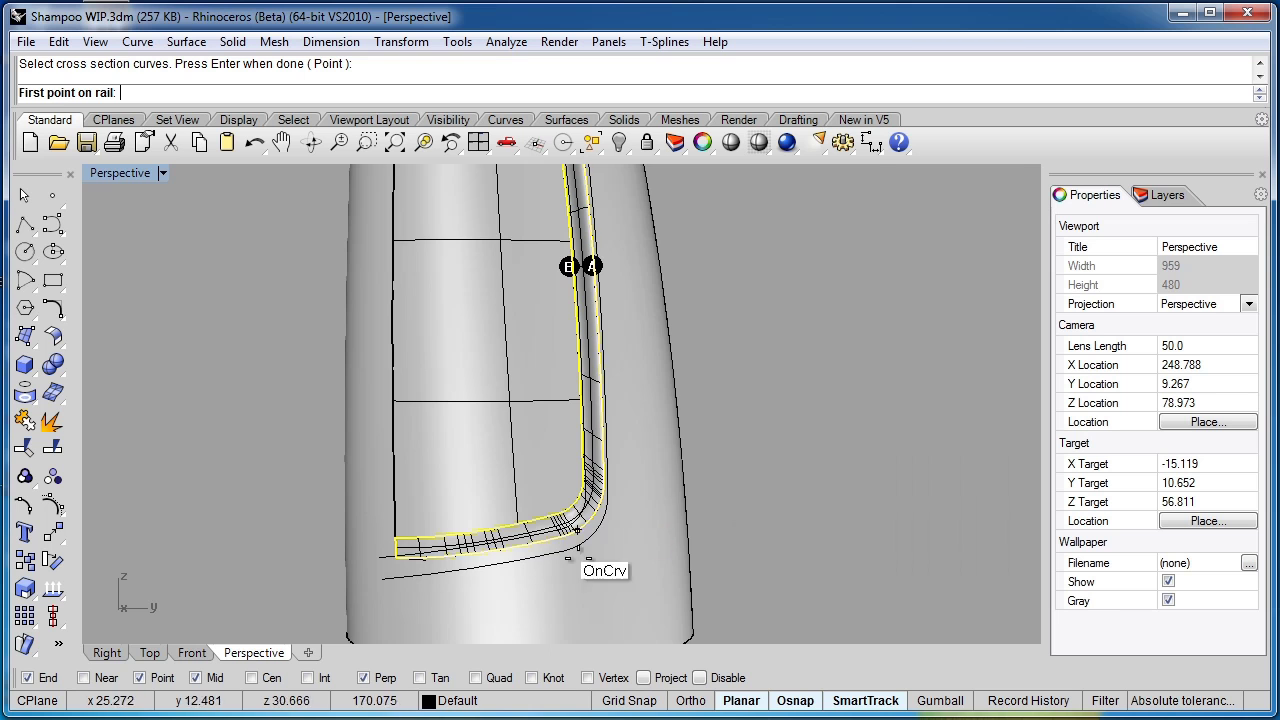
{"action": "scroll", "coordinate": [470, 590], "scroll_direction": "up", "scroll_amount": 5}
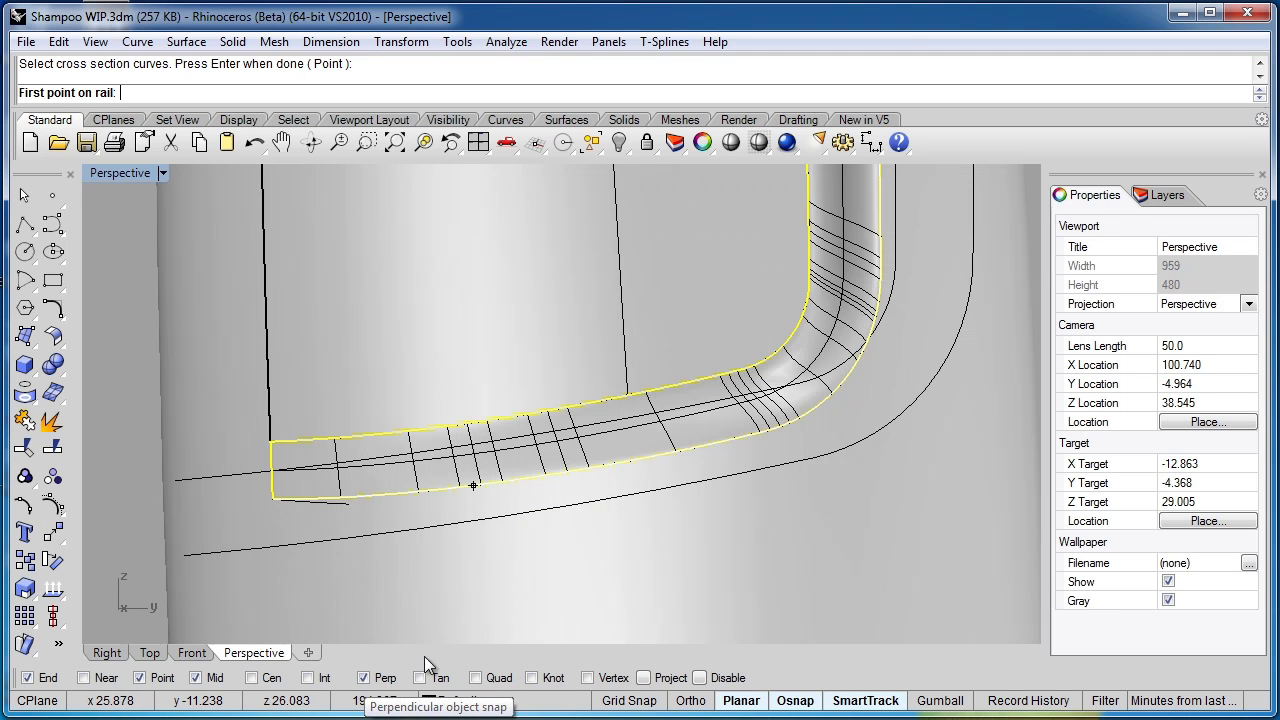
{"action": "left_click", "coordinate": [554, 410]}
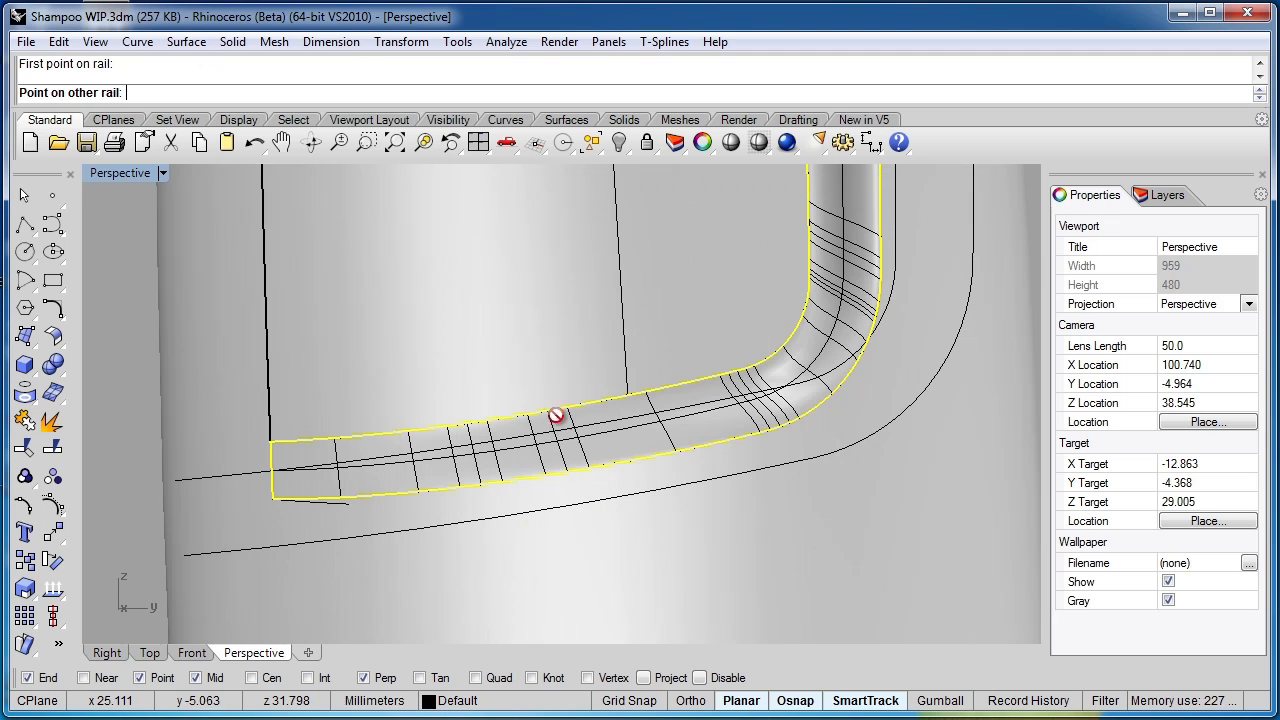
{"action": "left_click", "coordinate": [566, 474]}
Step: Add slashes between the two rails at both ends of the gap's lower rounded corner
{"action": "right_click_drag", "start_coordinate": [680, 452], "coordinate": [716, 480]}
{"action": "scroll", "coordinate": [671, 491], "scroll_direction": "up", "scroll_amount": 5}
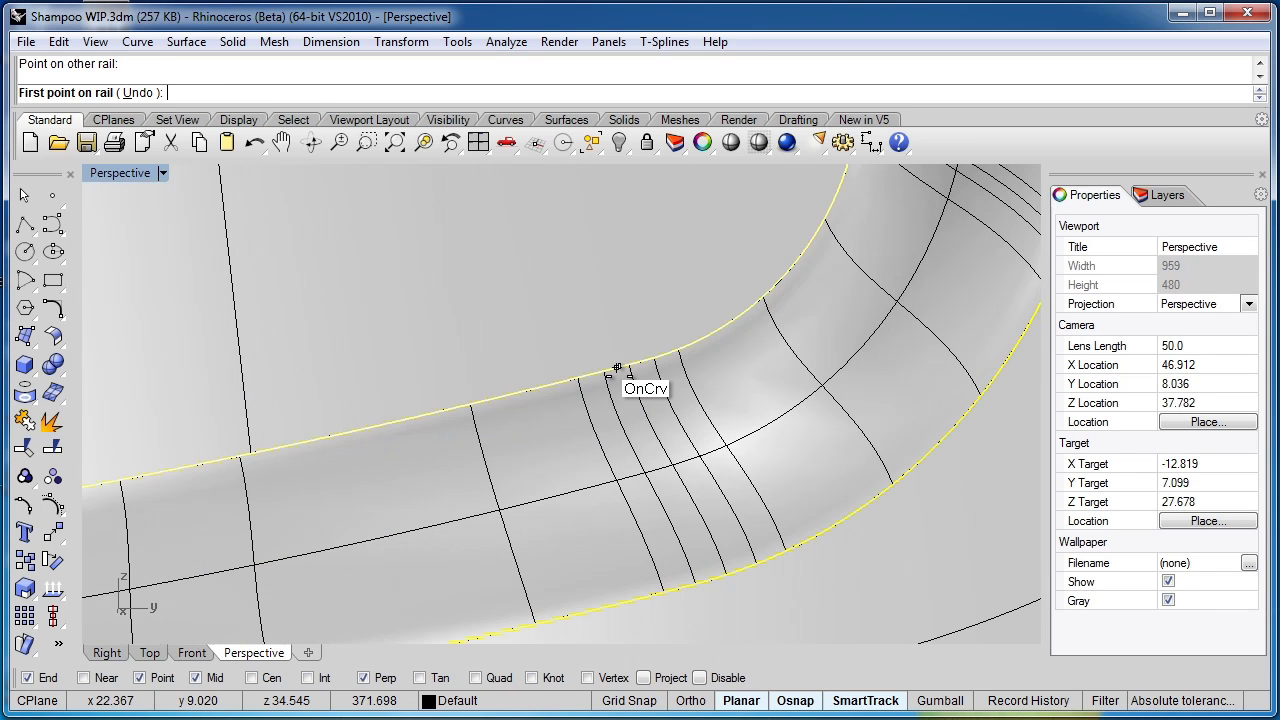
{"action": "left_click", "coordinate": [618, 369]}
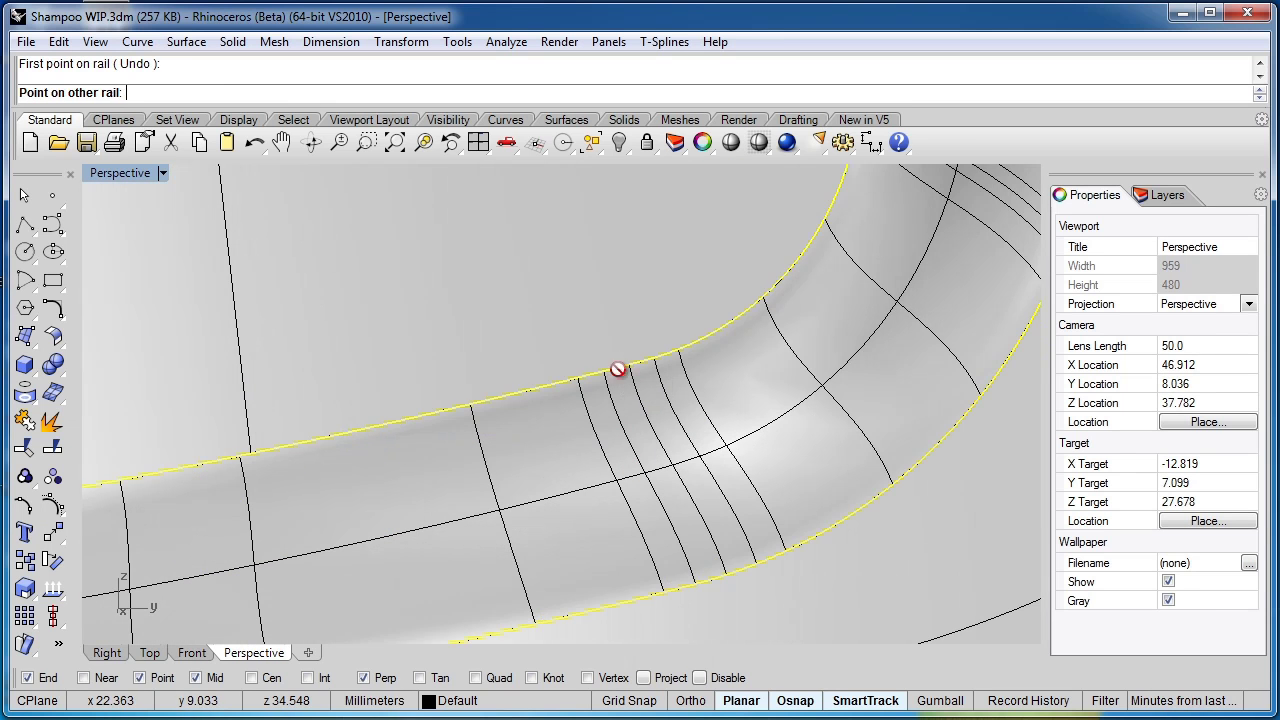
{"action": "left_click", "coordinate": [686, 582]}
{"action": "scroll", "coordinate": [688, 585], "scroll_direction": "down", "scroll_amount": 5}
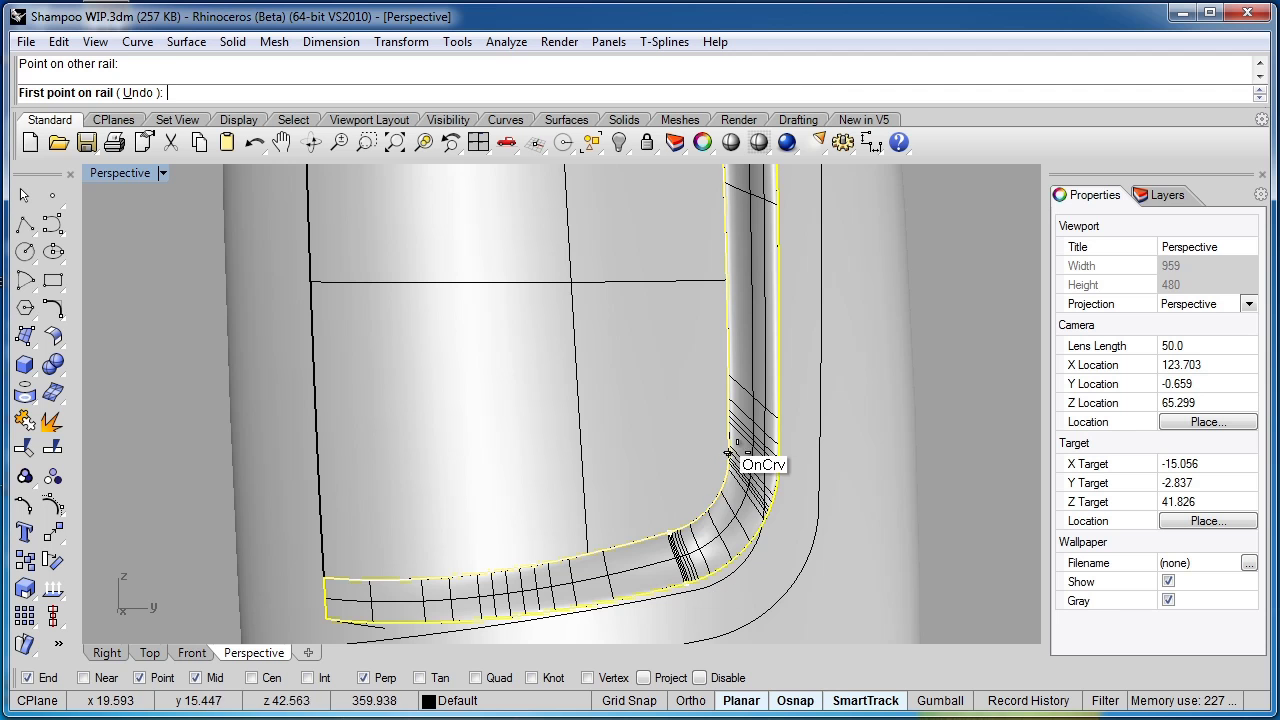
{"action": "left_click", "coordinate": [727, 442]}
{"action": "left_click", "coordinate": [777, 446]}
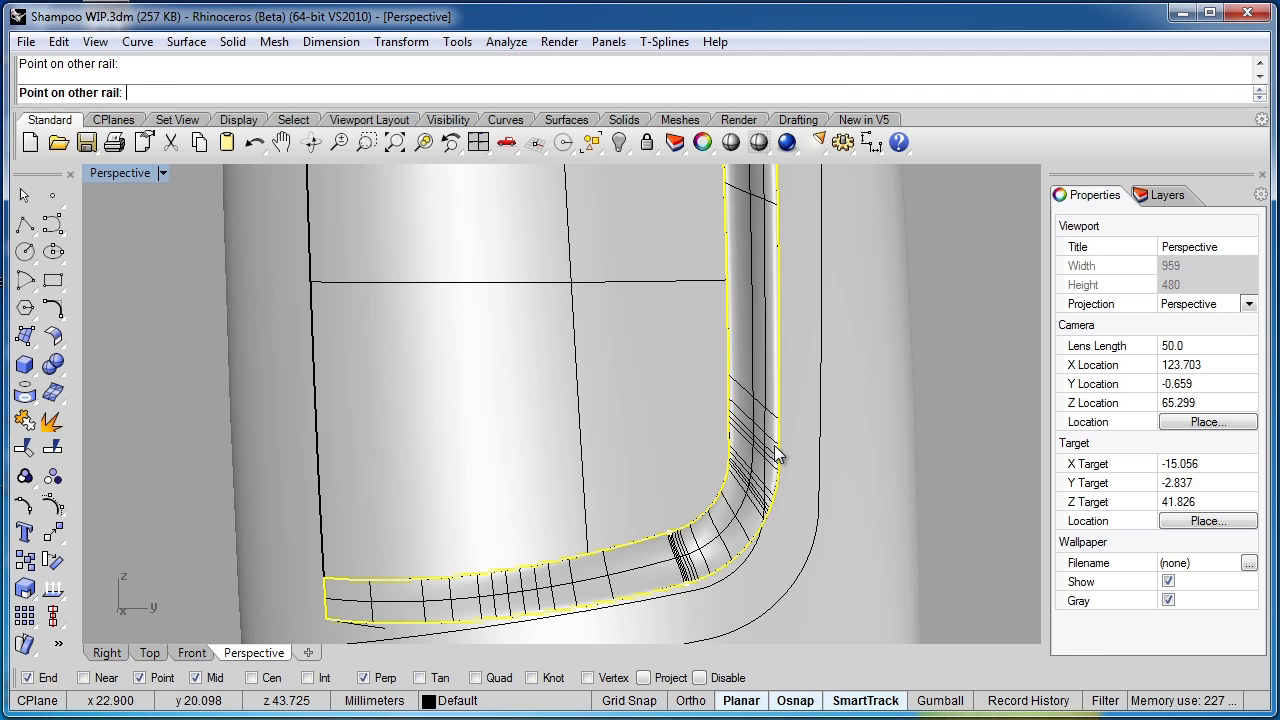
Step: Add two slashes between the rails along the long straight side of the gap
{"action": "right_click_drag", "start_coordinate": [778, 428], "coordinate": [803, 523], "text": "shift"}
{"action": "left_click", "coordinate": [694, 357]}
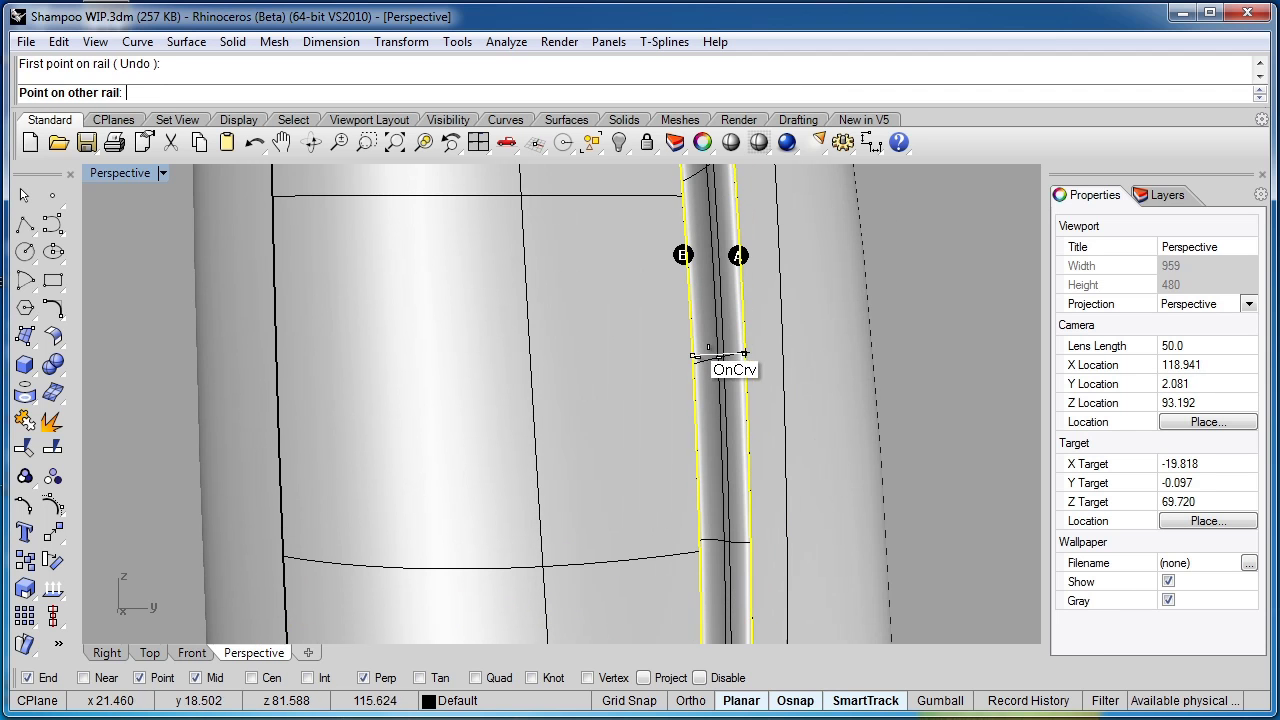
{"action": "left_click", "coordinate": [735, 372]}
{"action": "right_click_drag", "start_coordinate": [751, 386], "coordinate": [755, 328]}
{"action": "left_click", "coordinate": [692, 297]}
{"action": "left_click", "coordinate": [697, 305]}
Step: Add slashes between the rails at both ends of the gap's upper rounded corner
{"action": "scroll", "coordinate": [729, 500], "scroll_direction": "down", "scroll_amount": 4}
{"action": "scroll", "coordinate": [723, 471], "scroll_direction": "up", "scroll_amount": 4}
{"action": "left_click", "coordinate": [709, 429]}
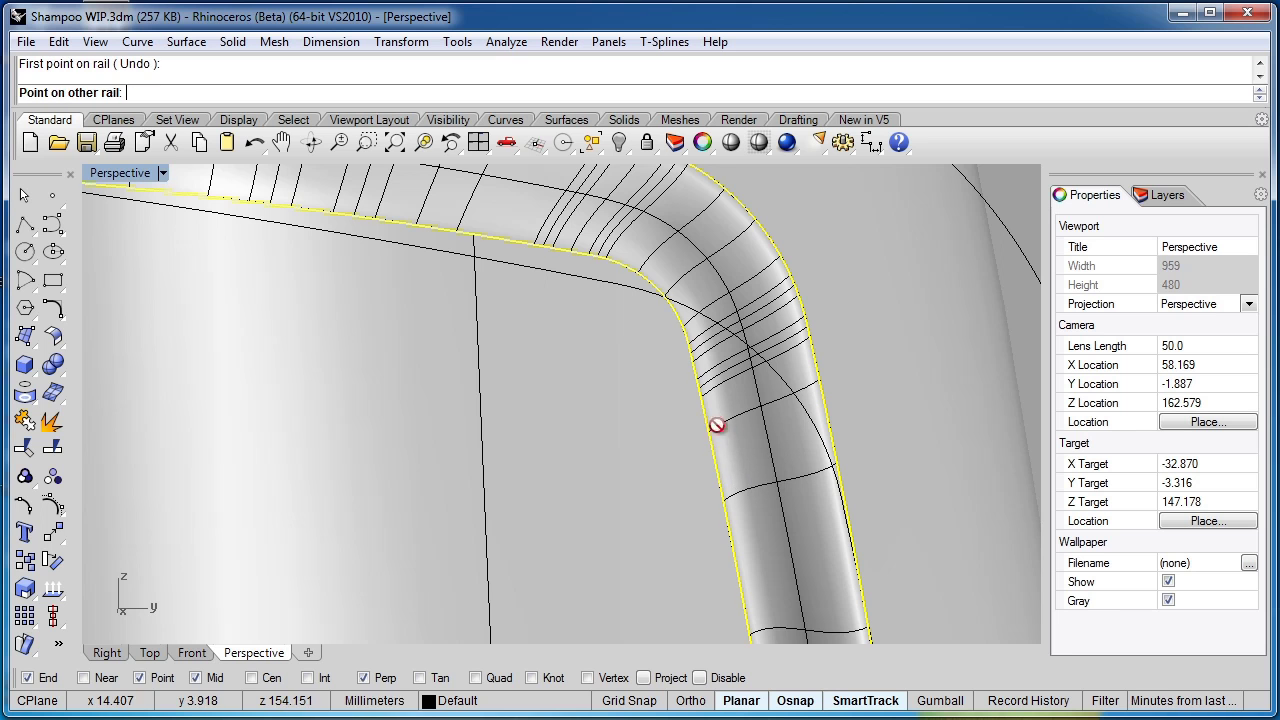
{"action": "left_click", "coordinate": [820, 397]}
{"action": "right_click_drag", "start_coordinate": [830, 408], "coordinate": [597, 449]}
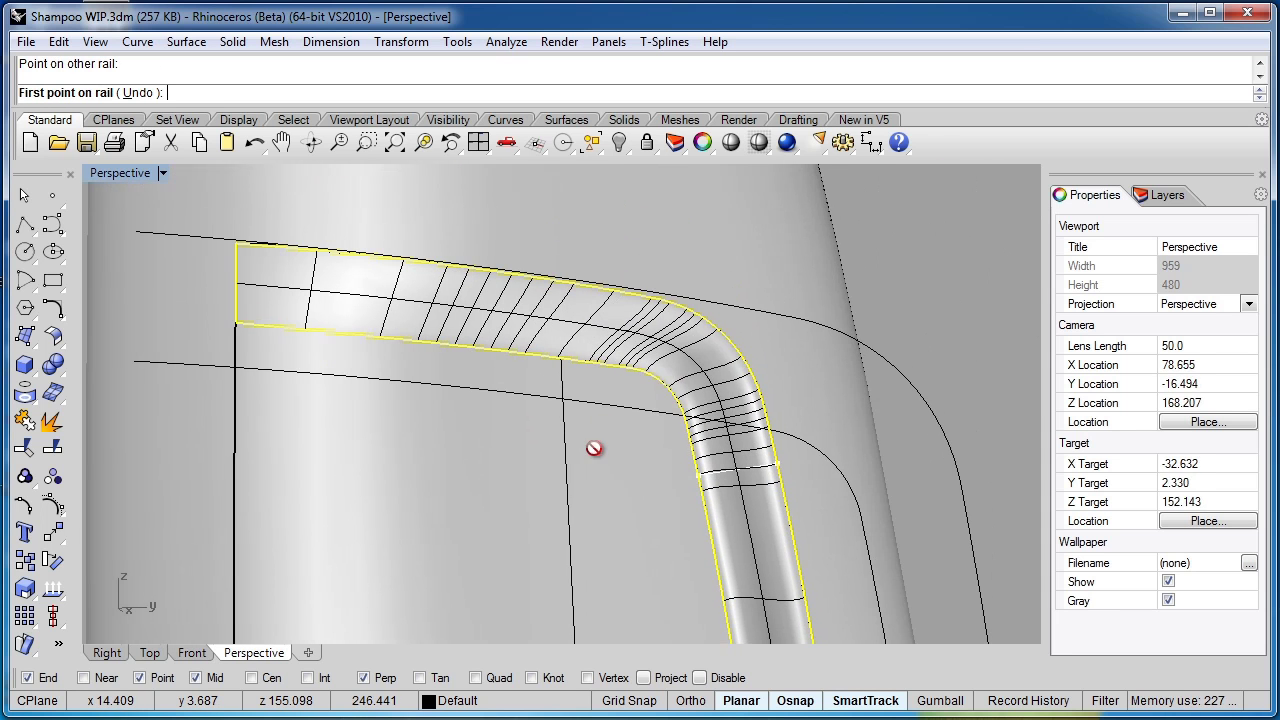
{"action": "left_click", "coordinate": [608, 357]}
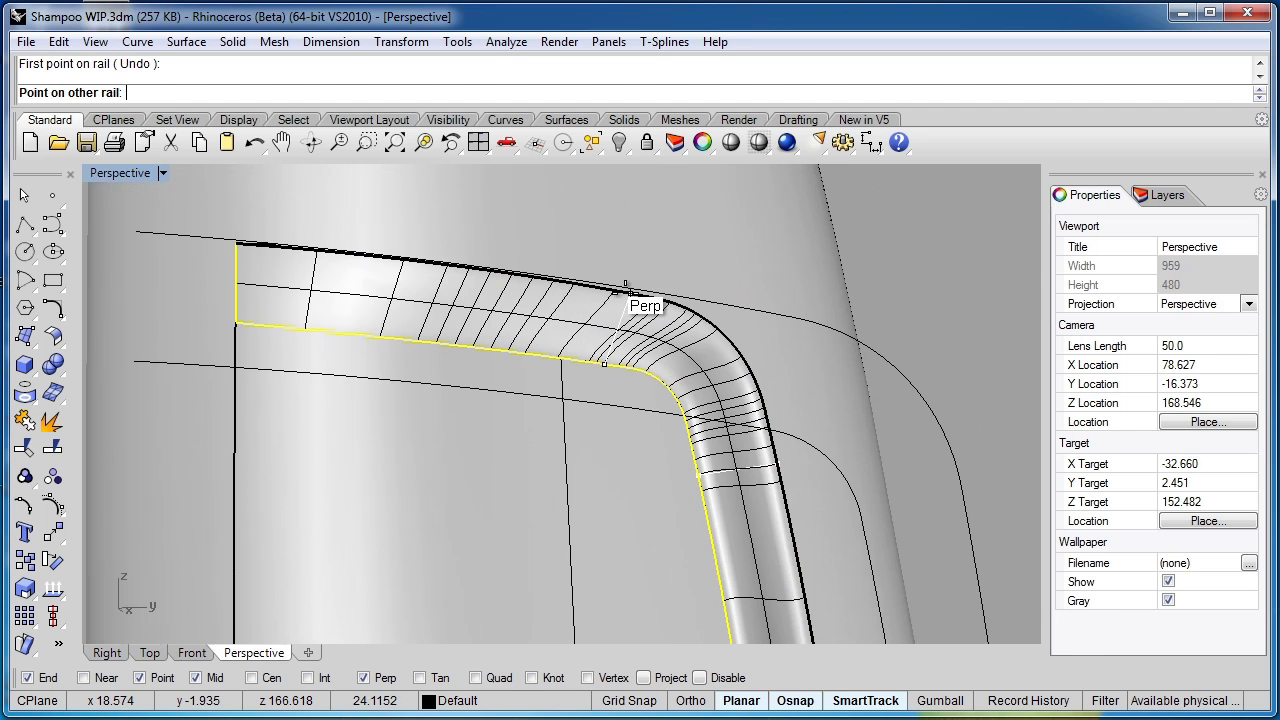
{"action": "left_click", "coordinate": [614, 290]}
Step: Add a slash across the gap's upper run and another across the bend of the upper corner
{"action": "left_click", "coordinate": [432, 343]}
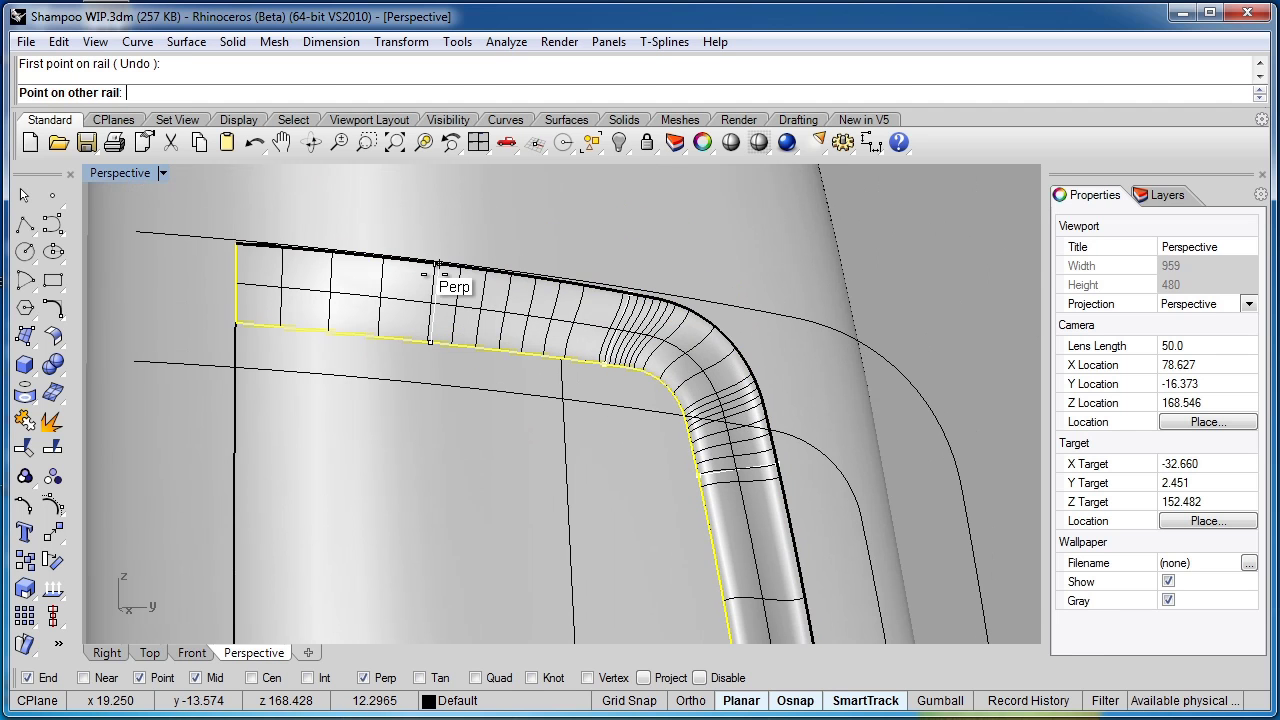
{"action": "left_click", "coordinate": [463, 268]}
{"action": "scroll", "coordinate": [680, 418], "scroll_direction": "up", "scroll_amount": 1}
{"action": "left_click", "coordinate": [674, 414]}
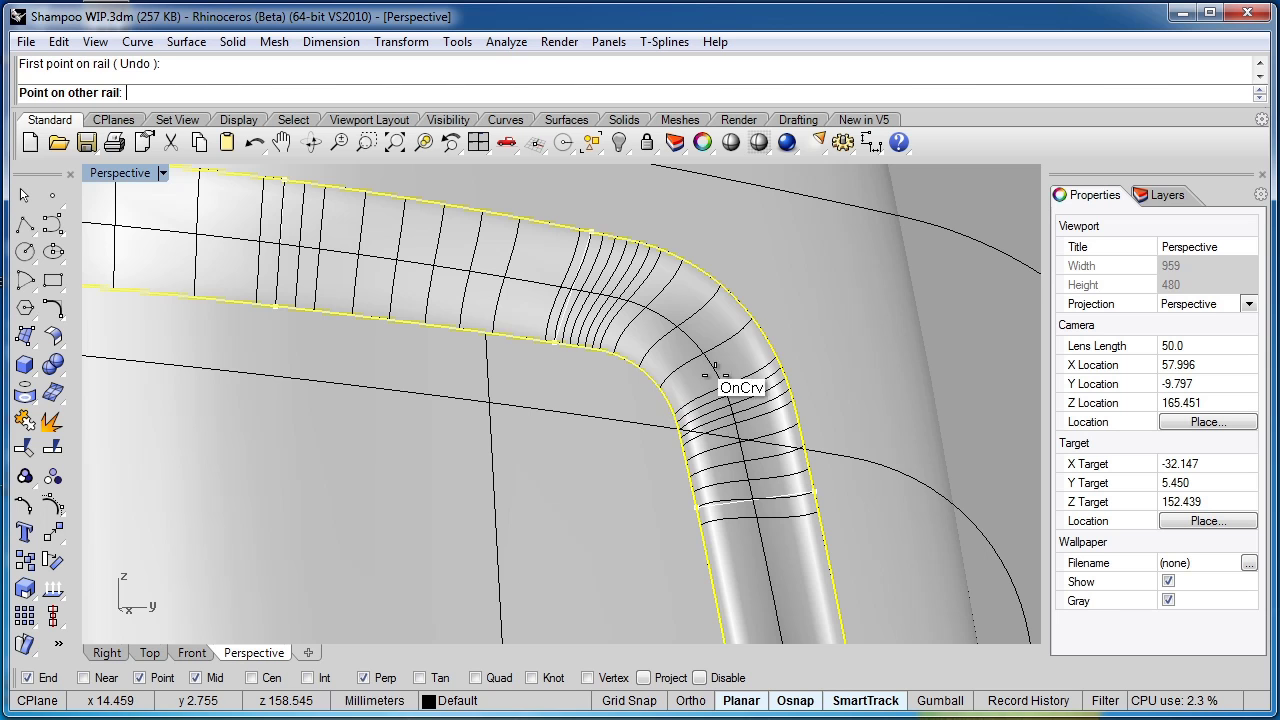
{"action": "left_click", "coordinate": [778, 360]}
Step: Add a slash across the bend of the lower corner and another near the end of the lower run
{"action": "scroll", "coordinate": [620, 357], "scroll_direction": "down", "scroll_amount": 3}
{"action": "scroll", "coordinate": [660, 470], "scroll_direction": "up", "scroll_amount": 4}
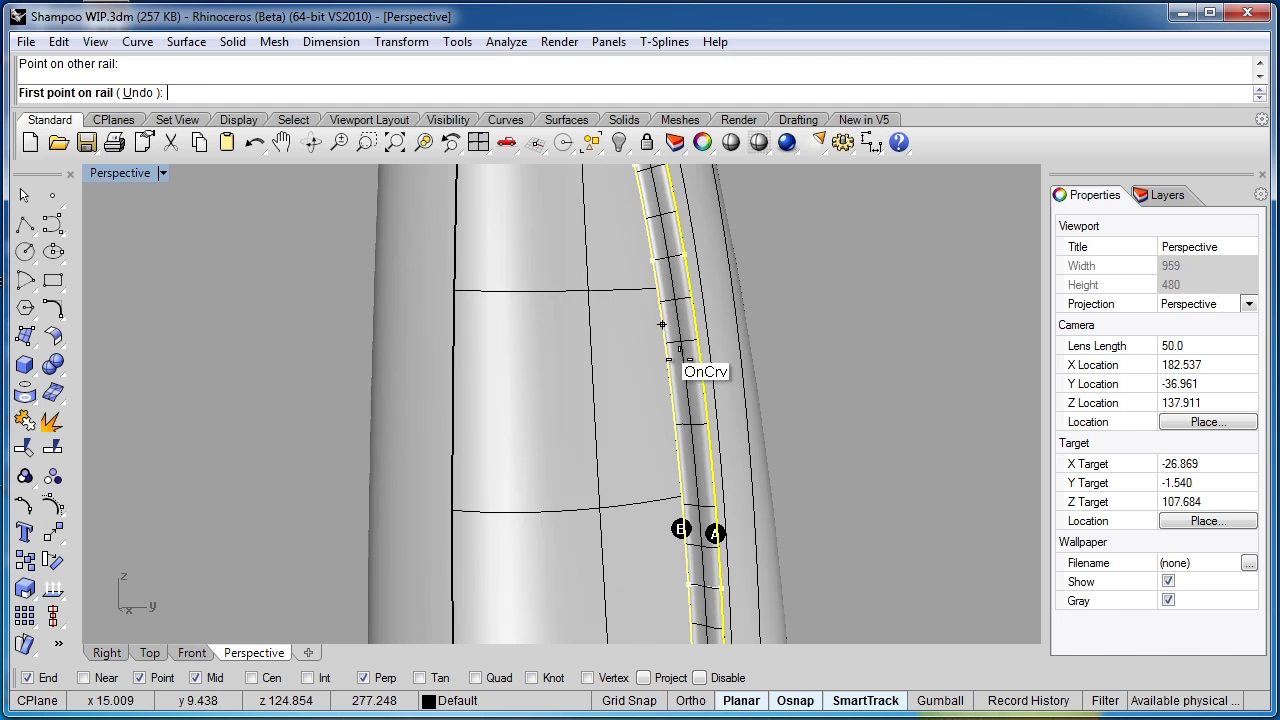
{"action": "scroll", "coordinate": [662, 288], "scroll_direction": "down", "scroll_amount": 3}
{"action": "scroll", "coordinate": [675, 410], "scroll_direction": "down", "scroll_amount": 1}
{"action": "scroll", "coordinate": [683, 365], "scroll_direction": "up", "scroll_amount": 4}
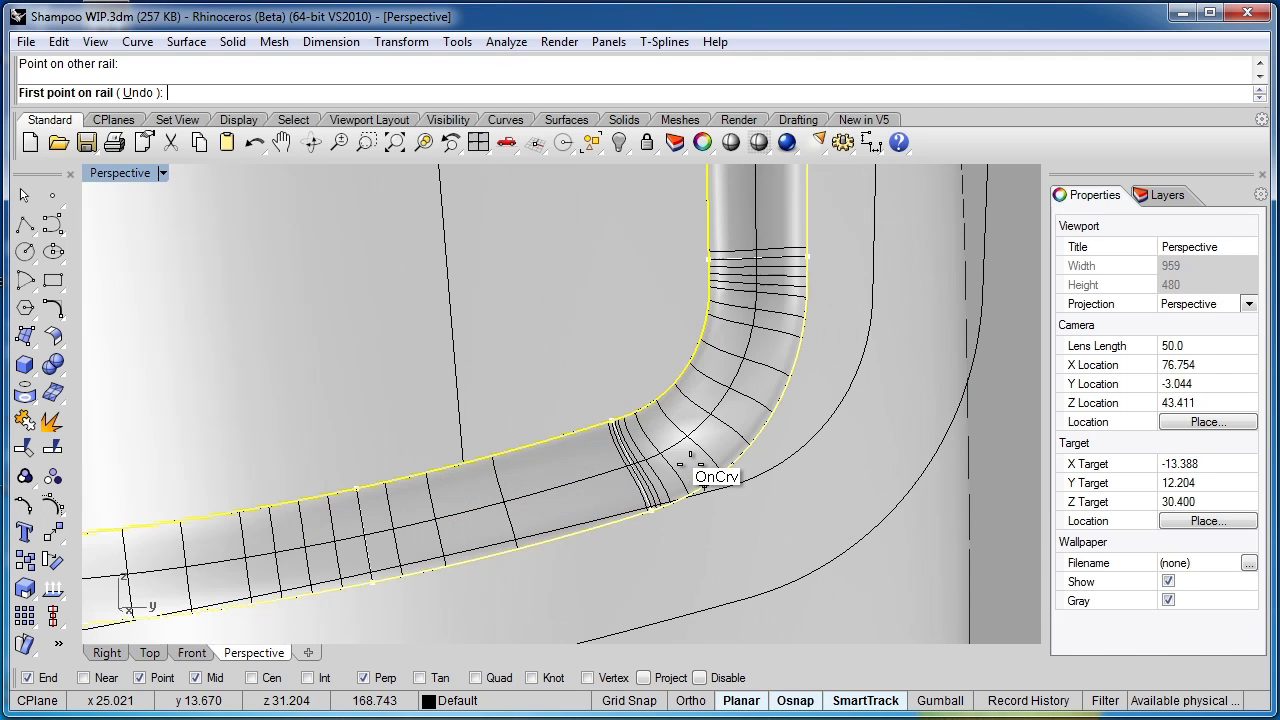
{"action": "scroll", "coordinate": [725, 455], "scroll_direction": "down", "scroll_amount": 2}
{"action": "left_click", "coordinate": [708, 410]}
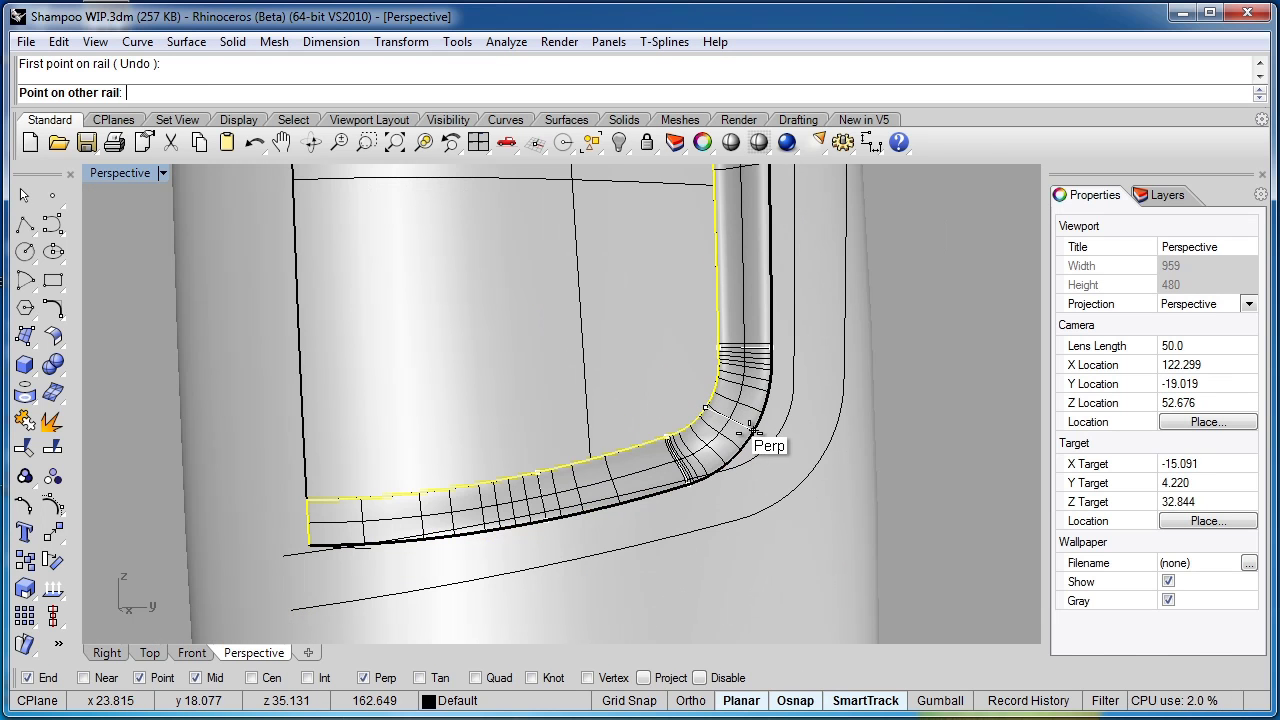
{"action": "left_click", "coordinate": [752, 430]}
{"action": "scroll", "coordinate": [786, 506], "scroll_direction": "down", "scroll_amount": 1}
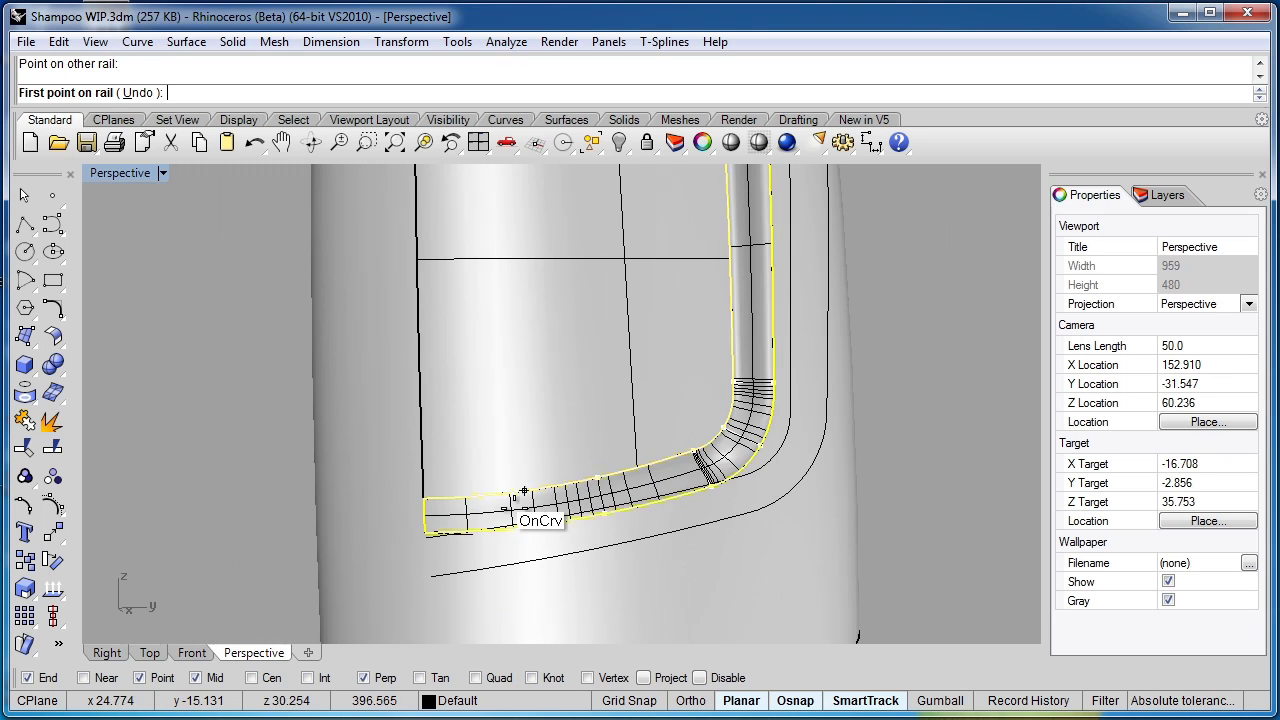
{"action": "scroll", "coordinate": [506, 430], "scroll_direction": "up", "scroll_amount": 4}
{"action": "left_click", "coordinate": [506, 430]}
{"action": "left_click", "coordinate": [556, 567]}
Step: Finish placing slashes and create the two-rail sweep with Tangency on rails A and B
{"action": "scroll", "coordinate": [556, 567], "scroll_direction": "down", "scroll_amount": 2}
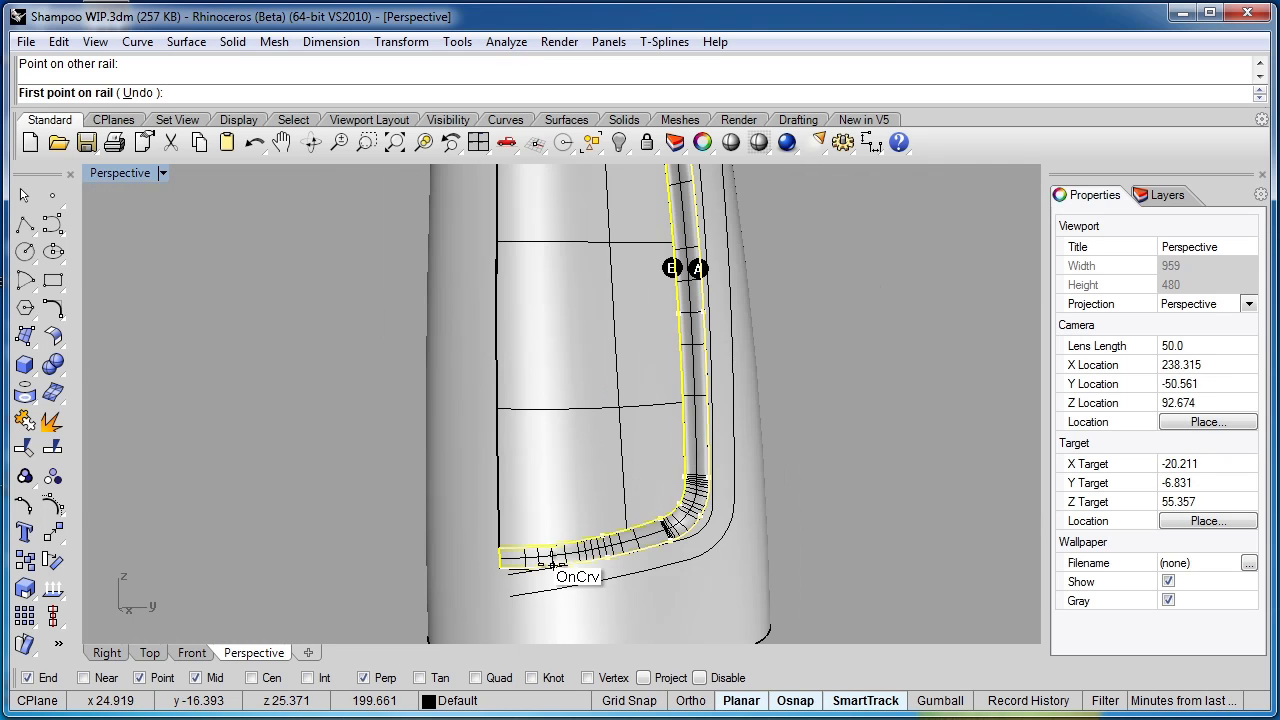
{"action": "scroll", "coordinate": [680, 458], "scroll_direction": "up", "scroll_amount": 3}
{"action": "scroll", "coordinate": [680, 458], "scroll_direction": "down", "scroll_amount": 2}
{"action": "scroll", "coordinate": [634, 366], "scroll_direction": "up", "scroll_amount": 2}
{"action": "scroll", "coordinate": [674, 371], "scroll_direction": "down", "scroll_amount": 3}
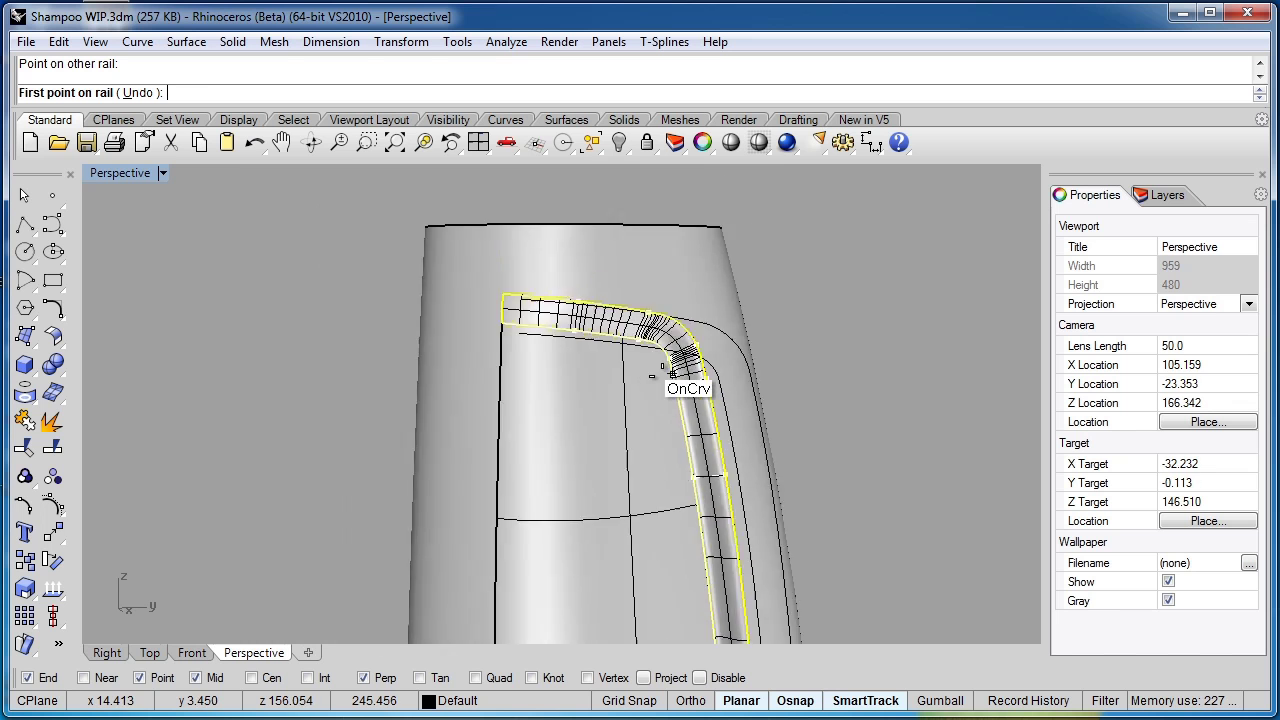
{"action": "scroll", "coordinate": [685, 469], "scroll_direction": "up", "scroll_amount": 3}
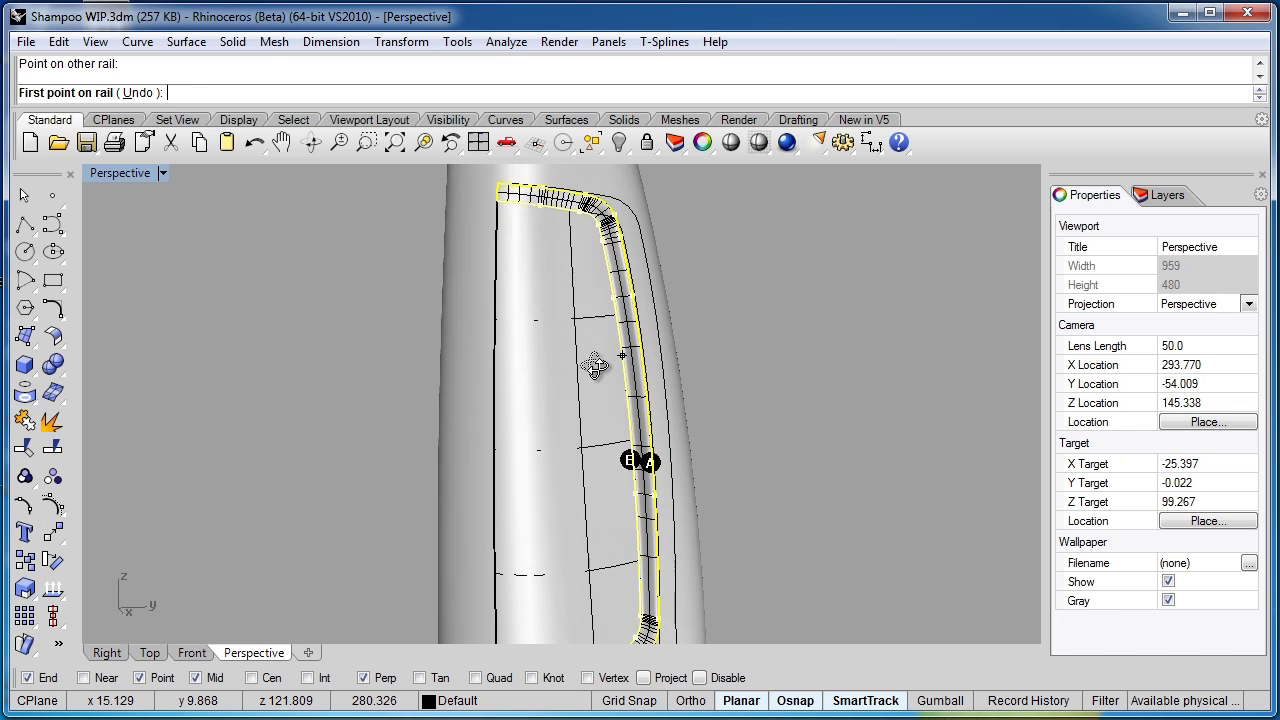
{"action": "scroll", "coordinate": [621, 358], "scroll_direction": "down", "scroll_amount": 2}
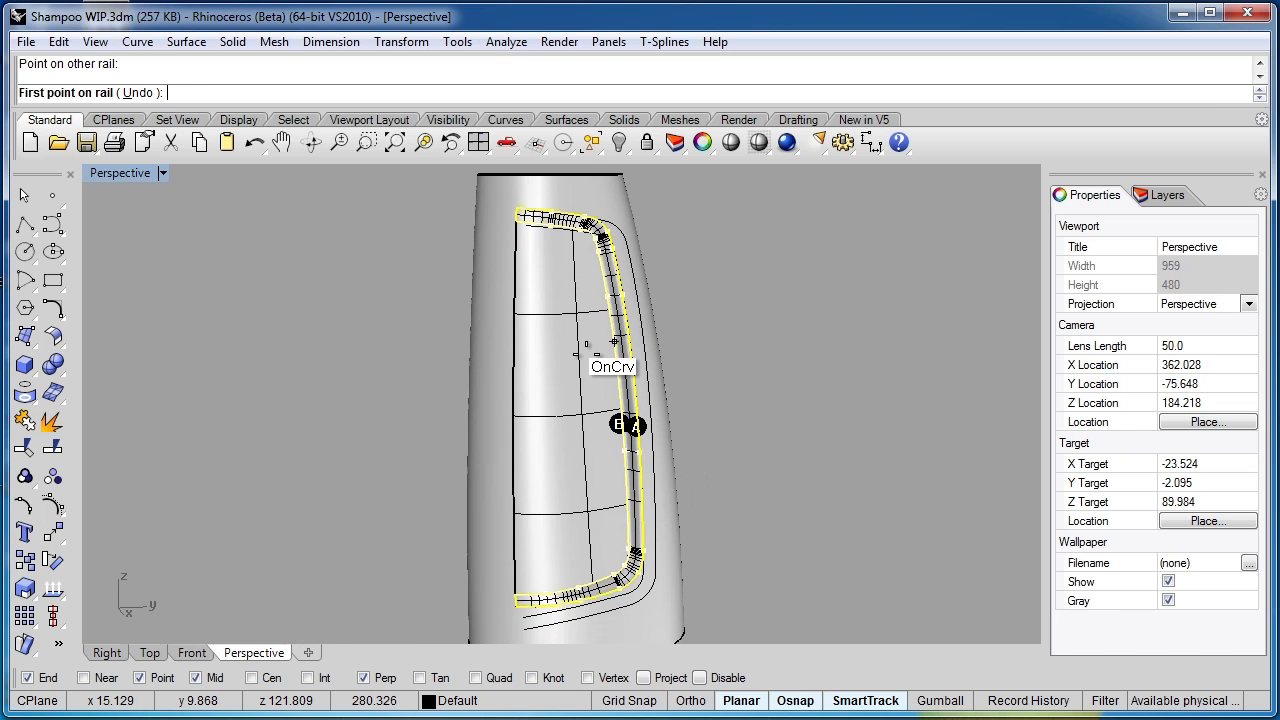
{"action": "key", "text": "Return"}
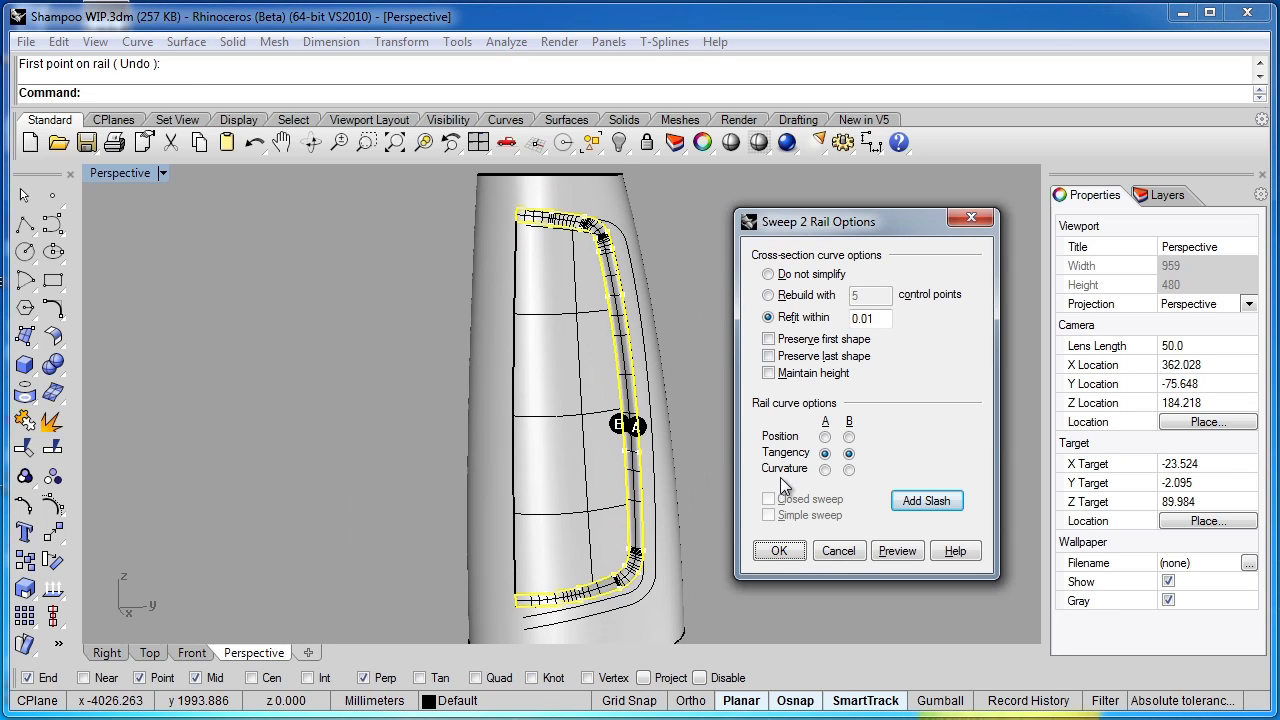
{"action": "left_click", "coordinate": [779, 553]}
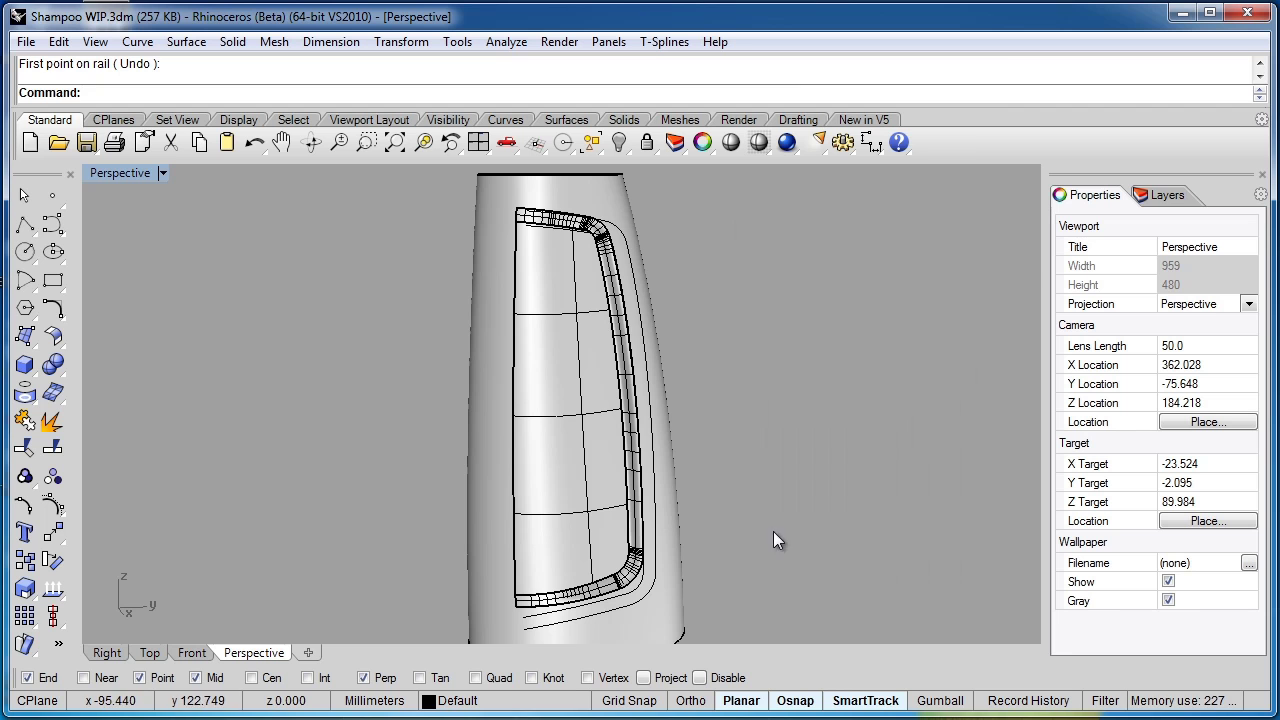
Step: Examine the transition surface's lower and upper corners in Rendered display, and return the Perspective view to Shaded
{"action": "left_click", "coordinate": [161, 173]}
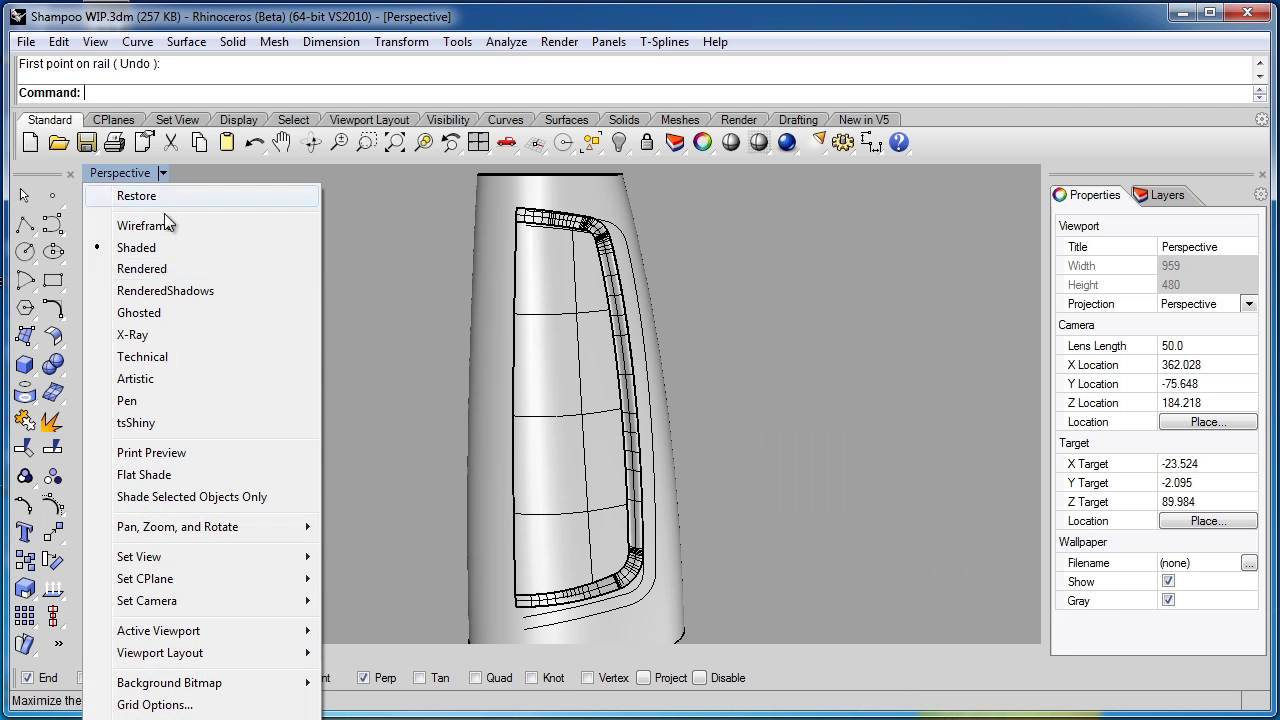
{"action": "left_click", "coordinate": [150, 270]}
{"action": "right_click_drag", "start_coordinate": [357, 434], "coordinate": [566, 523]}
{"action": "scroll", "coordinate": [545, 548], "scroll_direction": "up", "scroll_amount": 5}
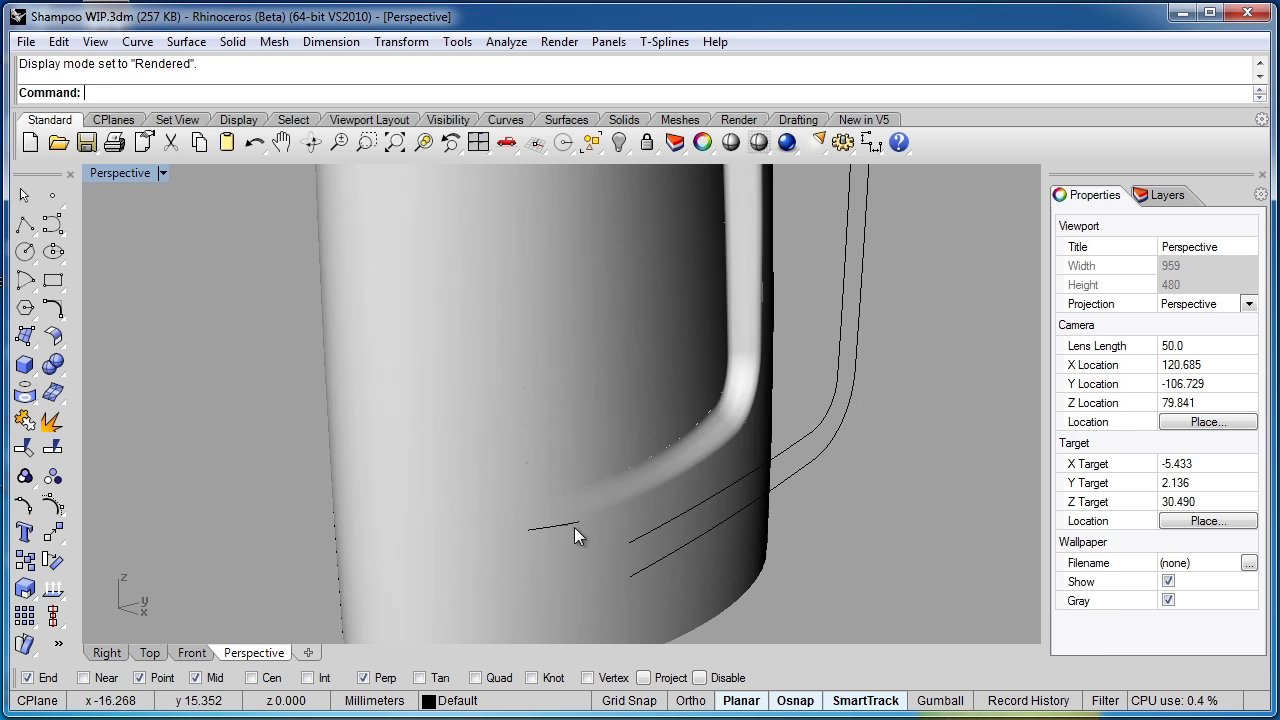
{"action": "right_click_drag", "start_coordinate": [460, 517], "coordinate": [600, 279]}
{"action": "scroll", "coordinate": [622, 411], "scroll_direction": "down", "scroll_amount": 5}
{"action": "right_click_drag", "start_coordinate": [623, 410], "coordinate": [691, 421]}
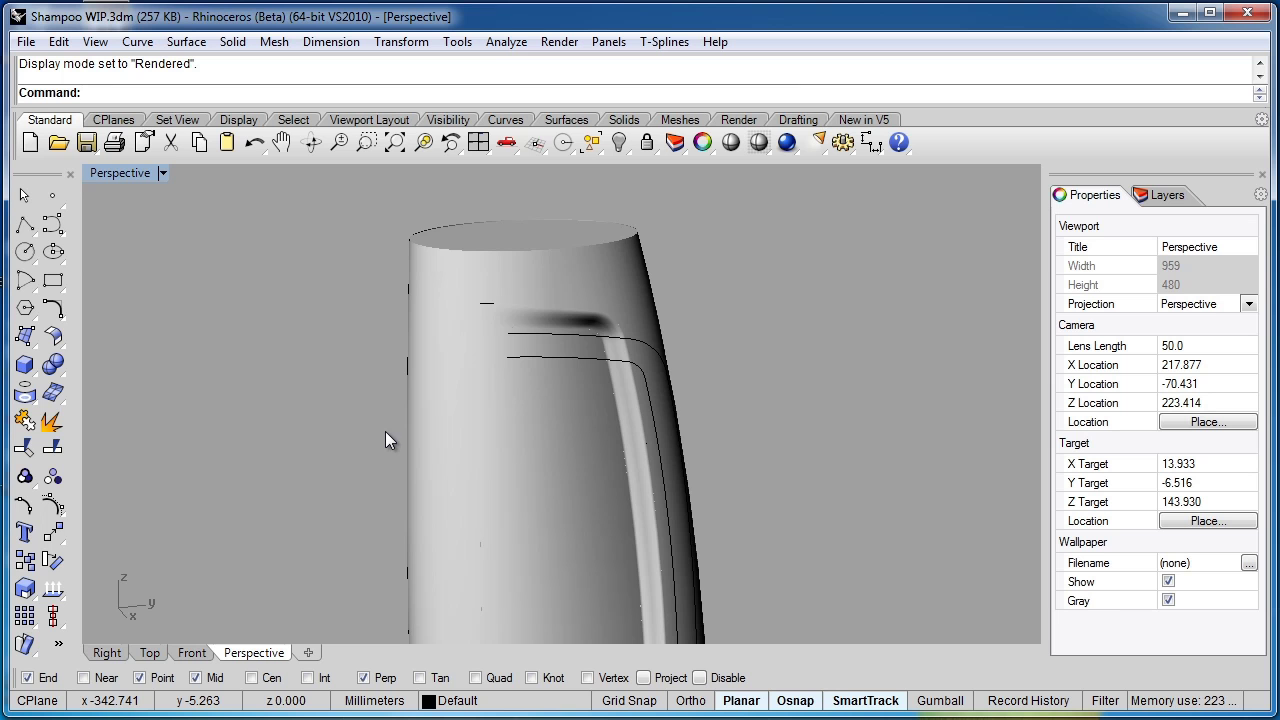
{"action": "key", "text": "ctrl+alt+s"}
Step: Mirror the inner surface and the swept transition surface in the Top view, about a vertical plane through the origin 0
{"action": "left_click", "coordinate": [539, 403]}
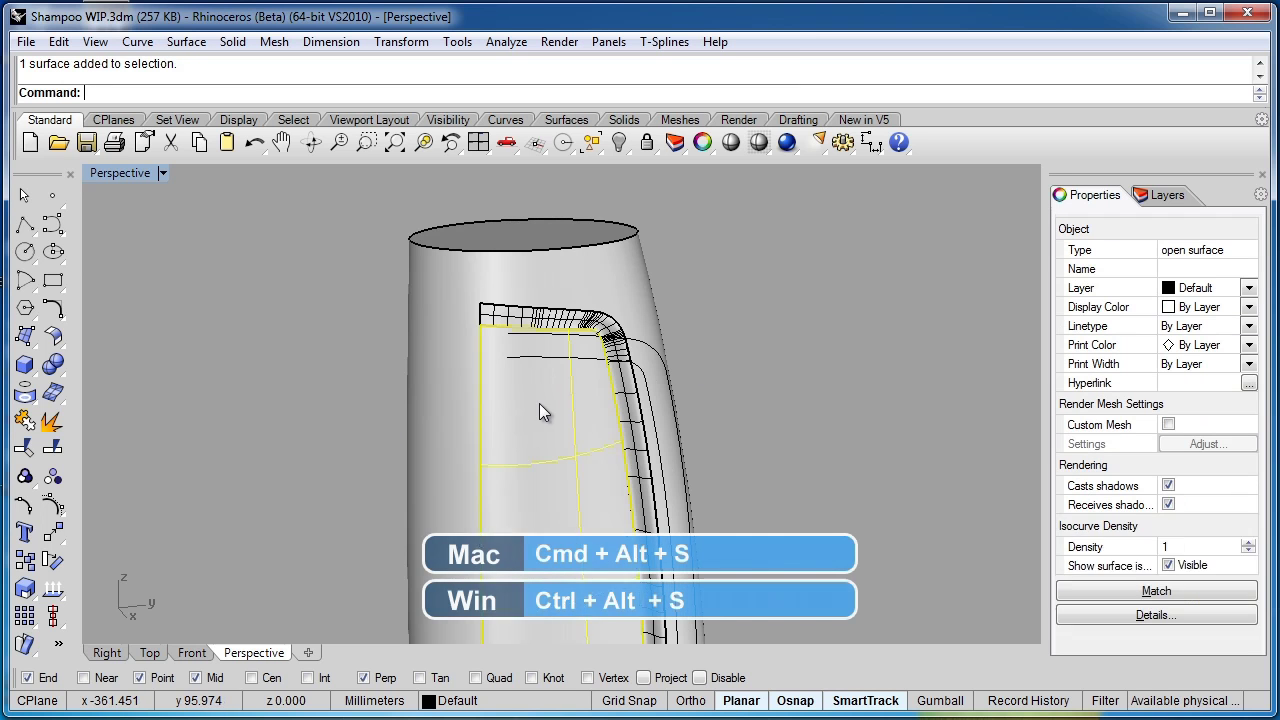
{"action": "left_click", "coordinate": [506, 320], "text": "shift"}
{"action": "left_click", "coordinate": [151, 653]}
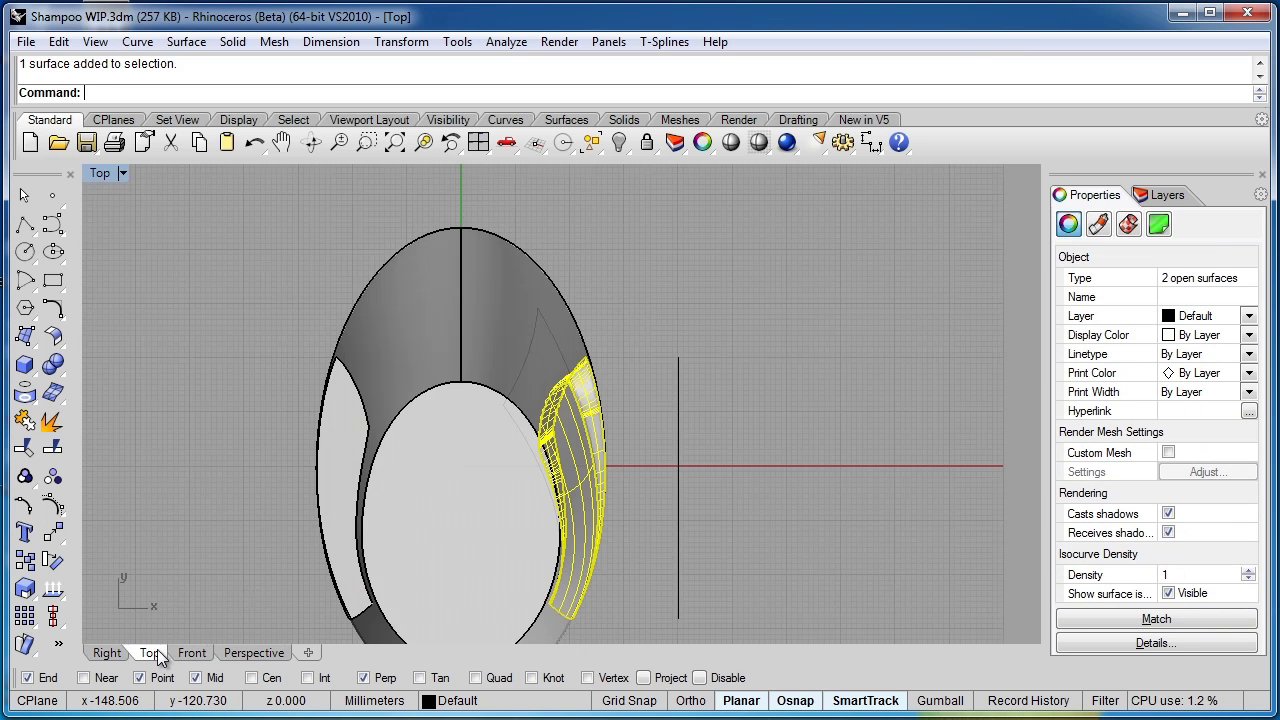
{"action": "scroll", "coordinate": [571, 360], "scroll_direction": "down", "scroll_amount": 3}
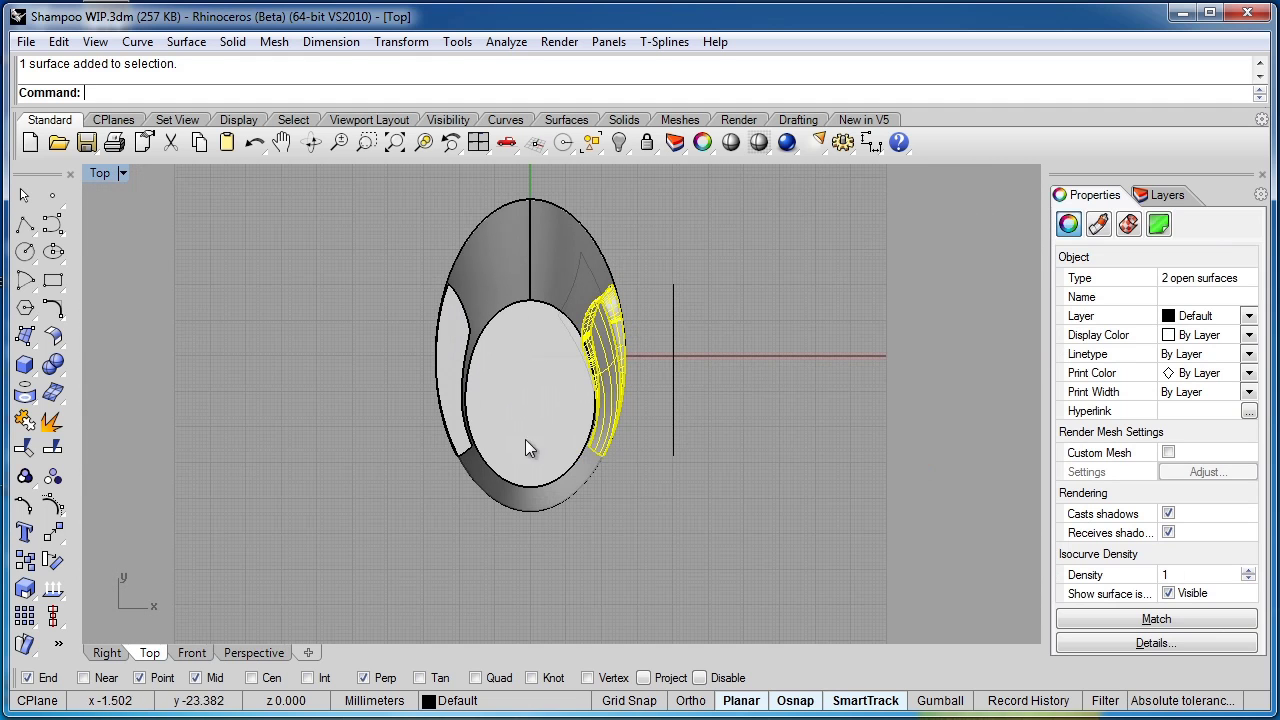
{"action": "left_click", "coordinate": [57, 540]}
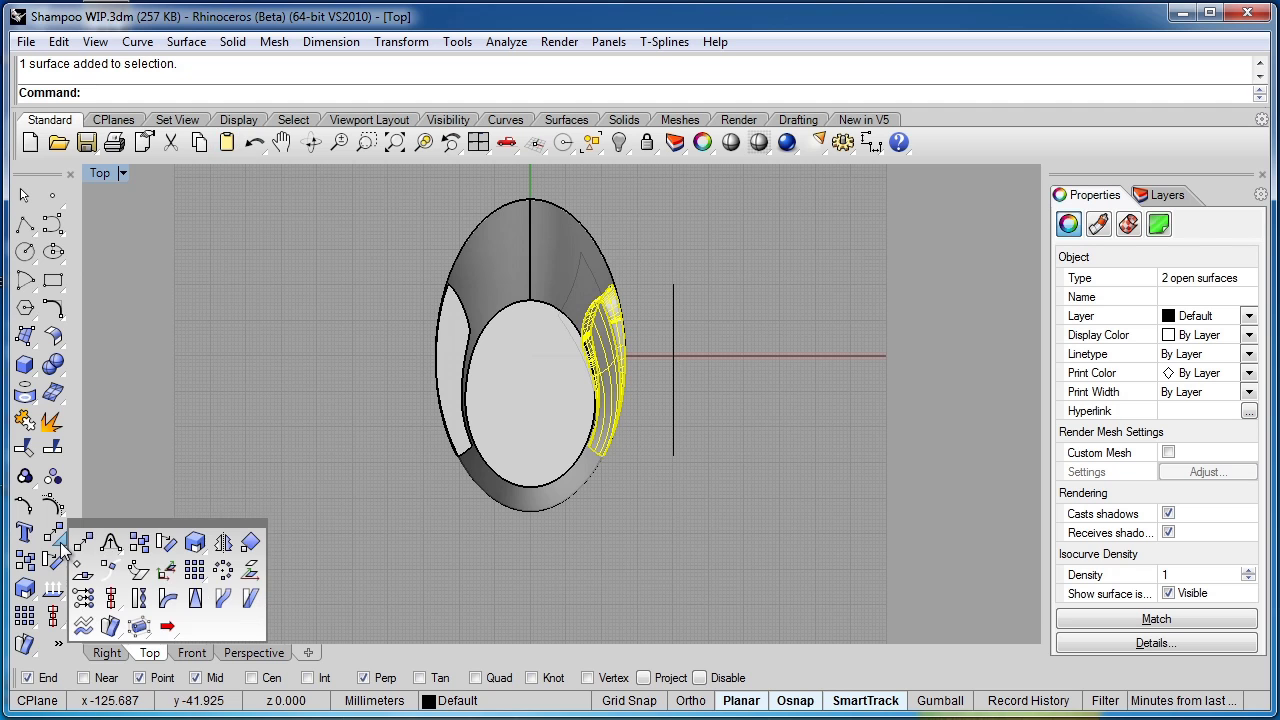
{"action": "left_click", "coordinate": [222, 544]}
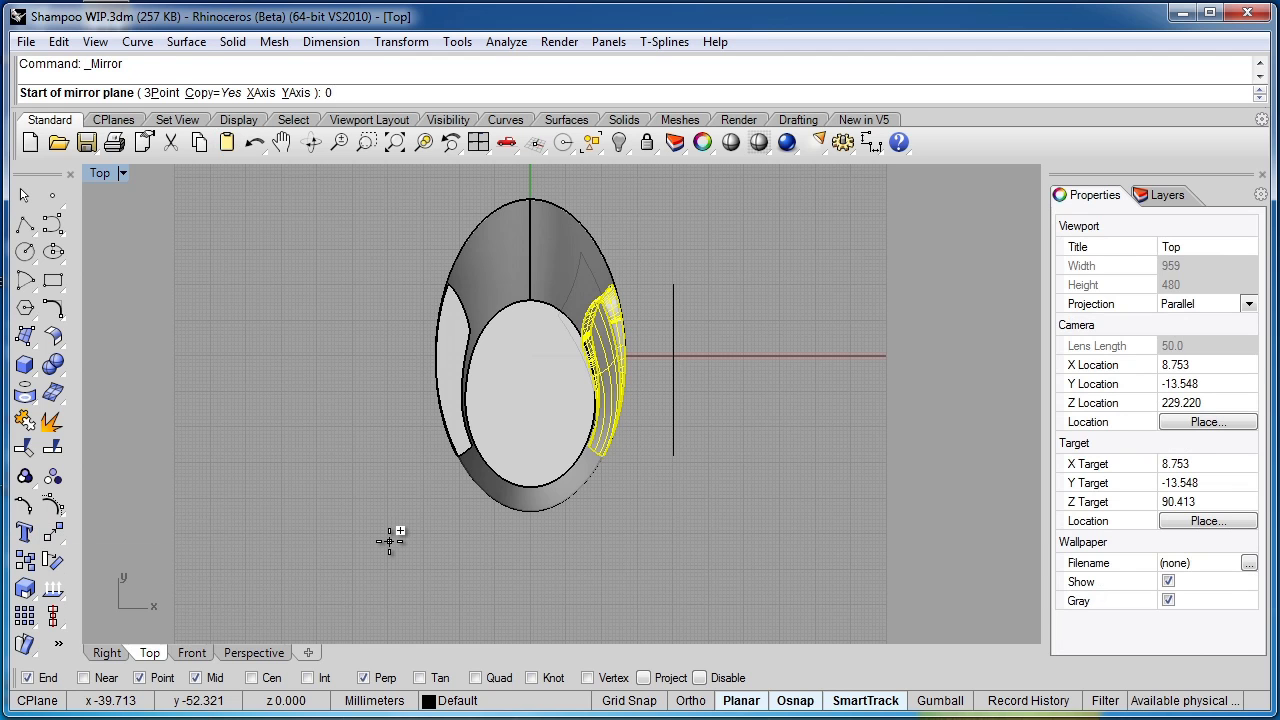
{"action": "type", "text": "0"}
{"action": "key", "text": "Return"}
{"action": "key", "text": "shift"}
{"action": "left_click", "coordinate": [572, 612]}
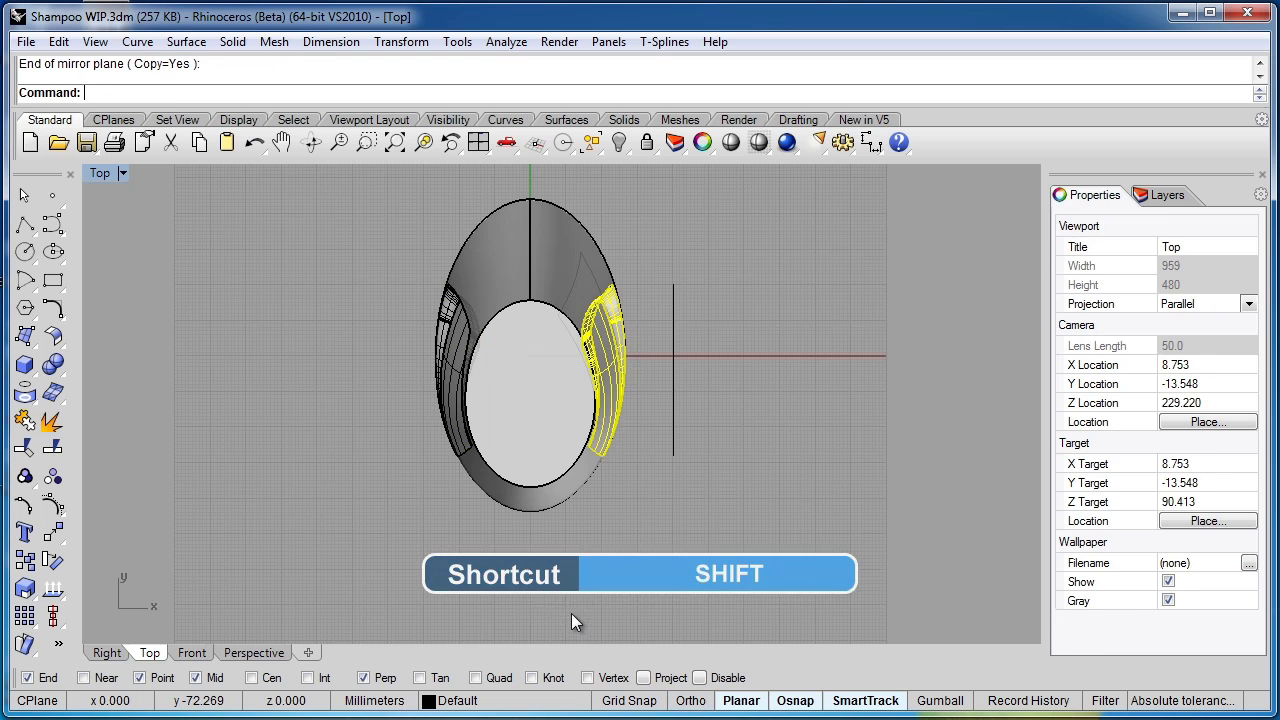
{"action": "key", "text": "Escape"}
Step: Join the bottle body with the inner panel surfaces and the swept transition surfaces on both sides in the Perspective view
{"action": "left_click", "coordinate": [252, 653]}
{"action": "right_click_drag", "start_coordinate": [391, 457], "coordinate": [768, 336]}
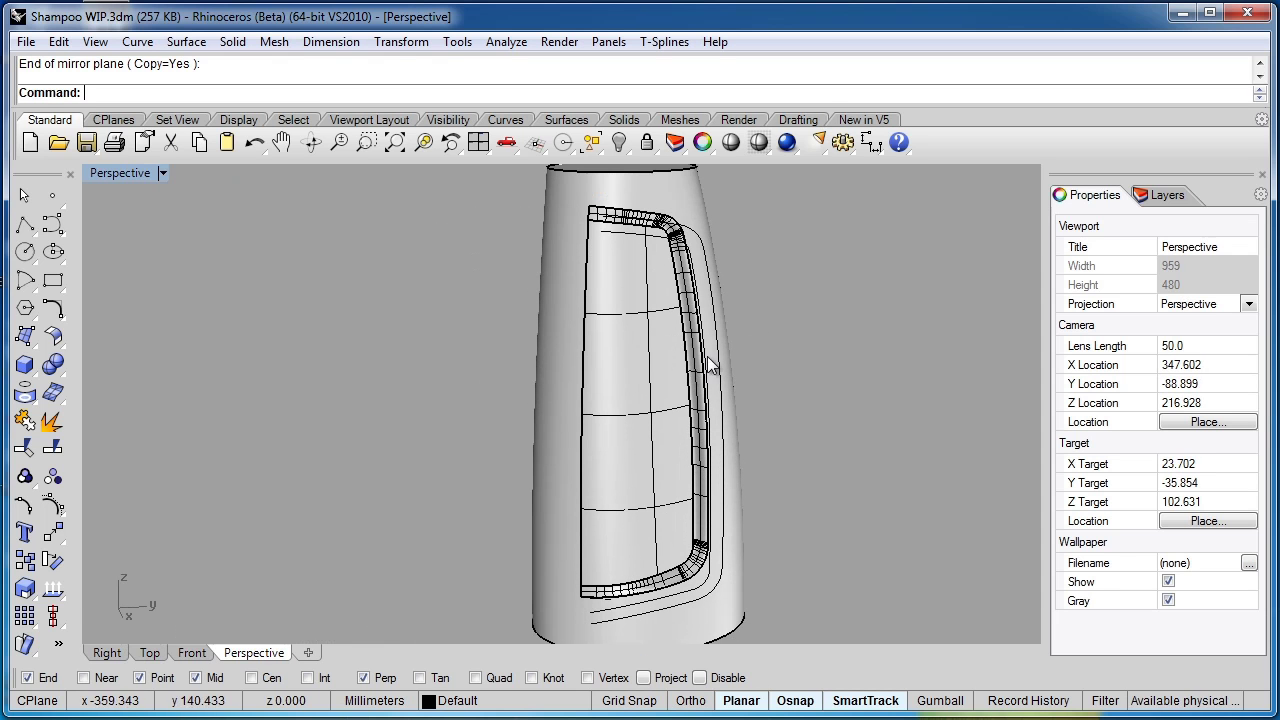
{"action": "middle_click", "coordinate": [429, 357]}
{"action": "left_click", "coordinate": [428, 373]}
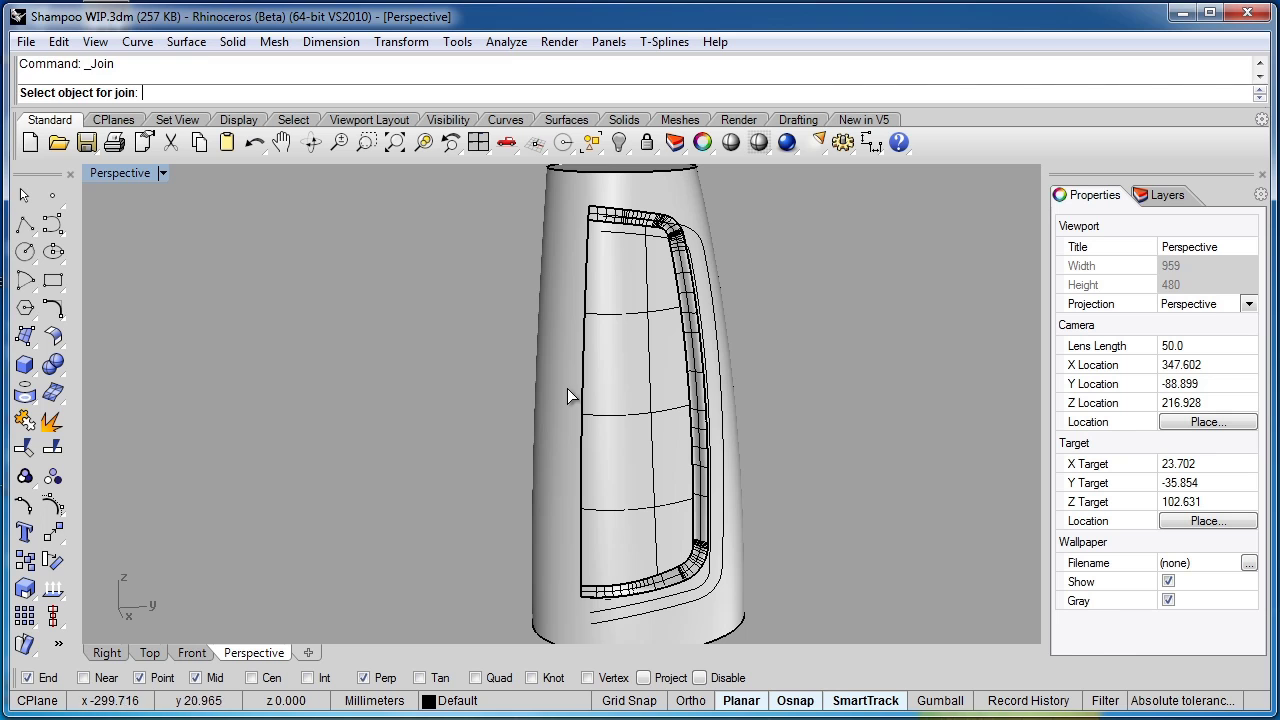
{"action": "left_click", "coordinate": [568, 390]}
{"action": "left_click", "coordinate": [645, 456]}
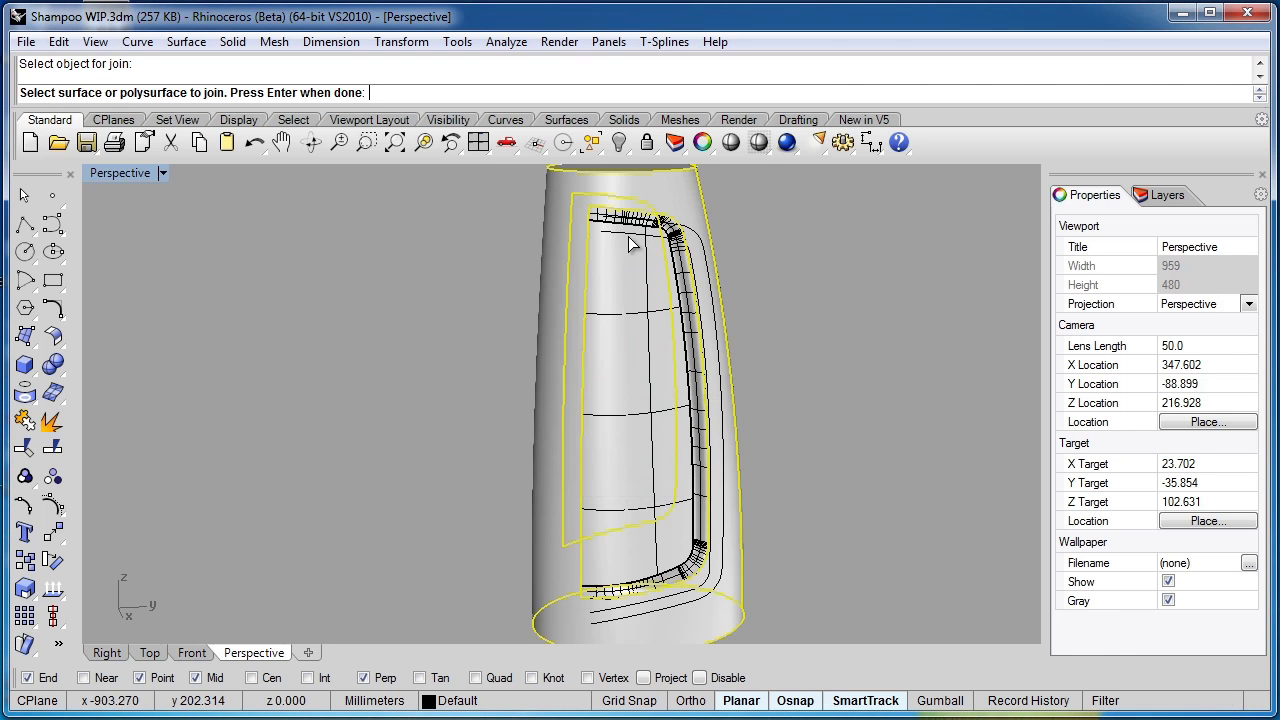
{"action": "scroll", "coordinate": [642, 298], "scroll_direction": "up", "scroll_amount": 5}
{"action": "left_click", "coordinate": [645, 306]}
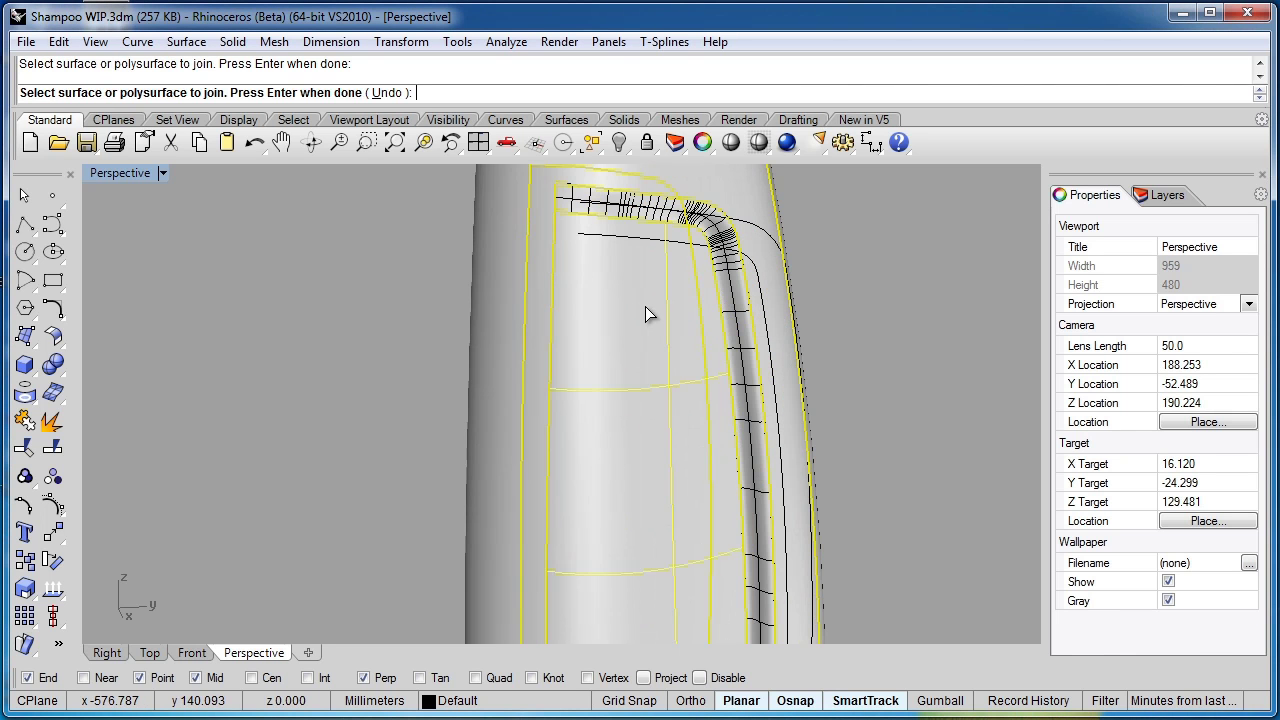
{"action": "left_click", "coordinate": [714, 240]}
{"action": "right_click_drag", "start_coordinate": [621, 279], "coordinate": [480, 349]}
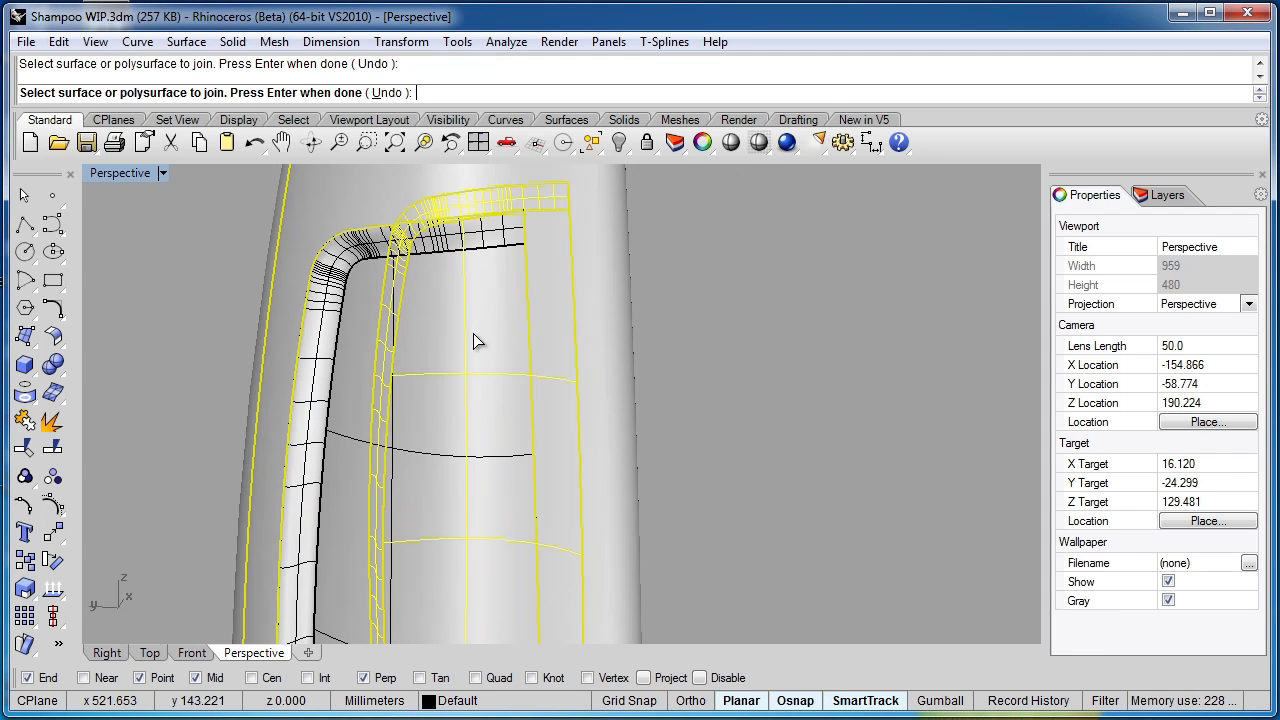
{"action": "right_click", "coordinate": [352, 259]}
Step: Examine the joined bottle's recessed panels from both sides, using RenderedShadows display, and return the Perspective view to Shaded
{"action": "scroll", "coordinate": [627, 278], "scroll_direction": "down", "scroll_amount": 5}
{"action": "right_click_drag", "start_coordinate": [627, 278], "coordinate": [313, 351]}
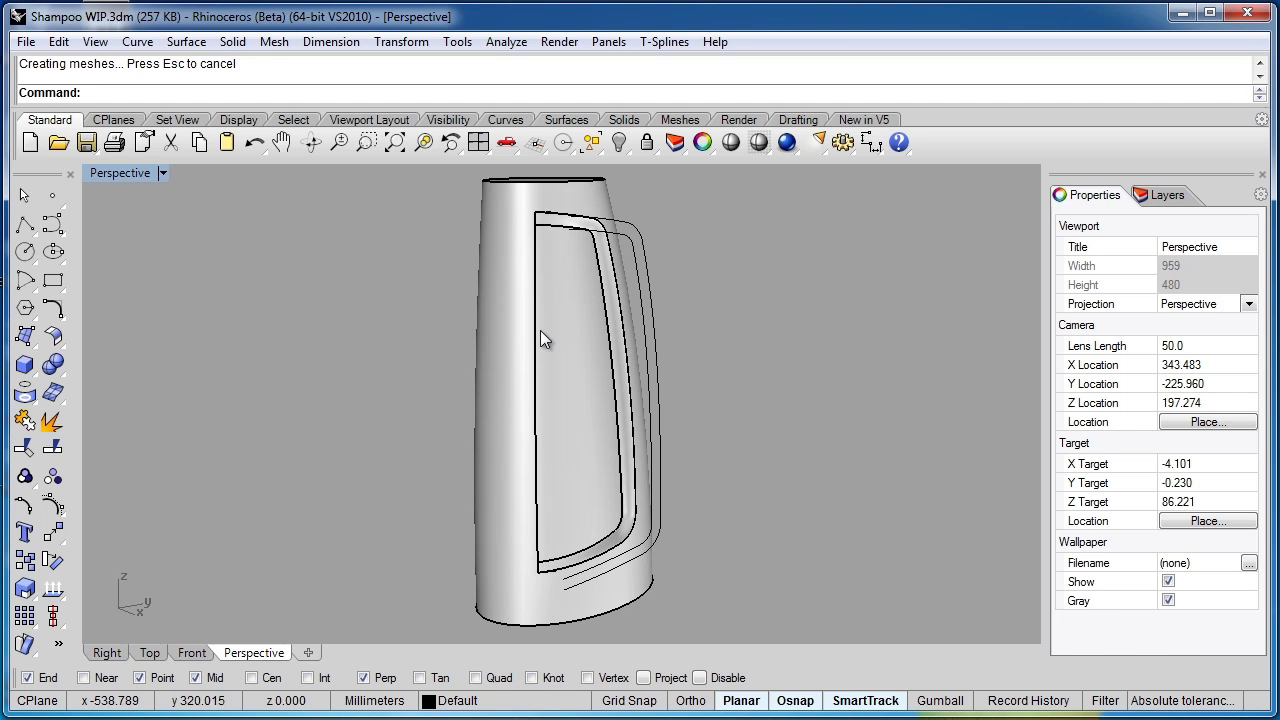
{"action": "right_click_drag", "start_coordinate": [486, 277], "coordinate": [809, 318]}
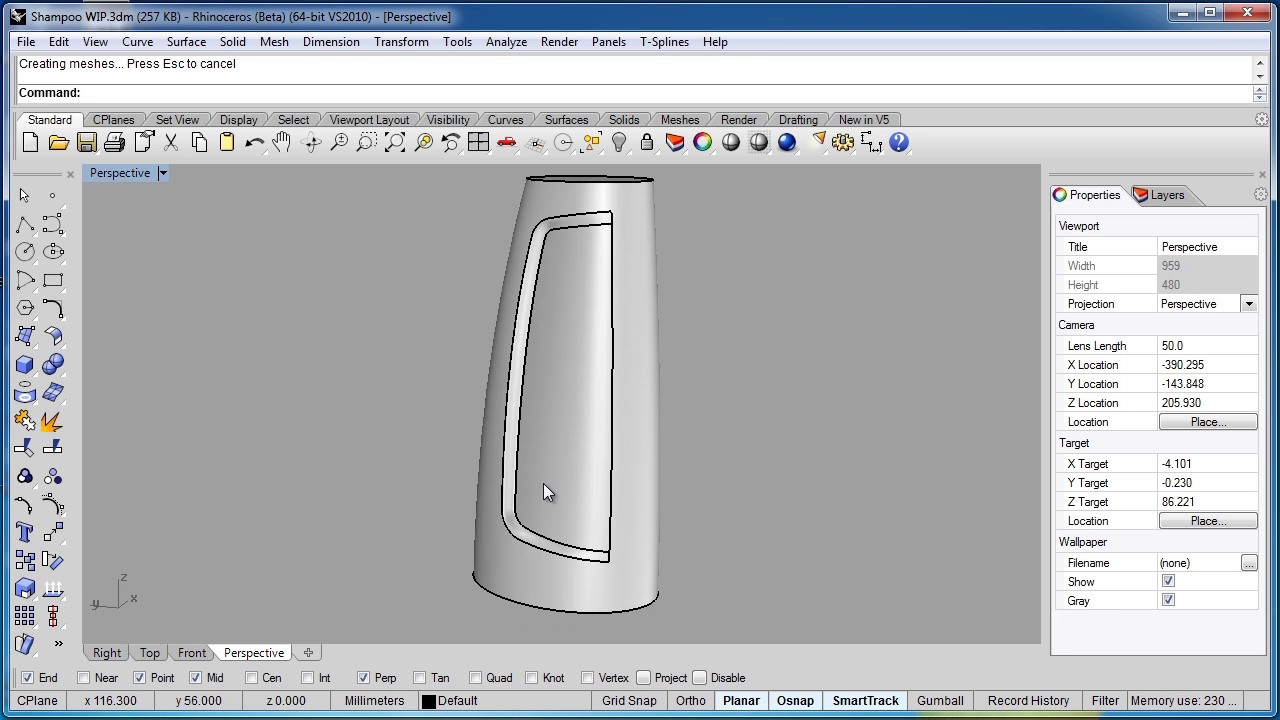
{"action": "right_click_drag", "start_coordinate": [570, 471], "coordinate": [506, 483], "text": "shift"}
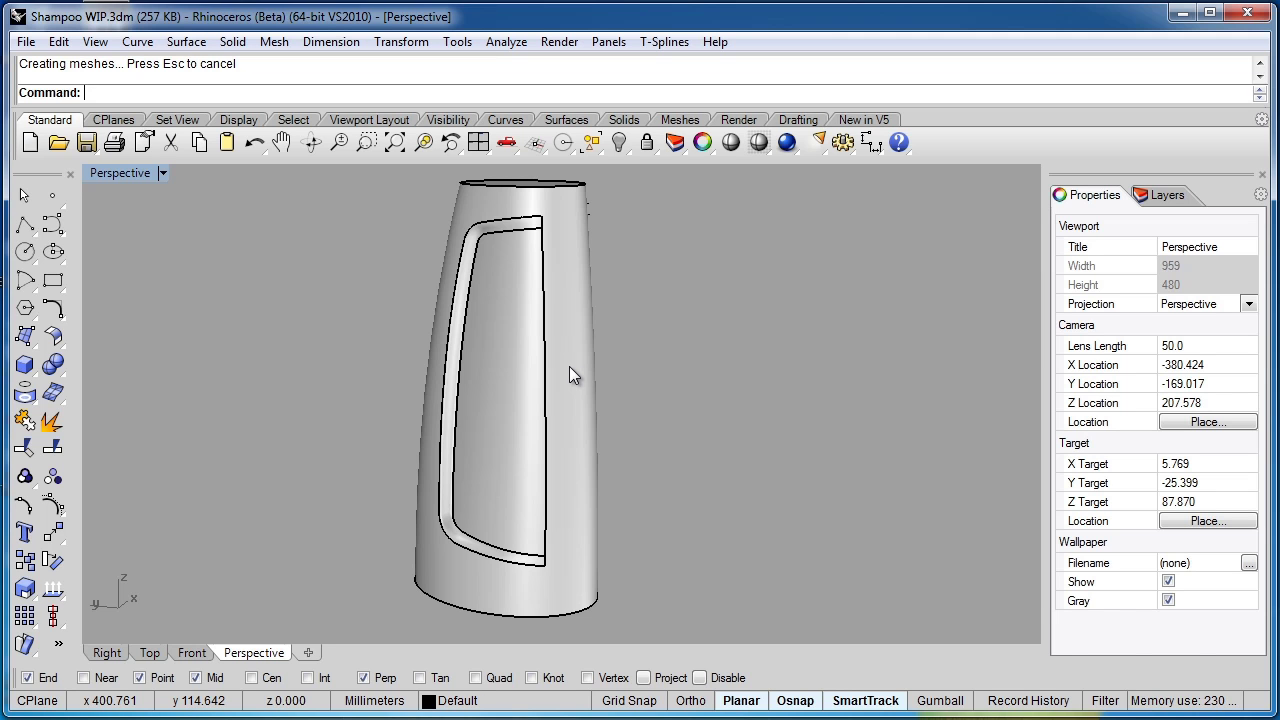
{"action": "left_click", "coordinate": [161, 173]}
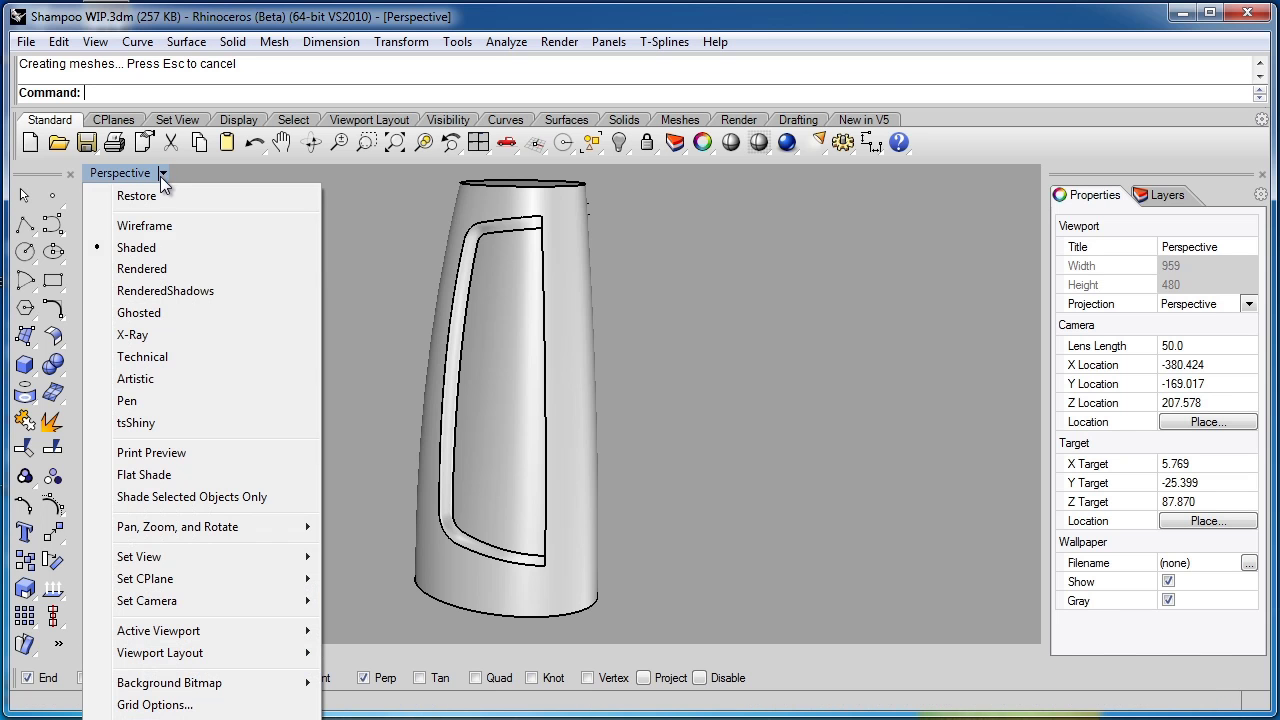
{"action": "left_click", "coordinate": [166, 292]}
{"action": "right_click_drag", "start_coordinate": [300, 414], "coordinate": [246, 428]}
{"action": "right_click_drag", "start_coordinate": [412, 422], "coordinate": [477, 585]}
{"action": "scroll", "coordinate": [506, 558], "scroll_direction": "up", "scroll_amount": 5}
{"action": "right_click_drag", "start_coordinate": [478, 498], "coordinate": [777, 536]}
{"action": "scroll", "coordinate": [760, 548], "scroll_direction": "down", "scroll_amount": 5}
{"action": "right_click_drag", "start_coordinate": [707, 404], "coordinate": [494, 420]}
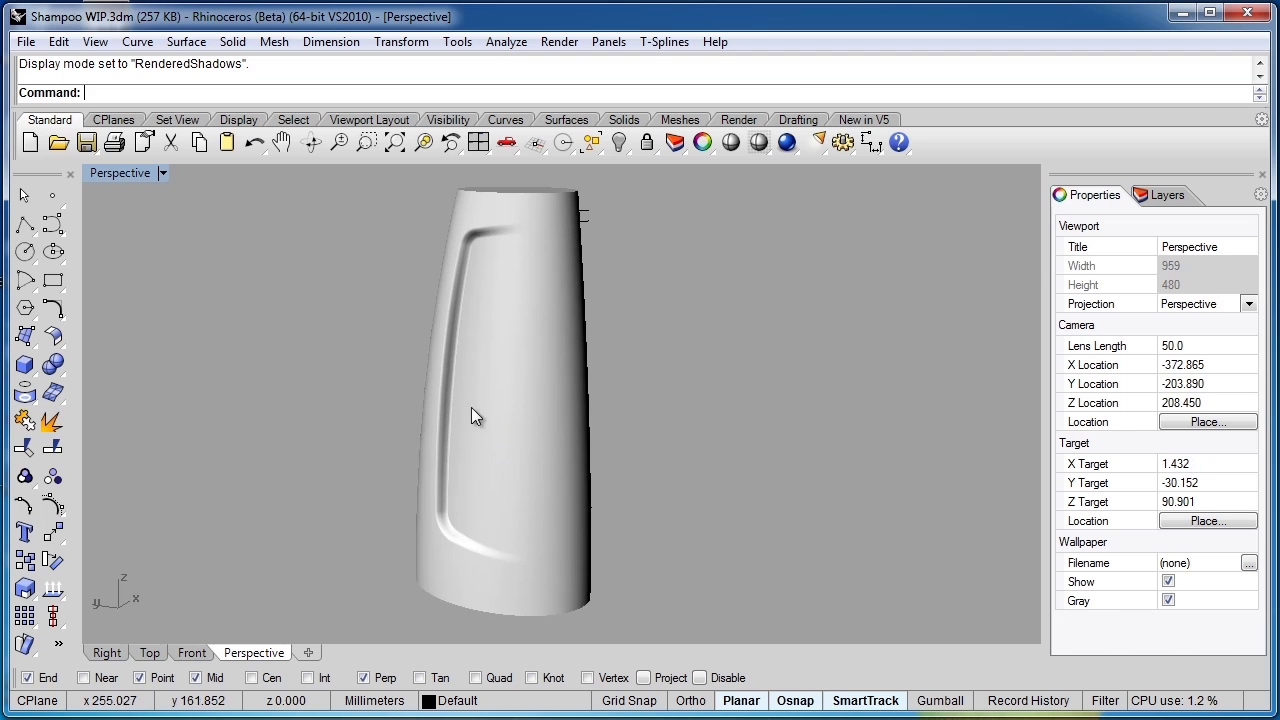
{"action": "mouse_move", "coordinate": [530, 565]}
{"action": "right_mouse_down"}
{"action": "mouse_move", "coordinate": [620, 557]}
{"action": "mouse_move", "coordinate": [437, 529]}
{"action": "mouse_move", "coordinate": [600, 486]}
{"action": "right_mouse_up"}
{"action": "key", "text": "ctrl+alt+s"}
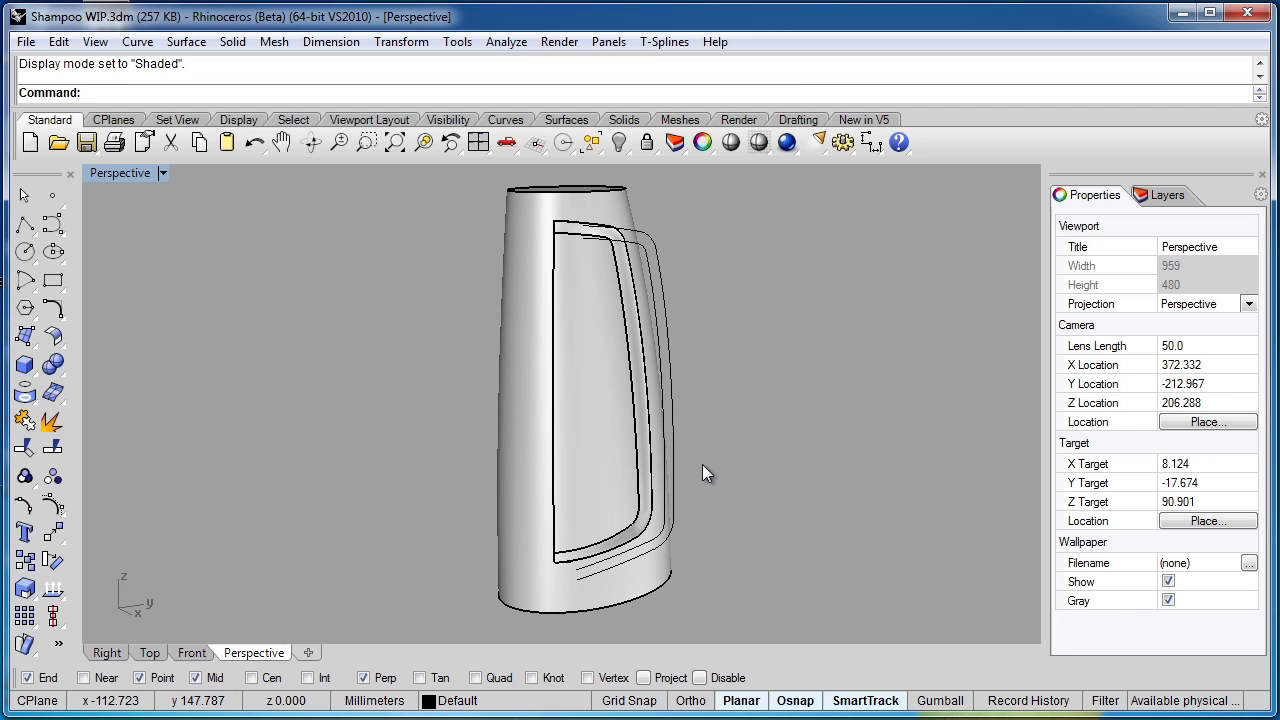